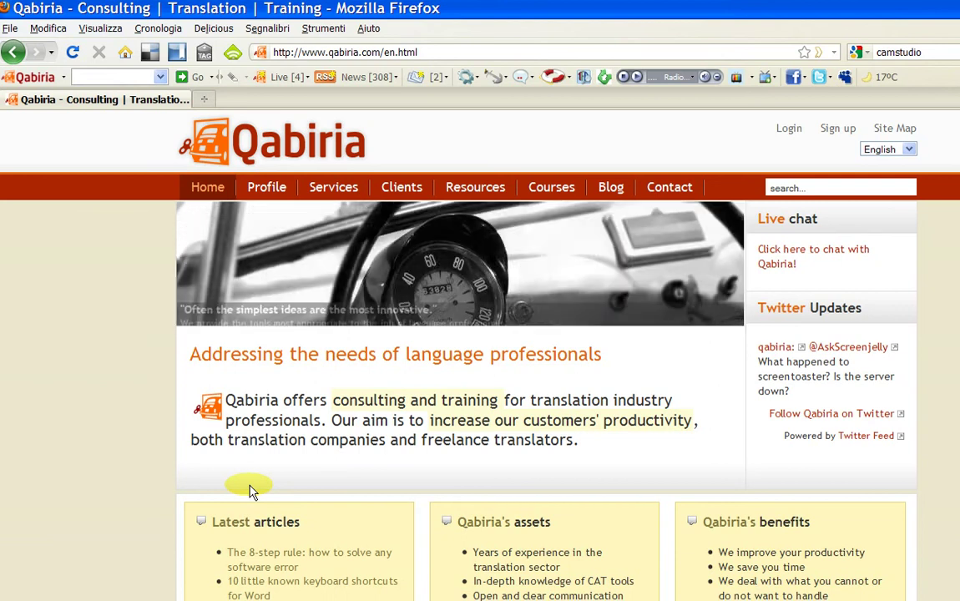
- Switch to Total Commander and open the "1 from client" folder
key("alt+Tab")
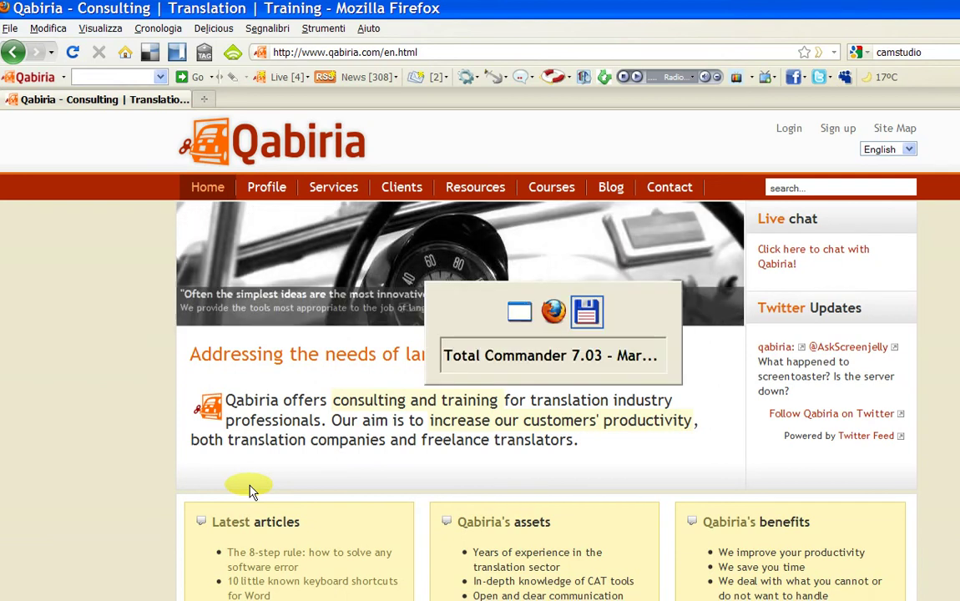
key("Up")
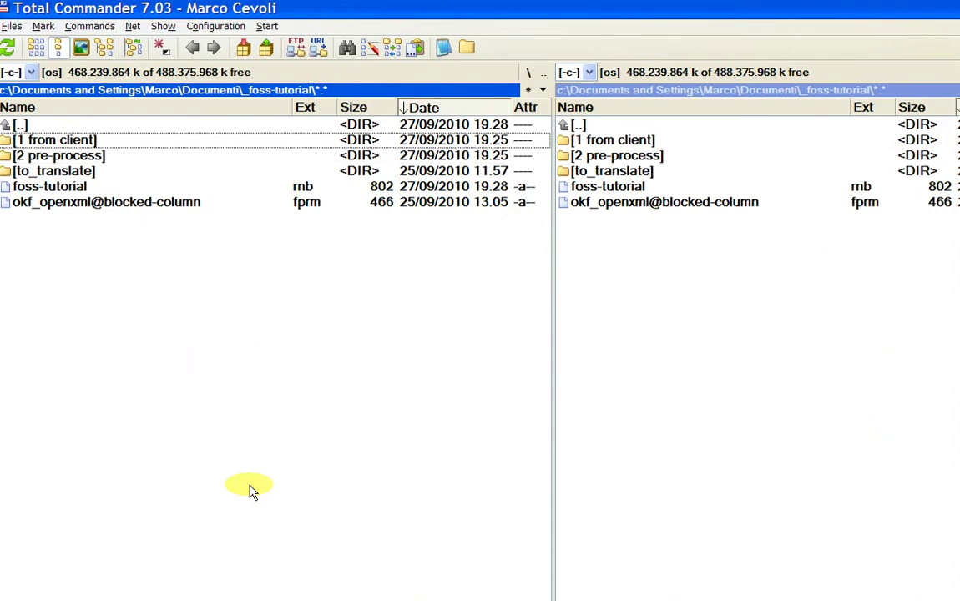
key("Return")
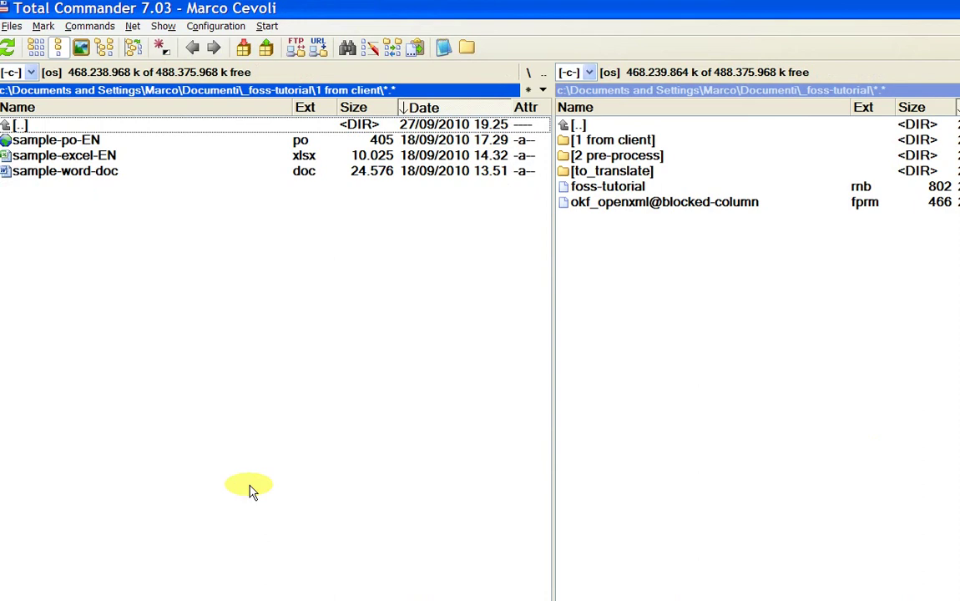
- Look through the client's files and open sample-word-doc in Word
key("Down")
key("Down")
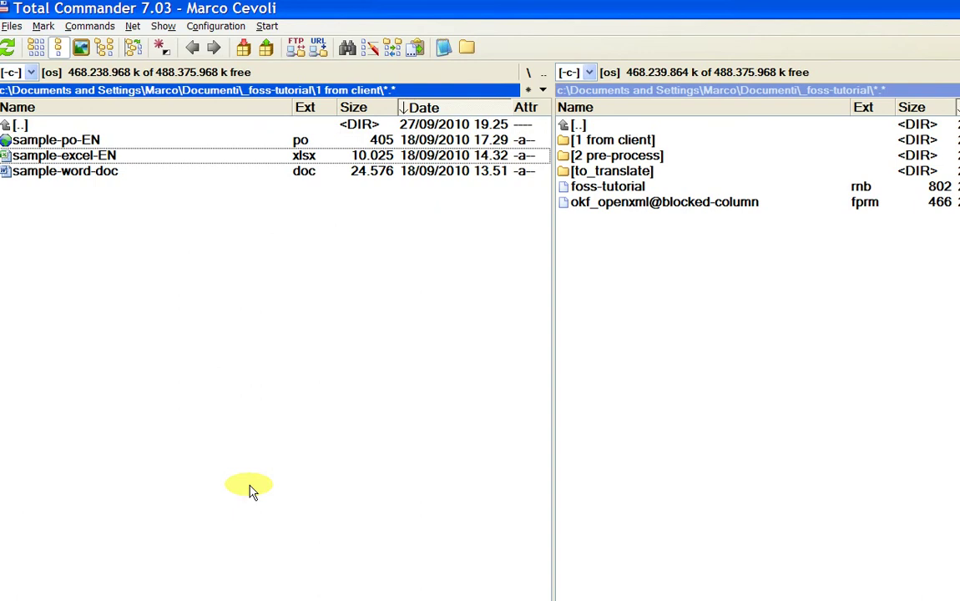
key("Down")
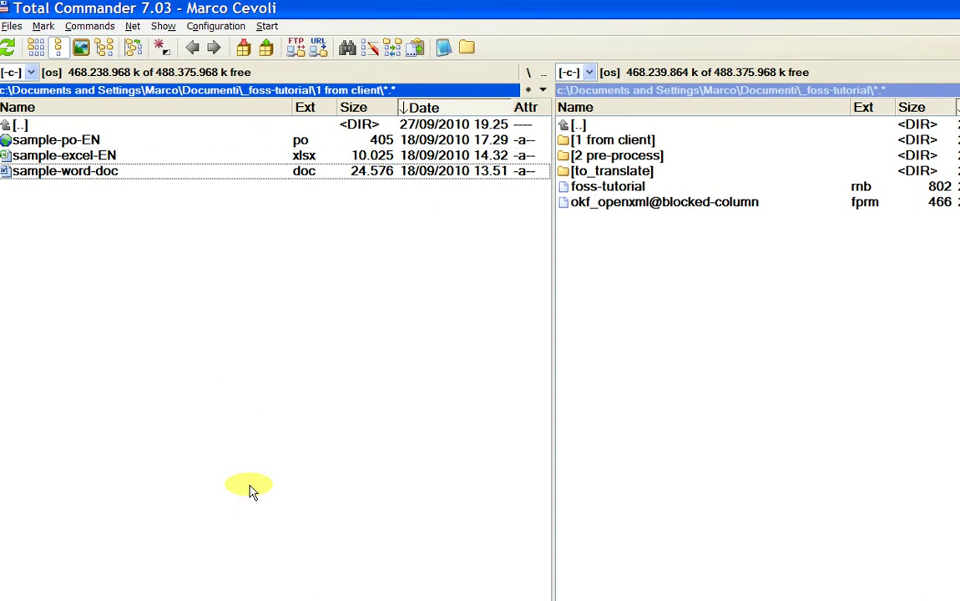
key("Up")
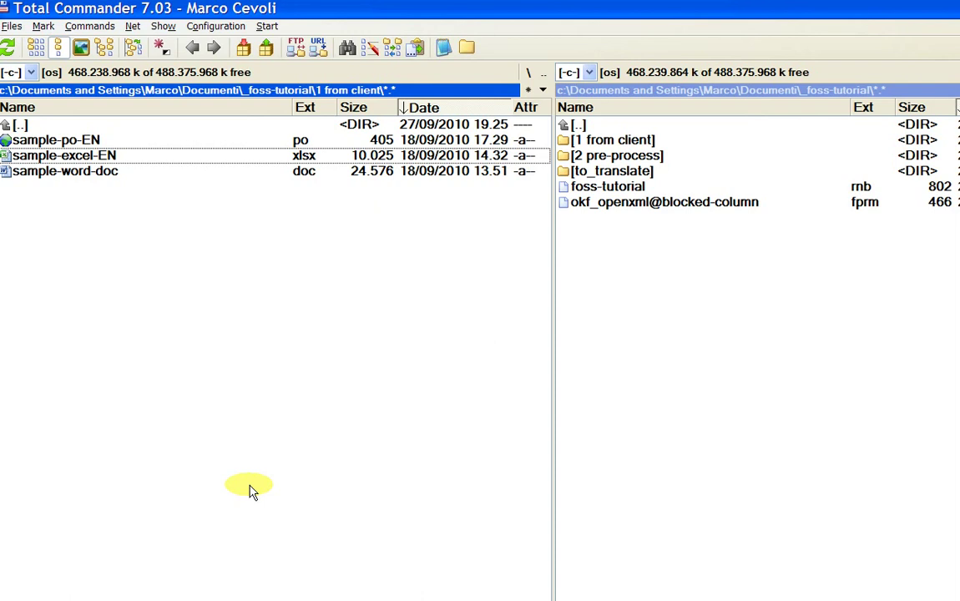
key("Down")
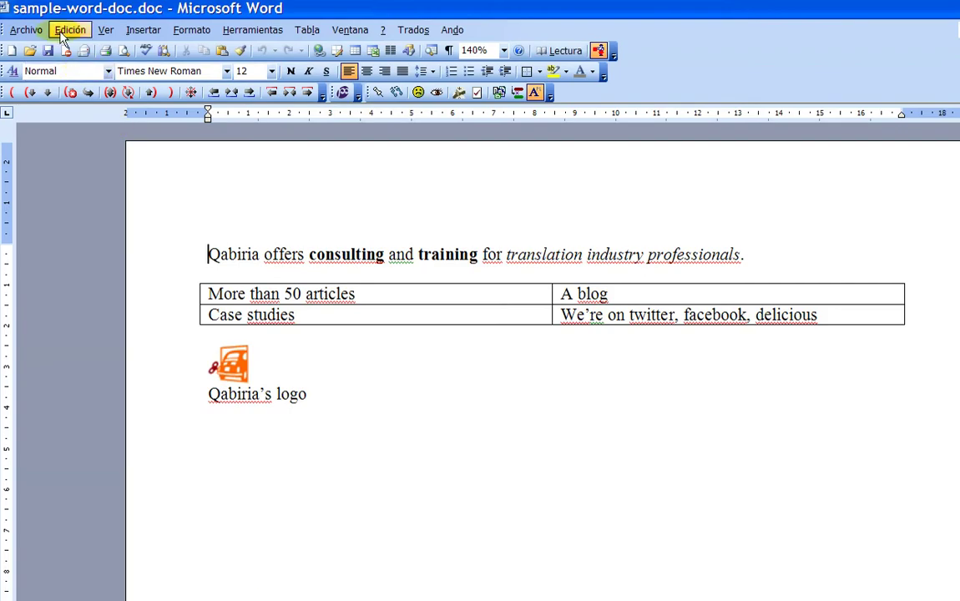
- Save the document in Word 2007 format as sample-word-doc.docx in the "2 pre-process" folder, replacing the existing file
left_click(26, 29)
left_click(50, 101)
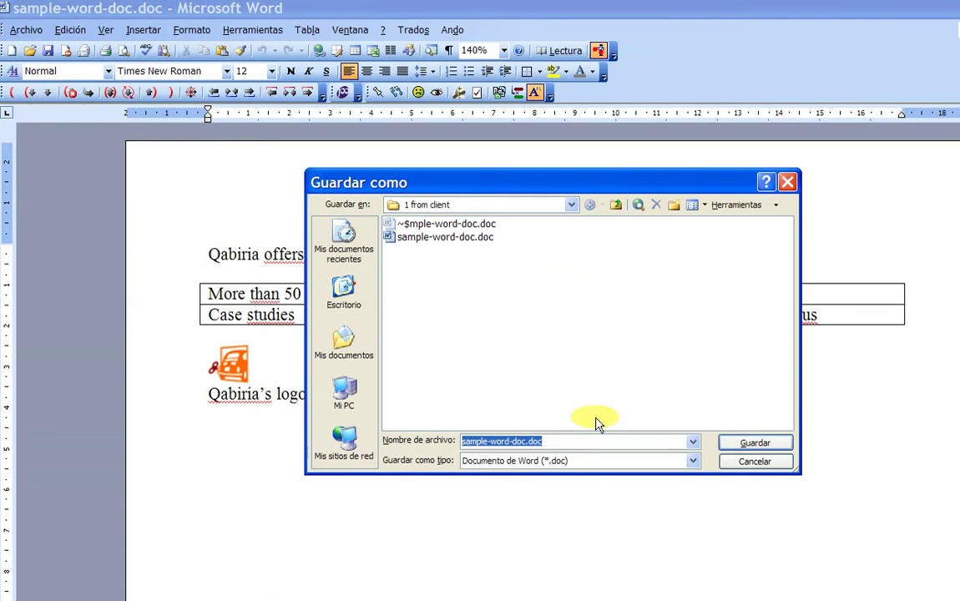
left_click(615, 205)
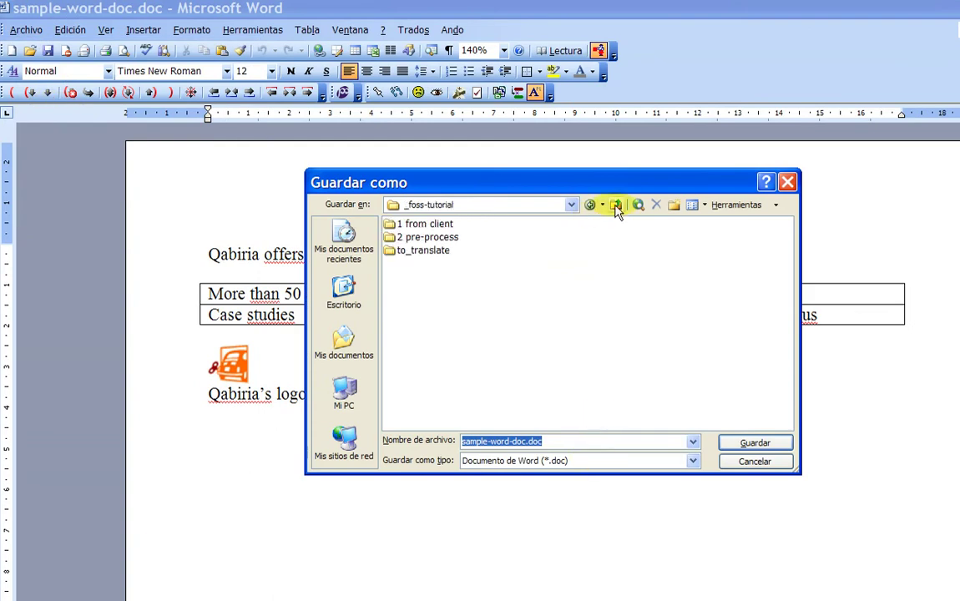
double_click(426, 237)
left_click(587, 462)
scroll(585, 506, "down", 2)
left_click(587, 516)
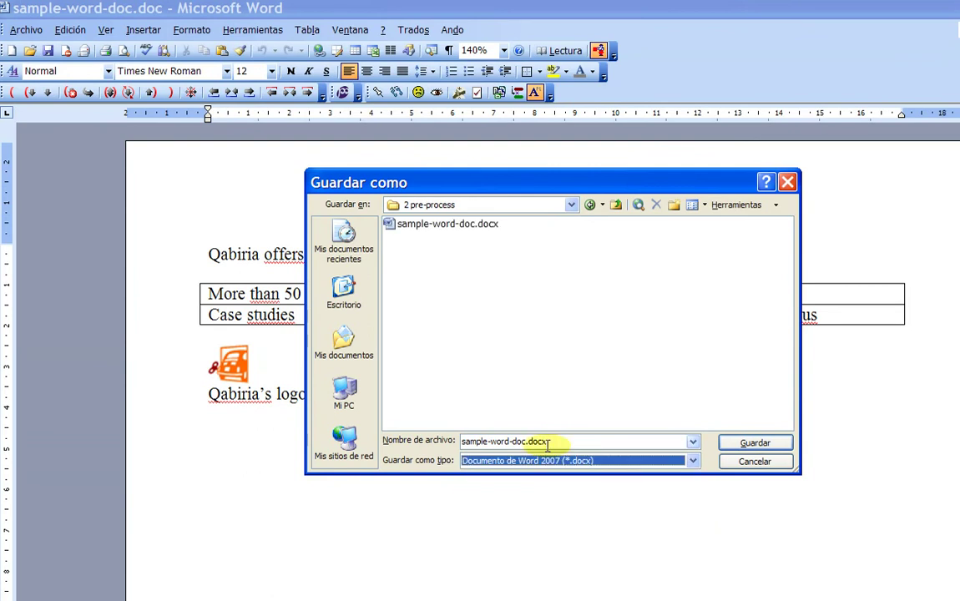
left_click(771, 449)
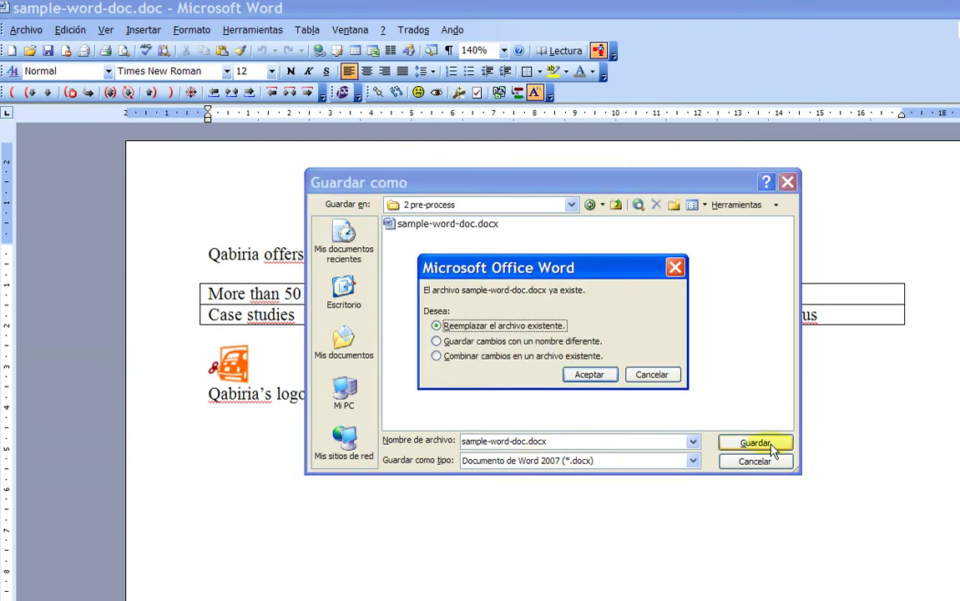
left_click(606, 376)
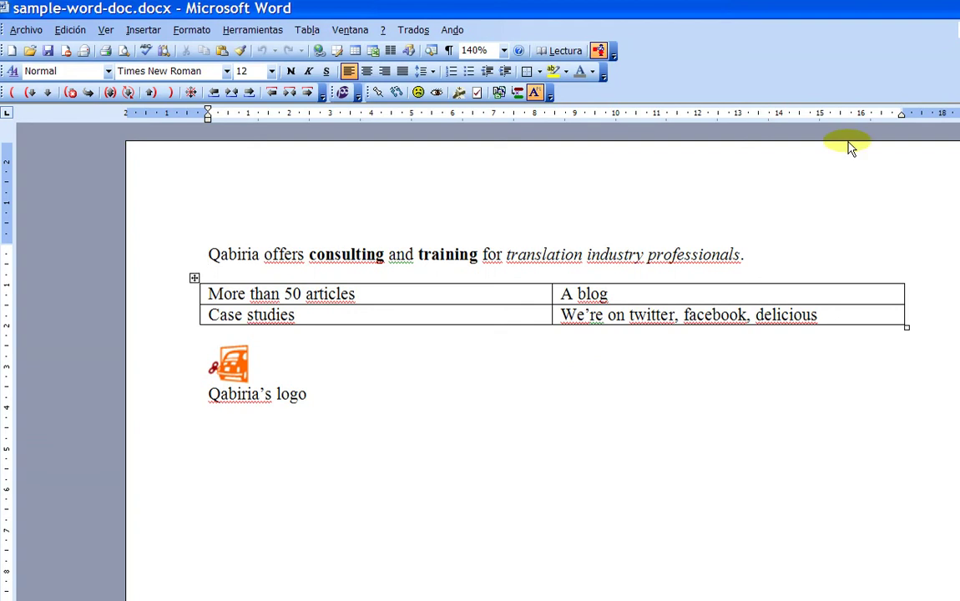
- Switch back to Total Commander and open the sample-excel-EN workbook in Excel
key("alt+Tab")
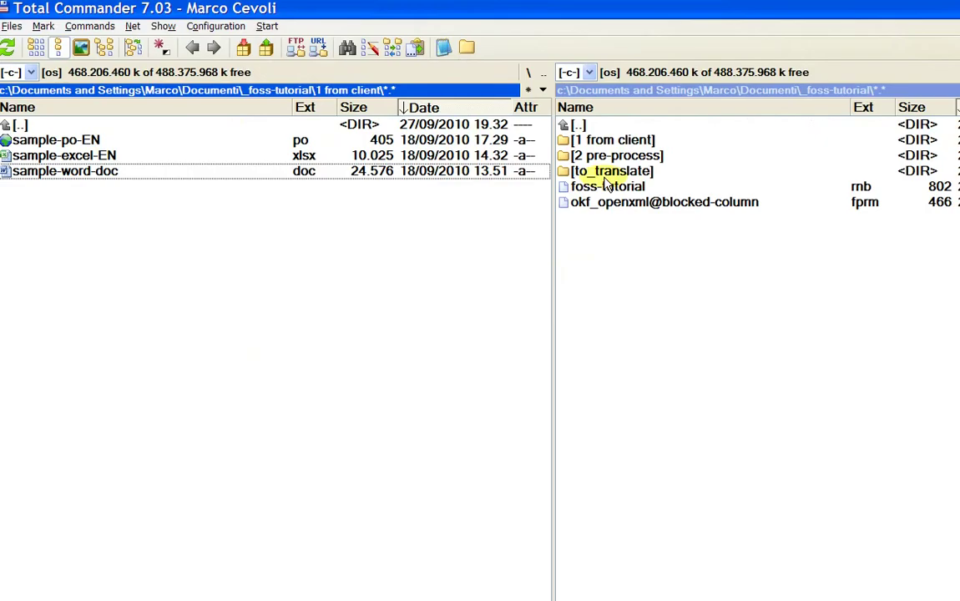
key("Up")
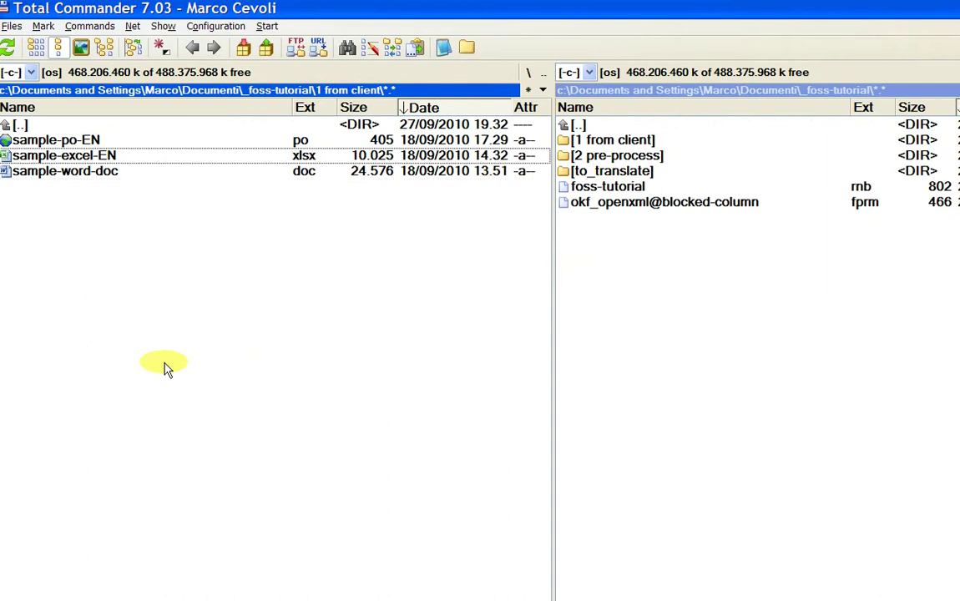
key("Return")
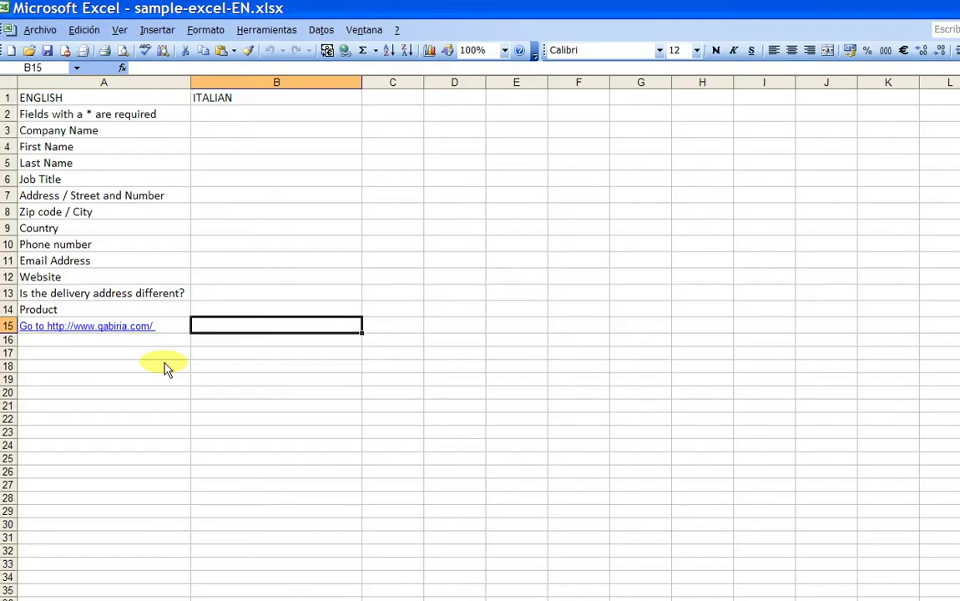
- Examine the ENGLISH source column and the ITALIAN target column of the sheet, and close the workbook
key("Up")
key("Up")
key("Up")
key("Up")
key("Up")
key("Up")
key("Up")
key("Up")
key("Up")
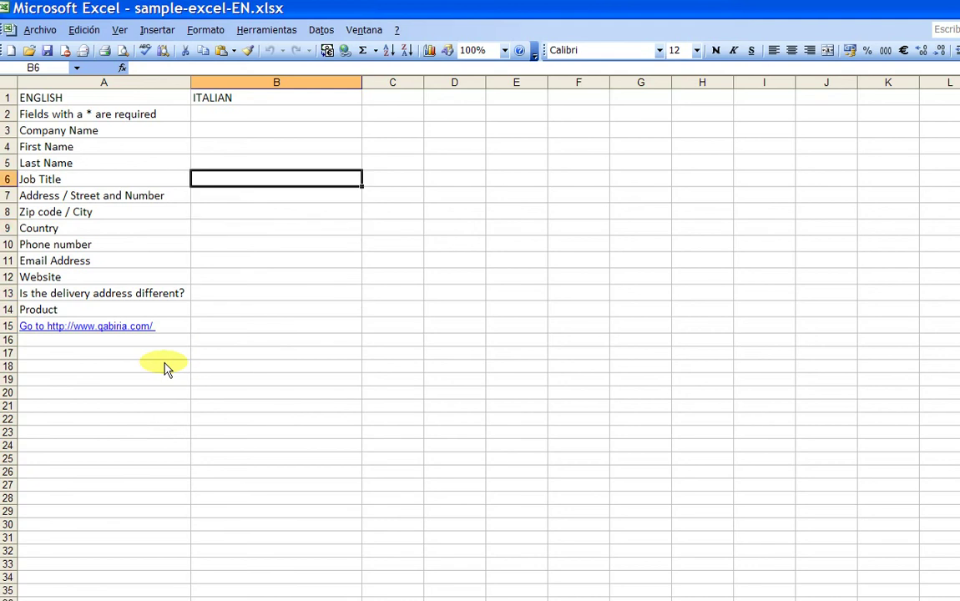
key("Up")
key("Up")
key("Up")
key("Up")
key("Up")
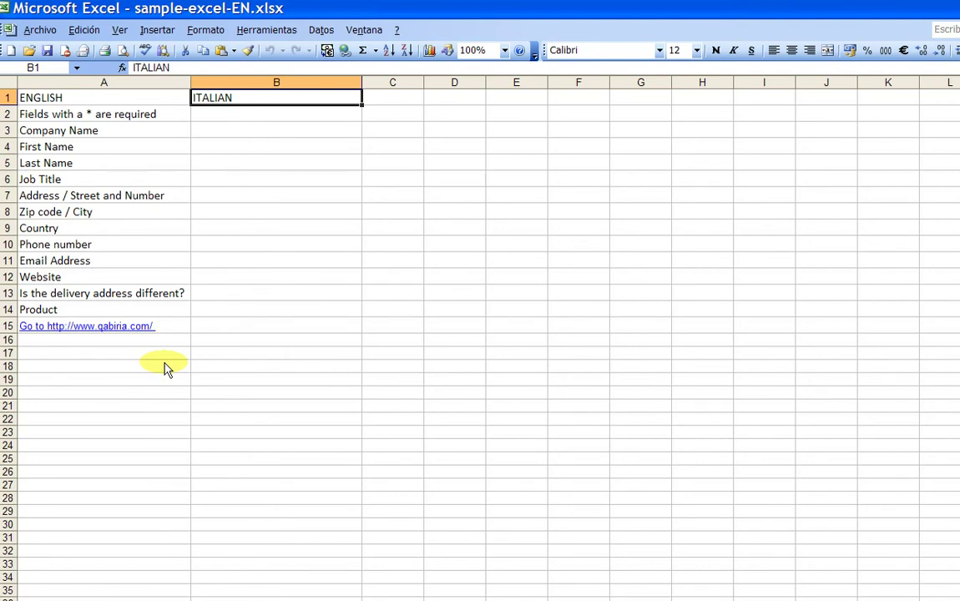
key("Left")
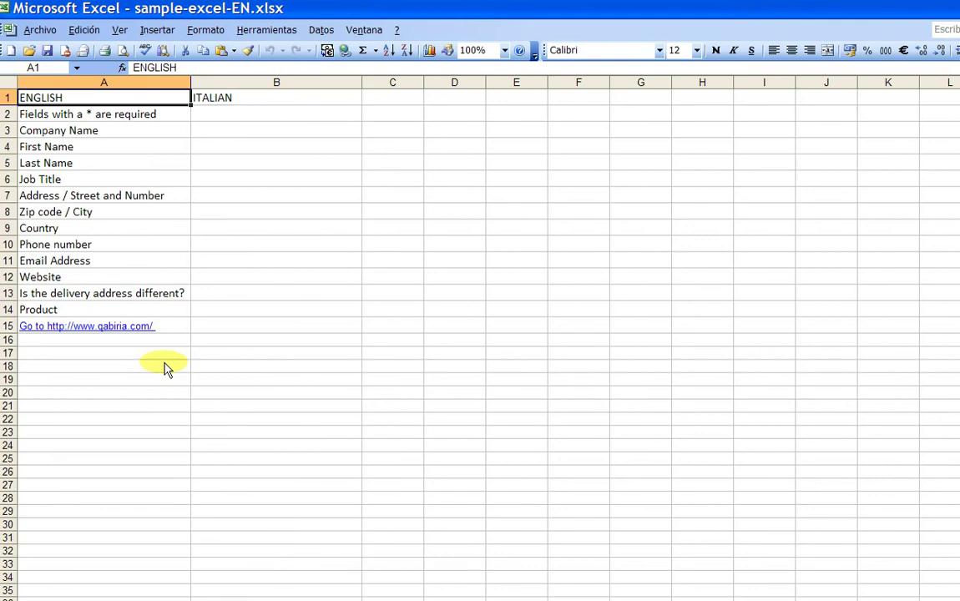
key("Down")
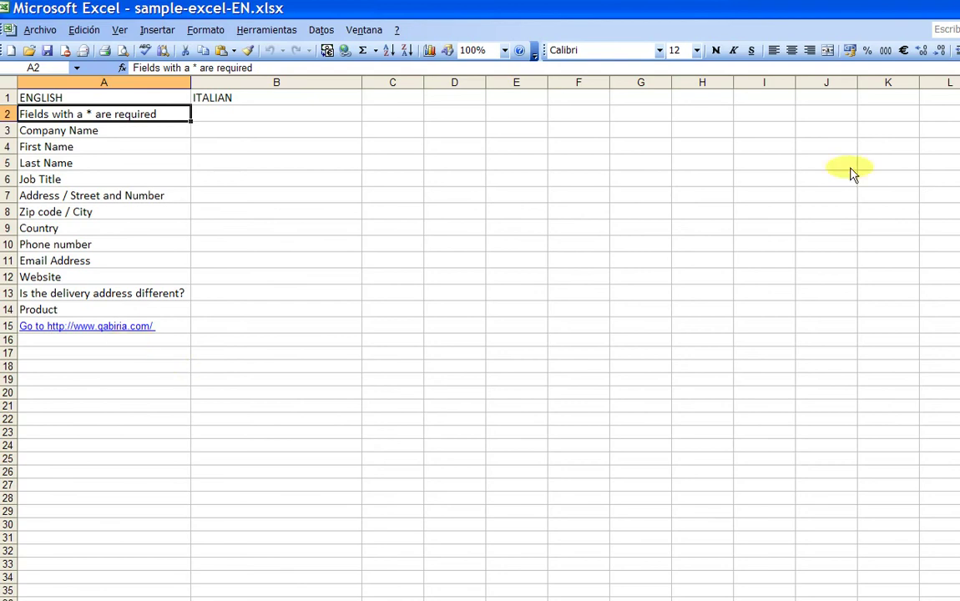
key("alt+F4")
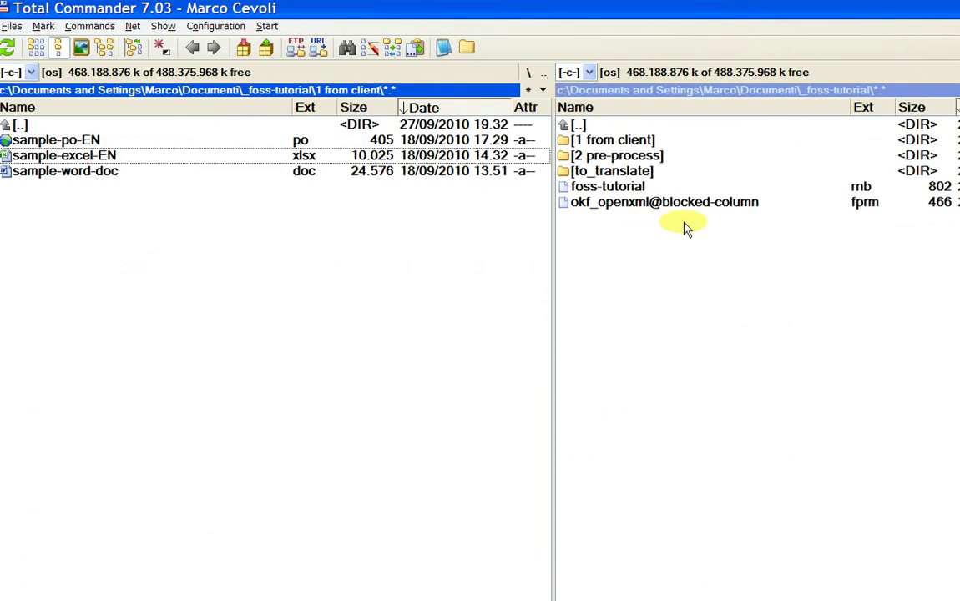
- Return to Total Commander from Rainbow and open the "2 pre-process" folder
key("alt+Tab")
key("alt+Tab")
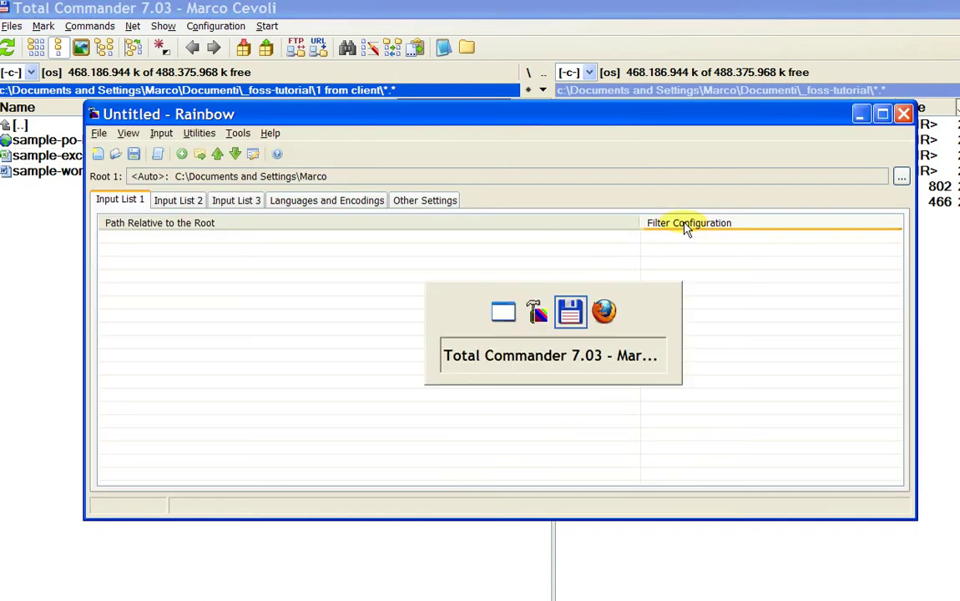
key("BackSpace")
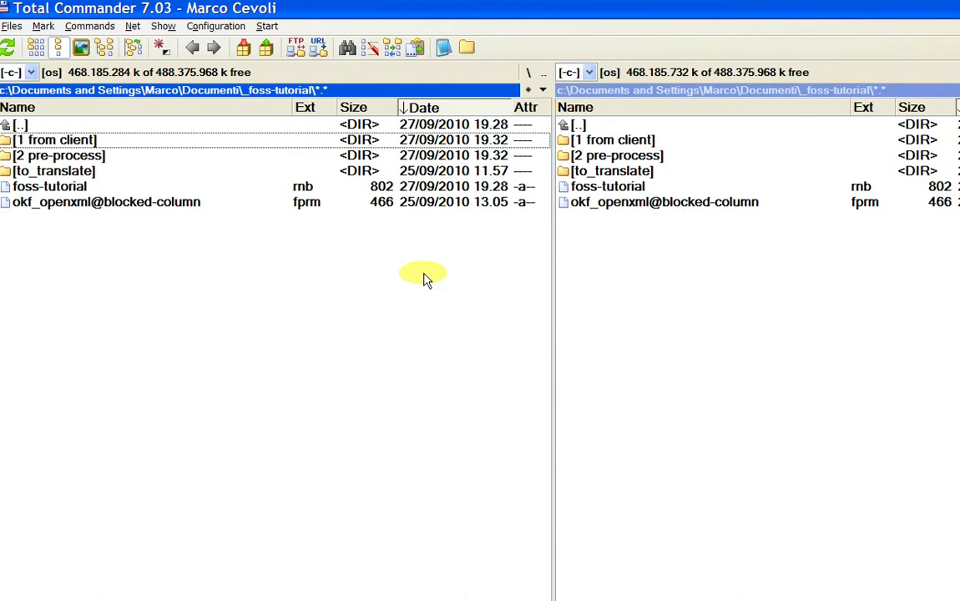
key("Down")
key("Return")
- Mark sample-word-doc.docx, sample-excel-EN-2col.xlsx and sample-po-EN.po and add them to Input List 1 in Rainbow
key("Insert")
key("Insert")
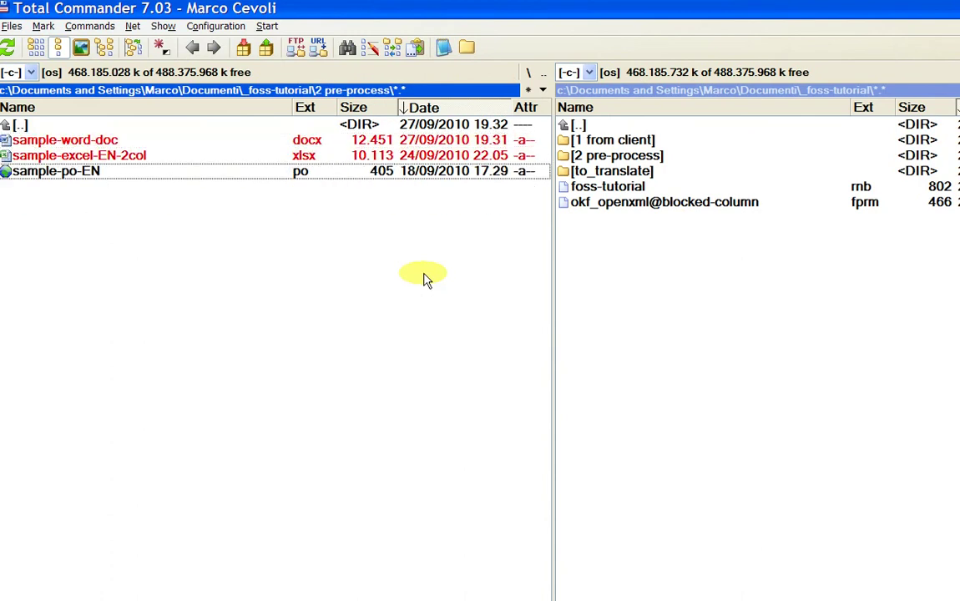
key("Insert")
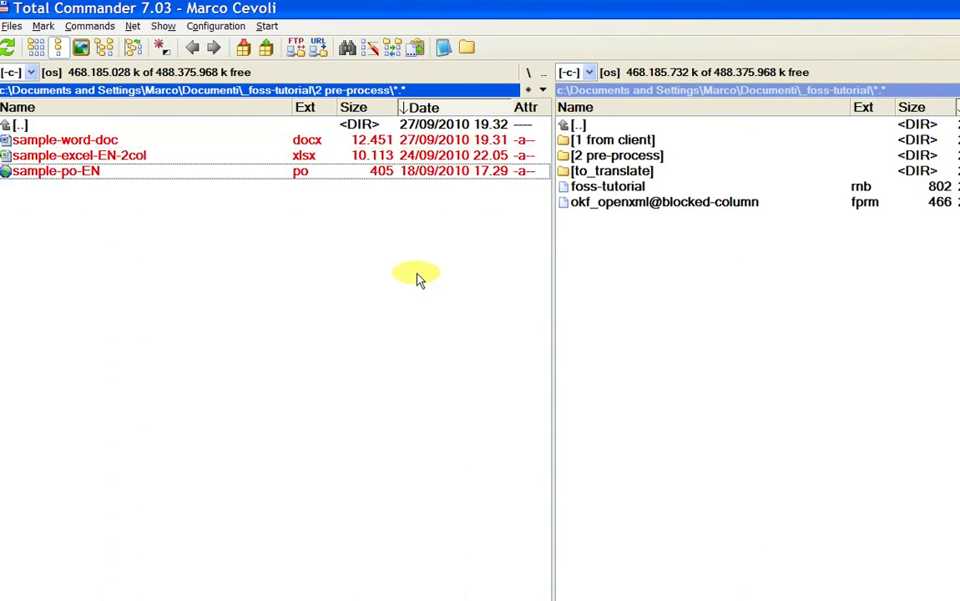
left_click(83, 155)
left_click_drag(84, 155, 337, 275)
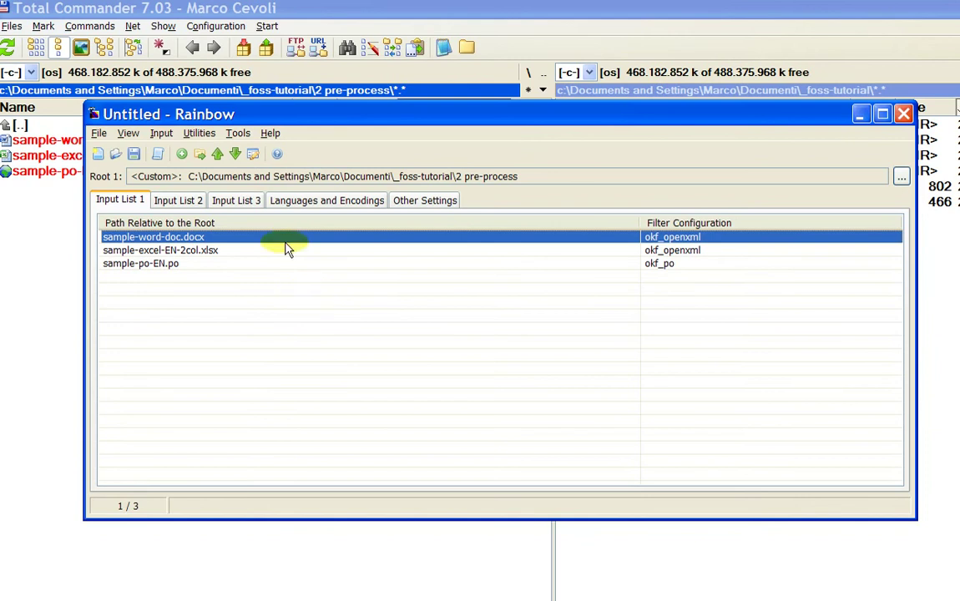
- Save the Rainbow settings as foss-tutorial.rnb in the _foss-tutorial folder, replacing the existing file
left_click(98, 134)
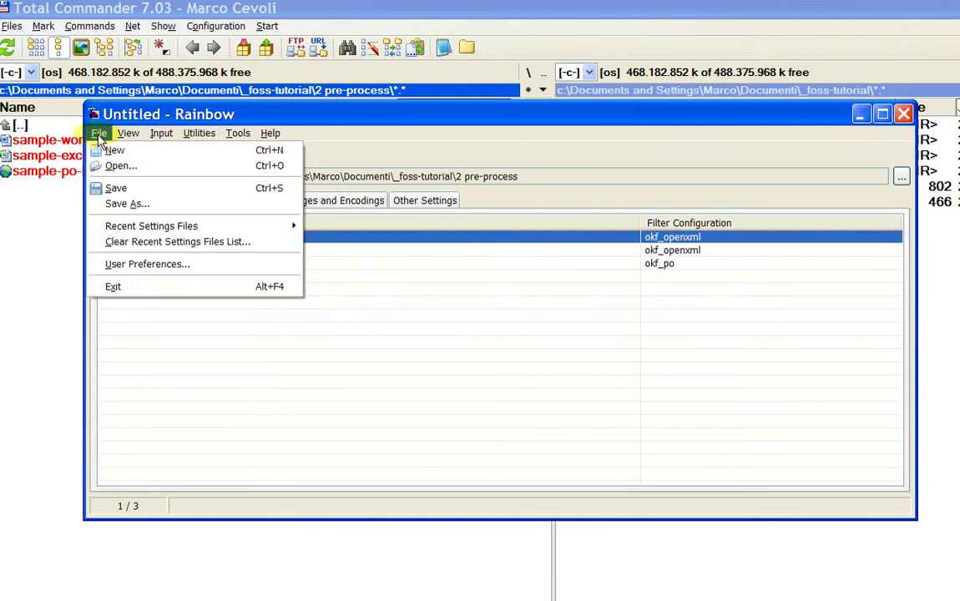
left_click(129, 205)
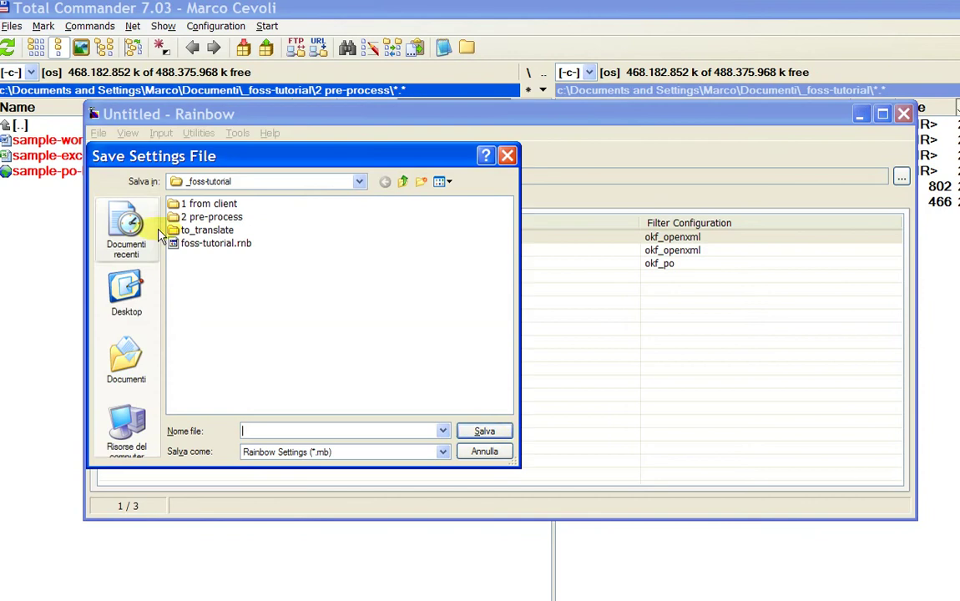
left_click(251, 244)
left_click(486, 439)
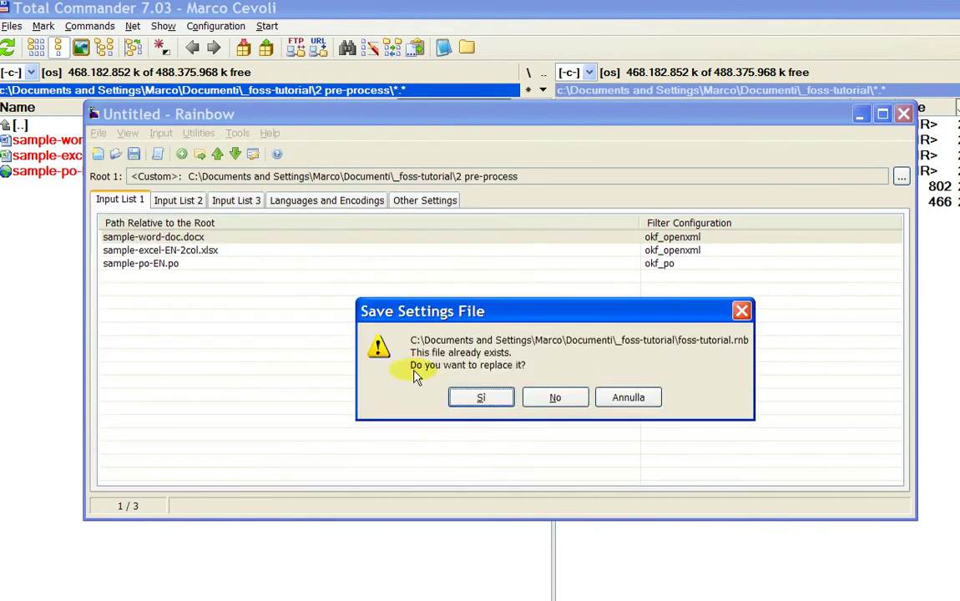
left_click(481, 400)
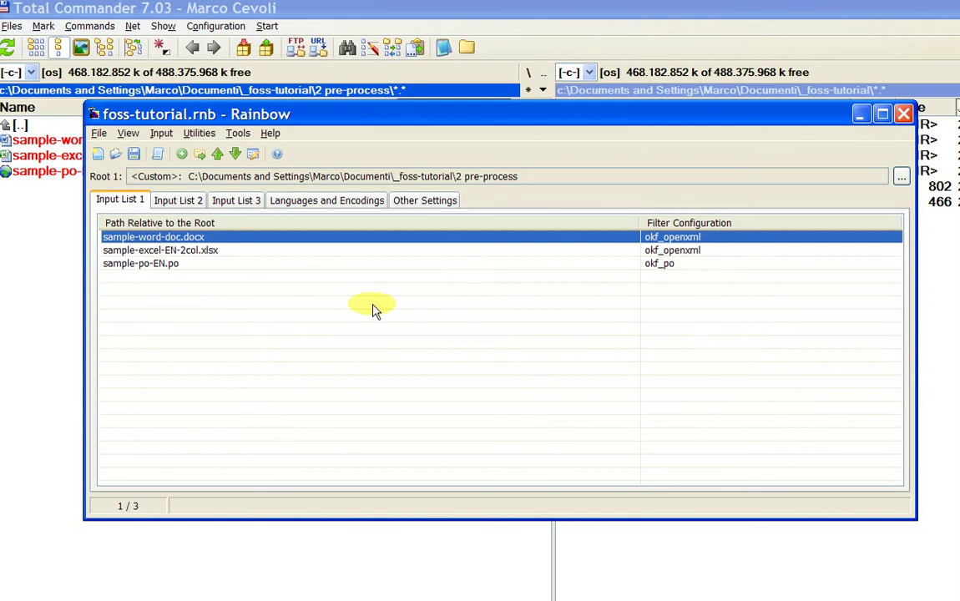
- Create a custom OpenXML filter configuration for sample-word-doc.docx with the identifier suffix "copy-of-default"
double_click(673, 241)
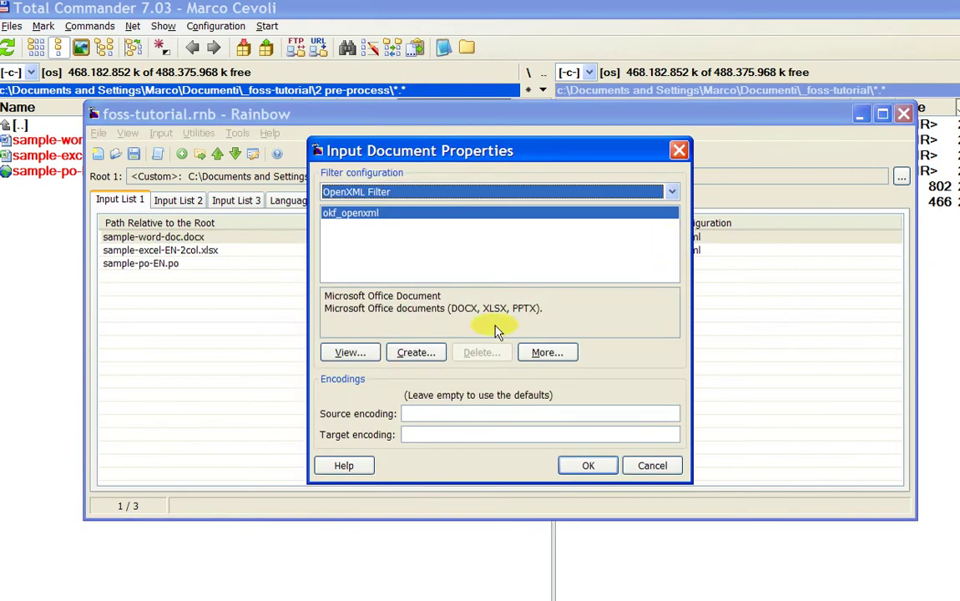
left_click(416, 353)
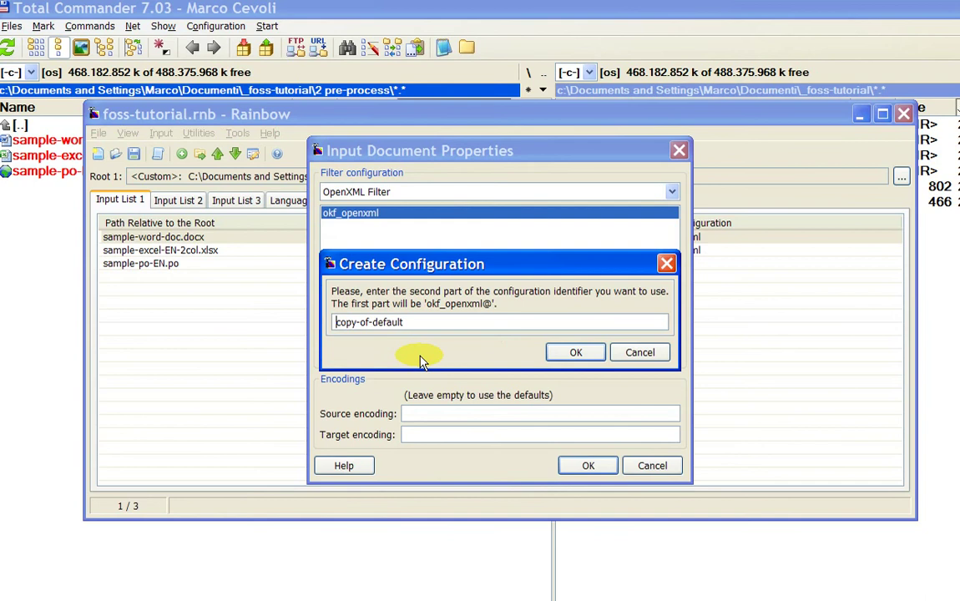
left_click(565, 357)
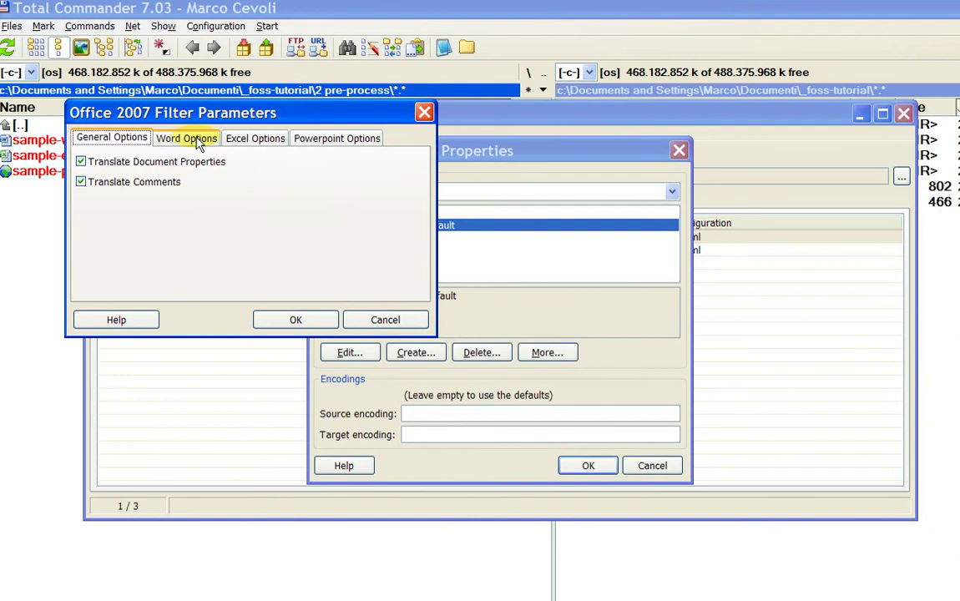
- Review the copied OpenXML filter's Word and Excel options, try marking column A of sheet 1 for exclusion, and cancel the document properties
left_click(199, 144)
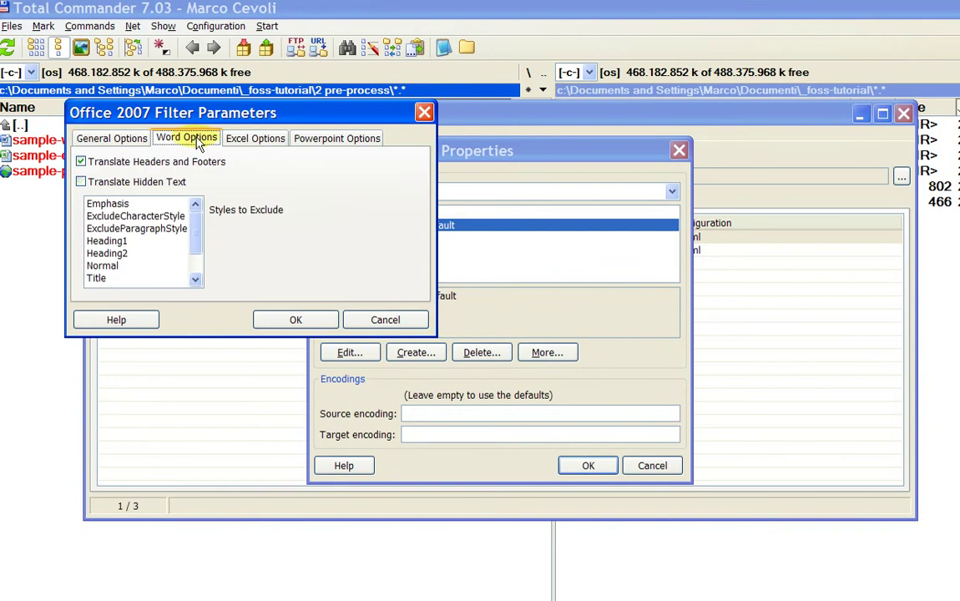
left_click(261, 145)
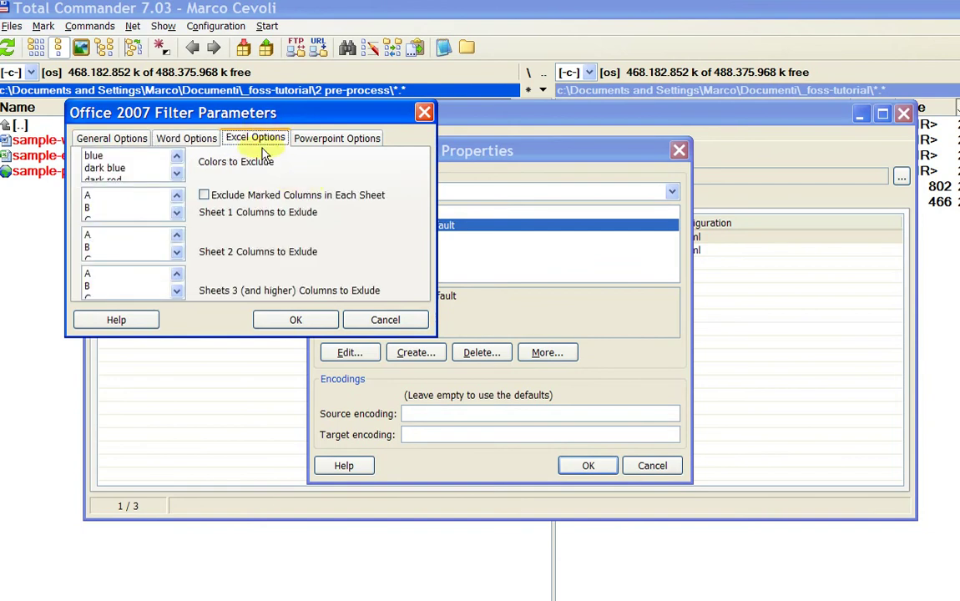
left_click(125, 195)
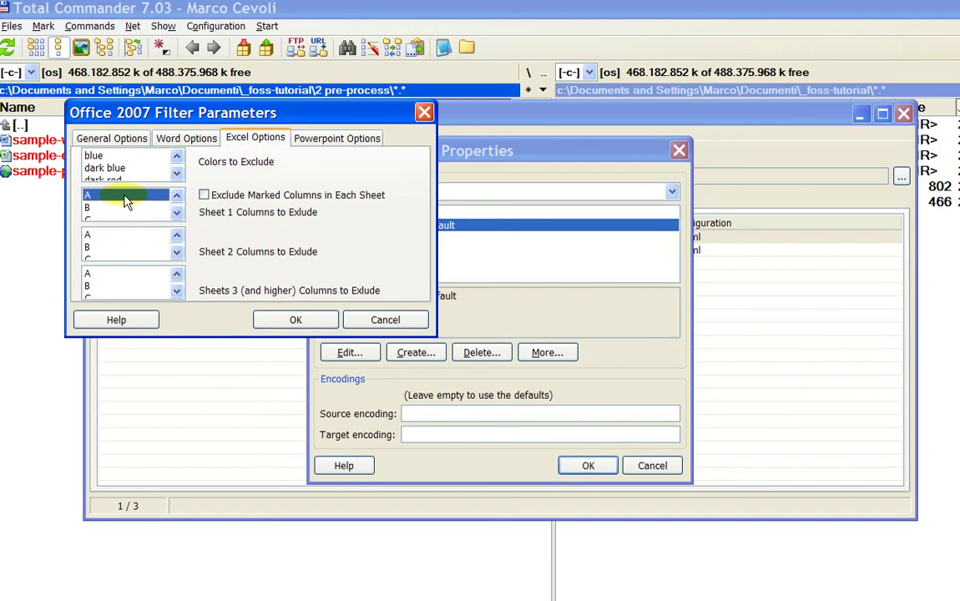
left_click(285, 323)
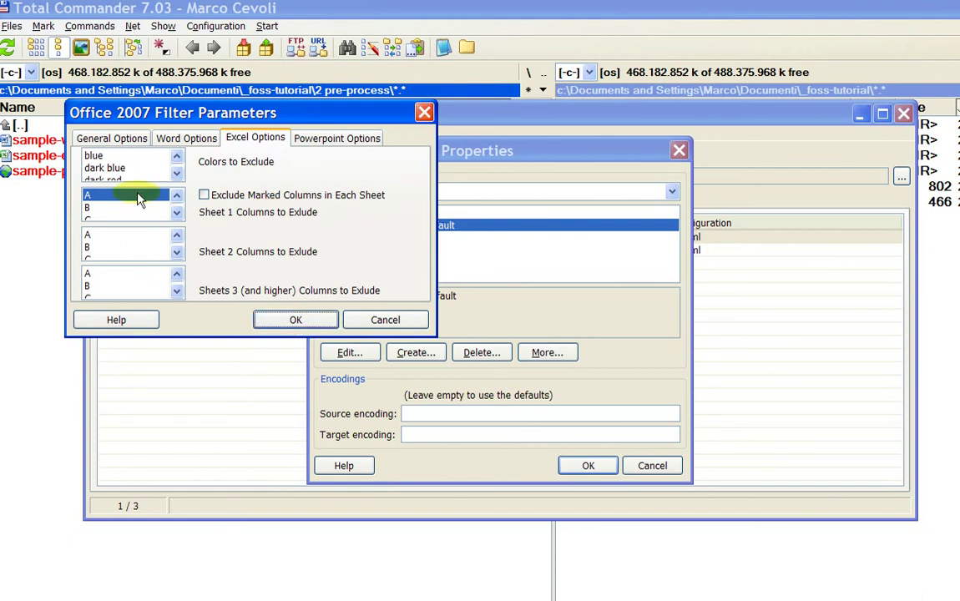
left_click(386, 322)
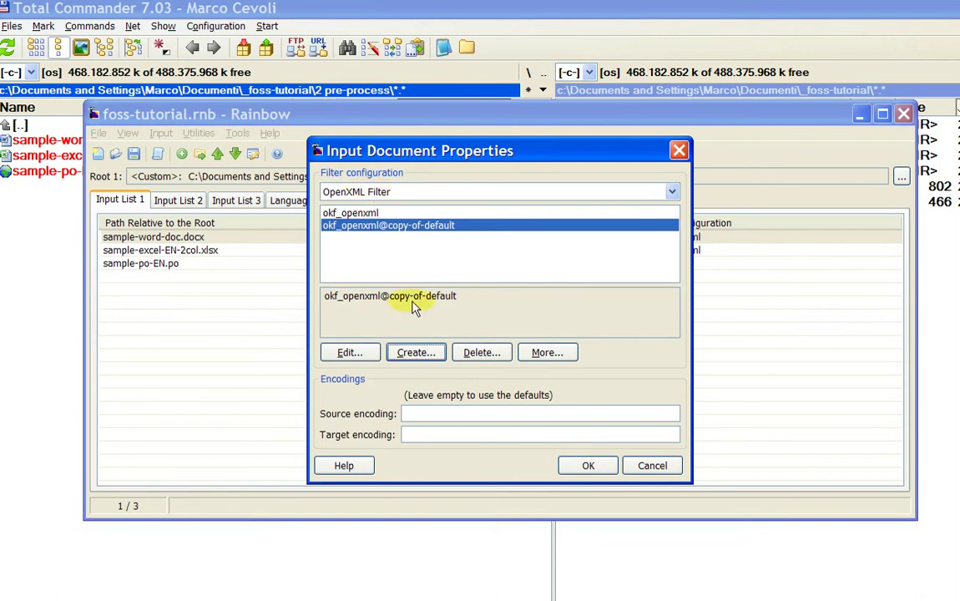
left_click(655, 468)
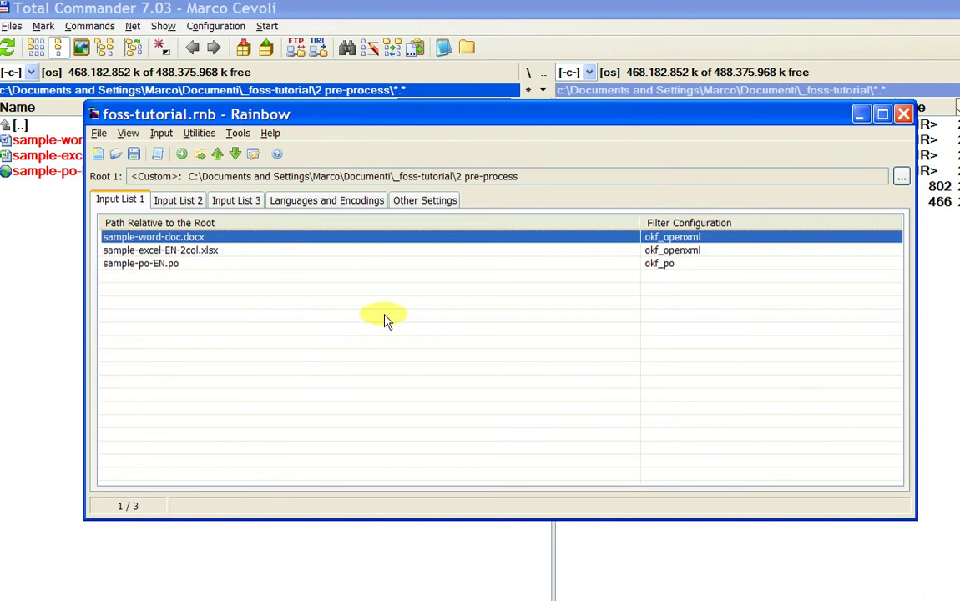
- Set the output file extension to _IT in the project's other settings, keeping it prepended
left_click(399, 206)
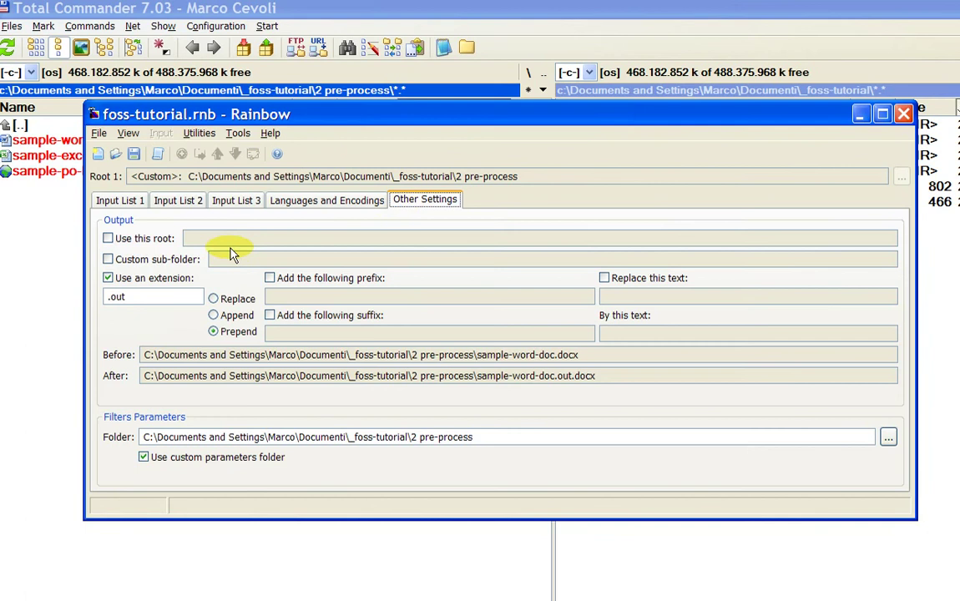
left_click(115, 302)
left_click_drag(114, 303, 166, 307)
key("BackSpace")
type("_IT")
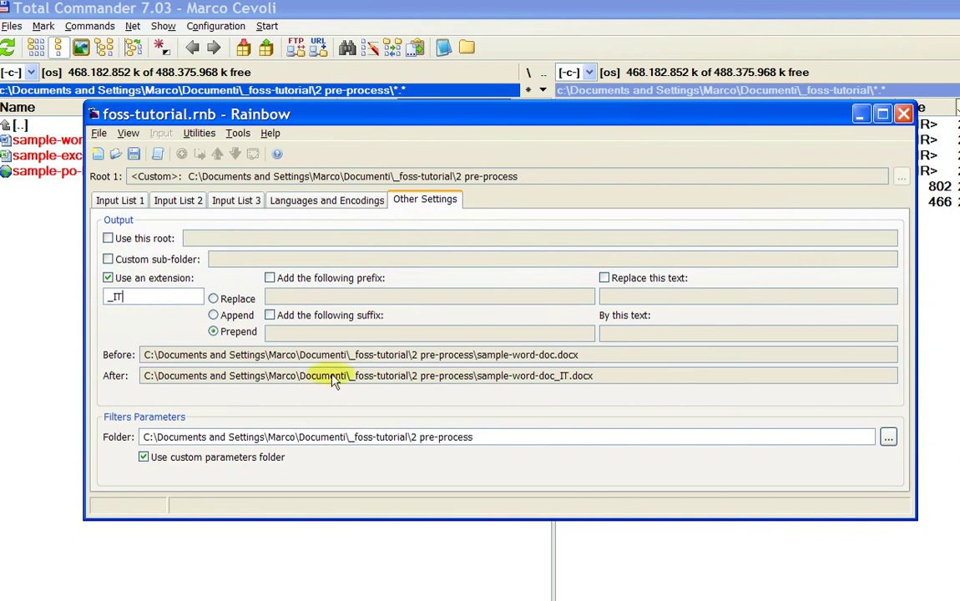
- Enable a custom output root and set it to the _foss-tutorial folder, using the path copied from the Before example without its trailing backslash
left_click_drag(413, 355, 130, 370)
key("ctrl+c")
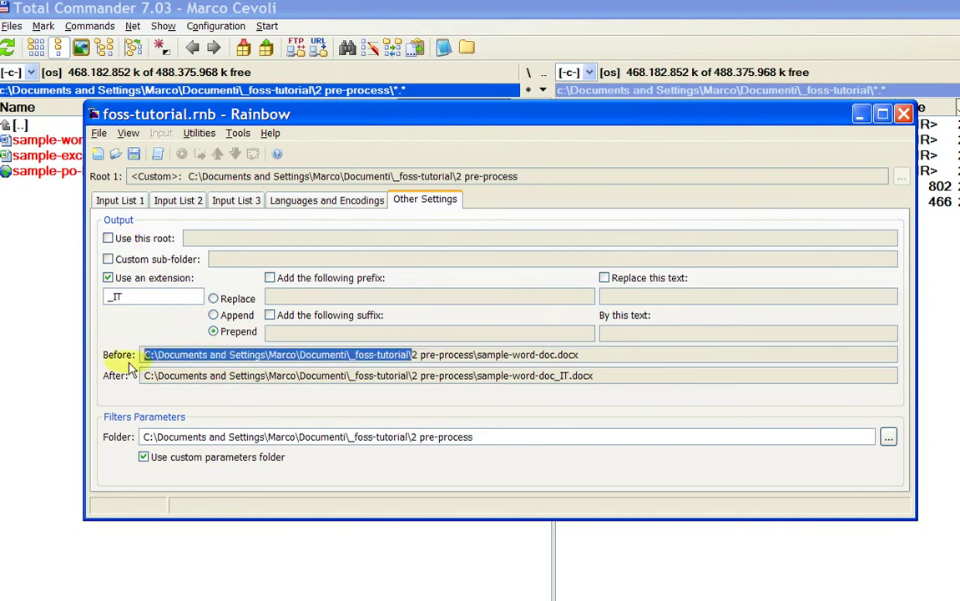
left_click(108, 238)
left_click(188, 239)
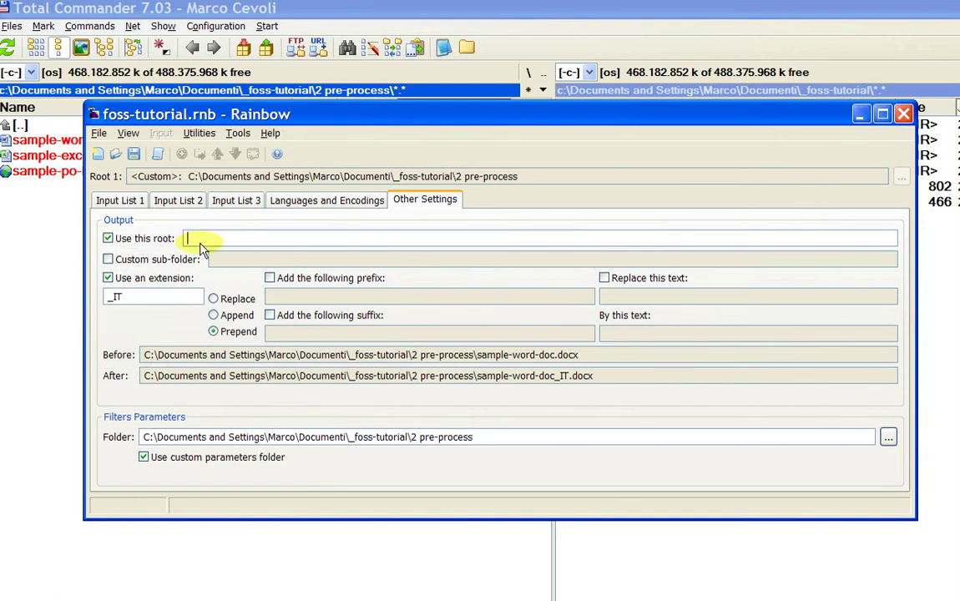
key("ctrl+v")
key("BackSpace")
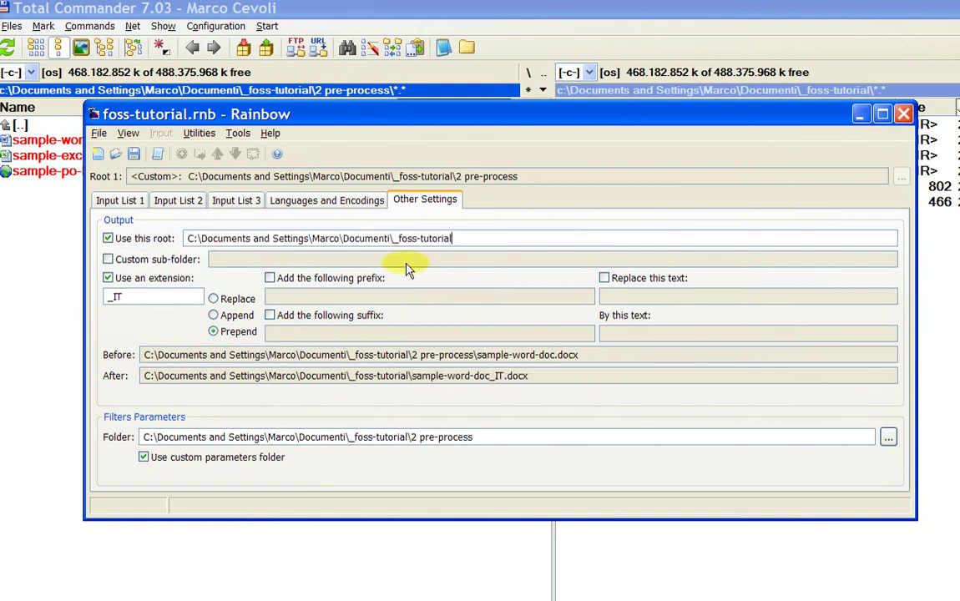
- Enable the custom output sub-folder and name it for_customer
left_click(108, 260)
left_click(250, 261)
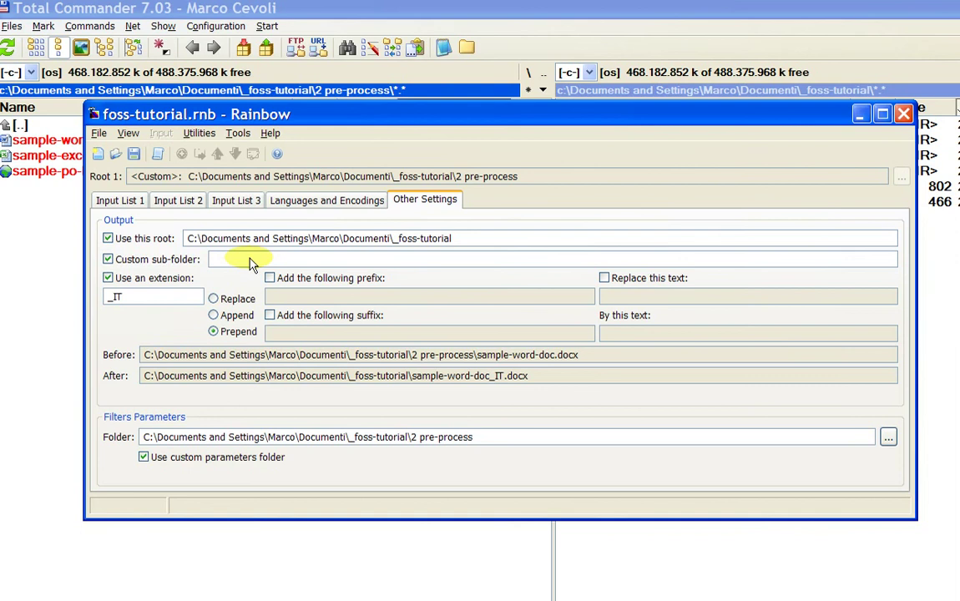
type("fo")
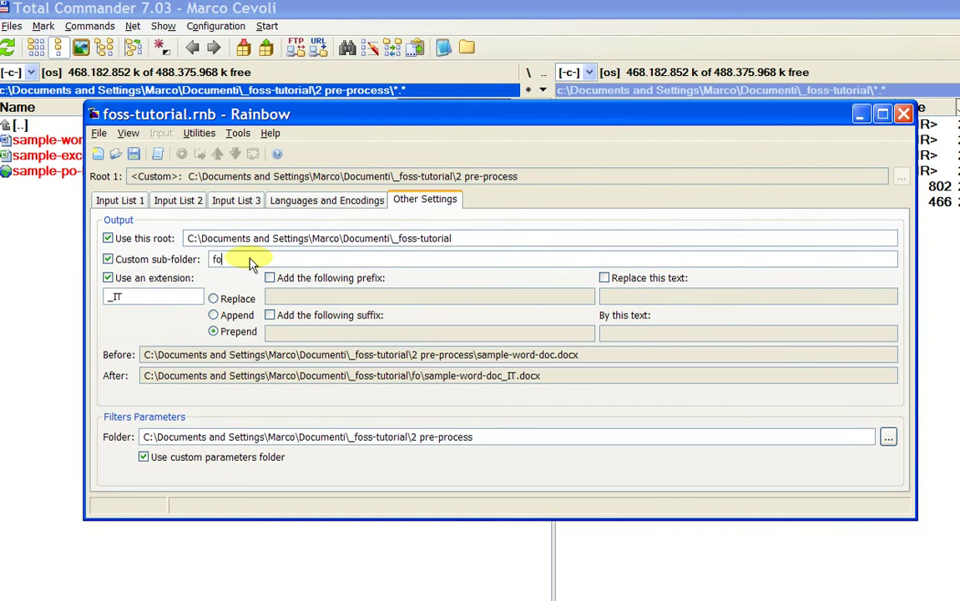
type("r_customer")
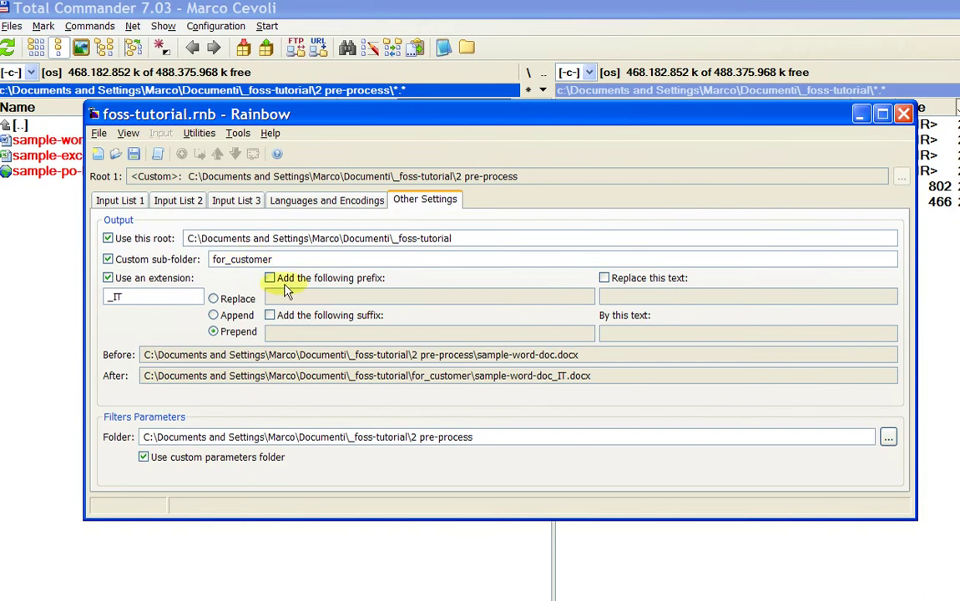
- Check the project's languages and encodings, and start Translation Package Creation from Input List 1 with OmegaT as the package type
left_click(324, 201)
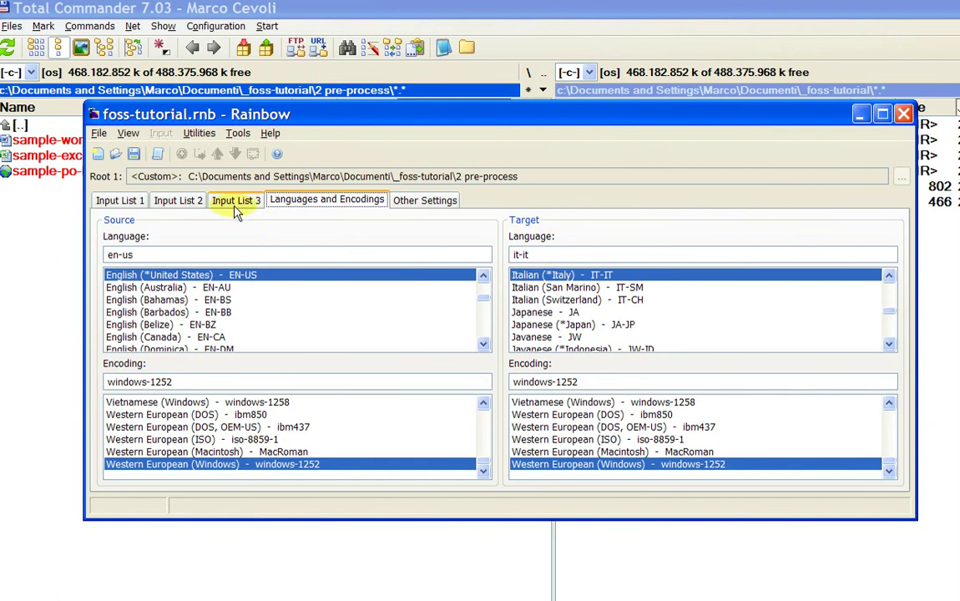
left_click(107, 200)
left_click(199, 135)
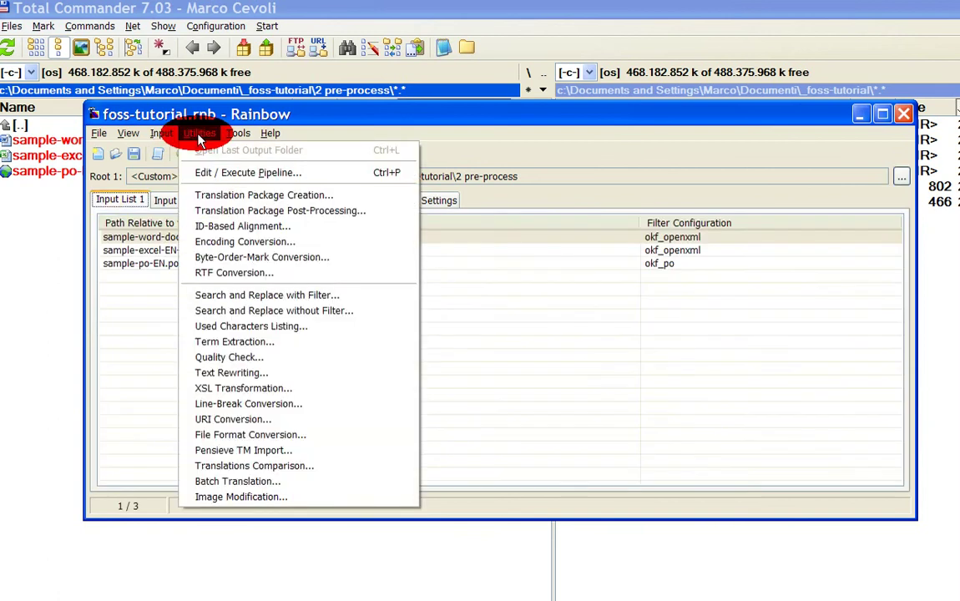
left_click(232, 196)
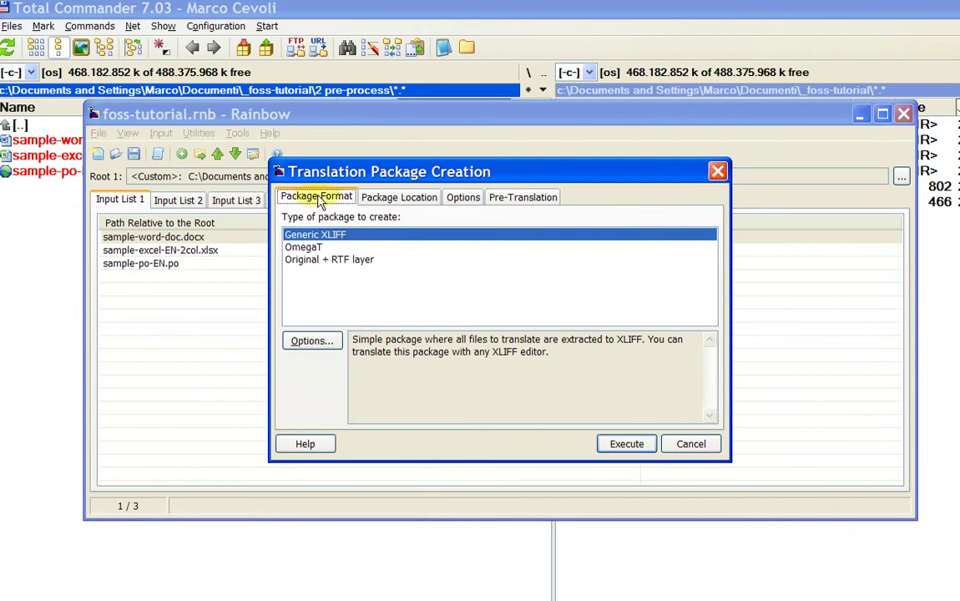
left_click(334, 248)
left_click(339, 260)
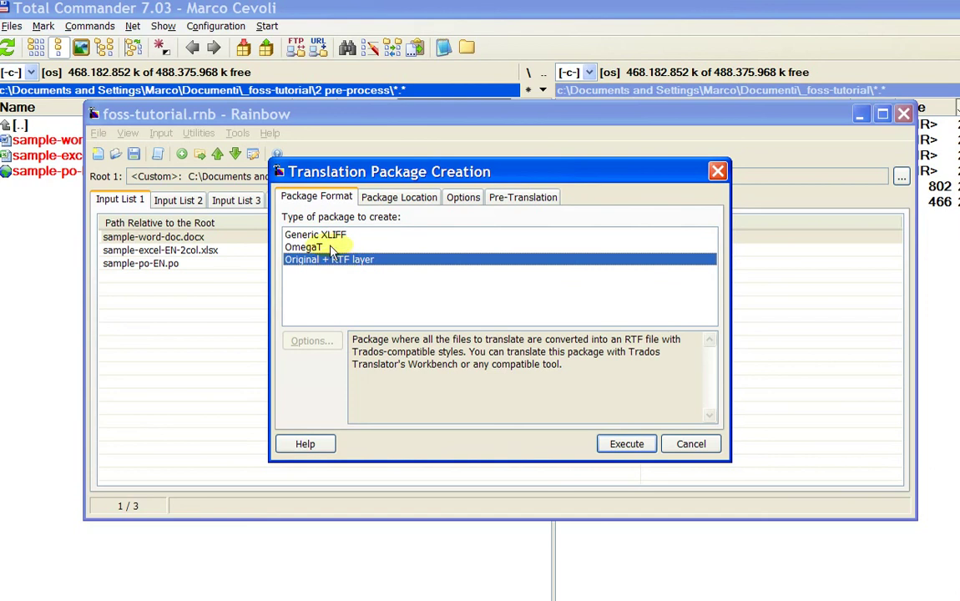
left_click(333, 249)
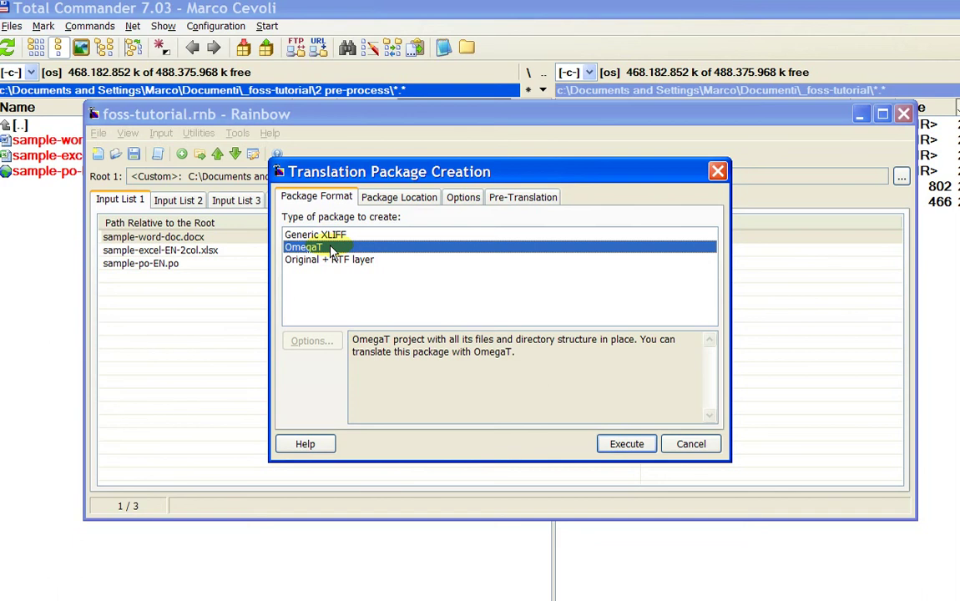
- Review the package location, compression, segmentation and pre-translation settings, and execute the OmegaT package creation
left_click(375, 199)
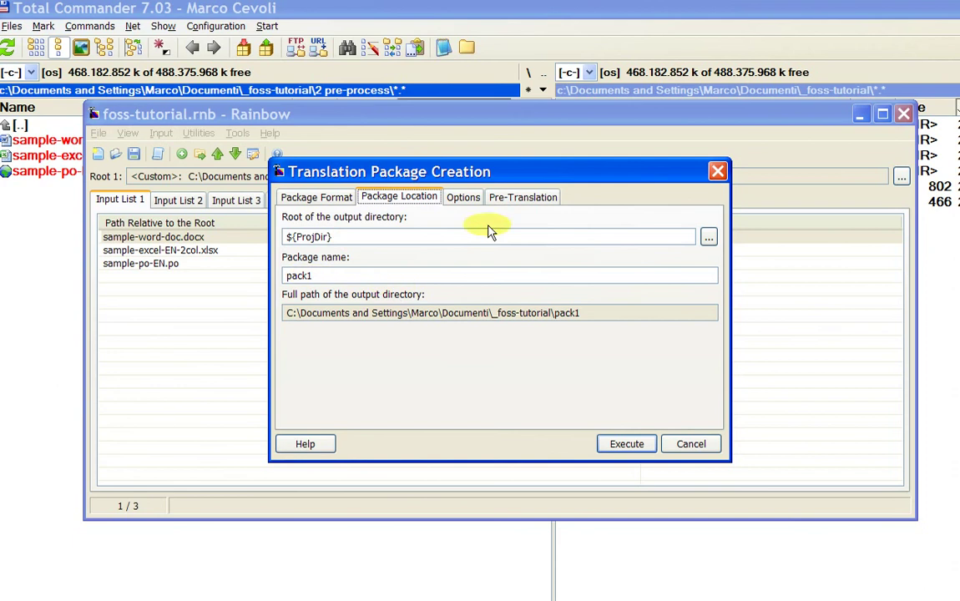
left_click(464, 199)
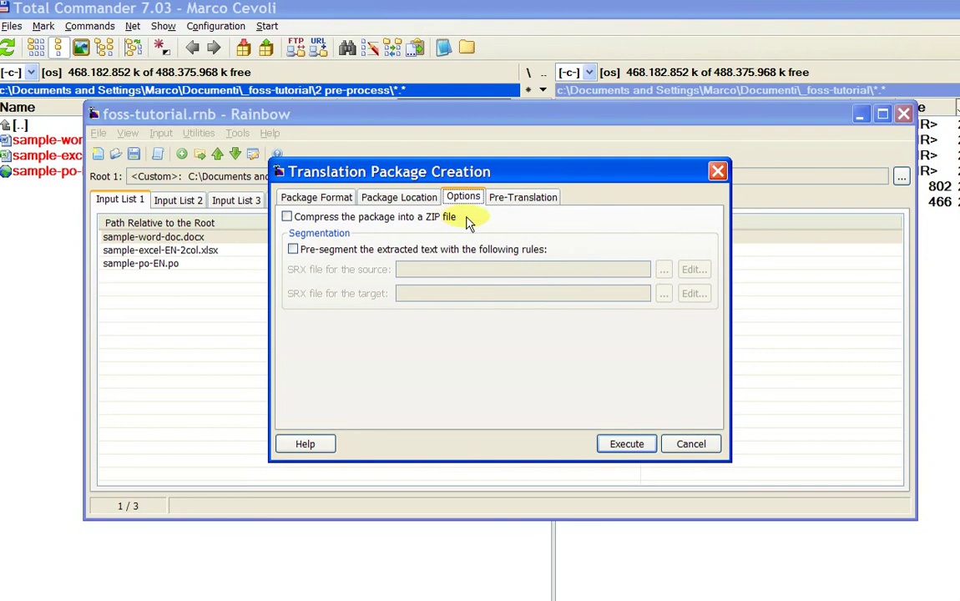
left_click(515, 200)
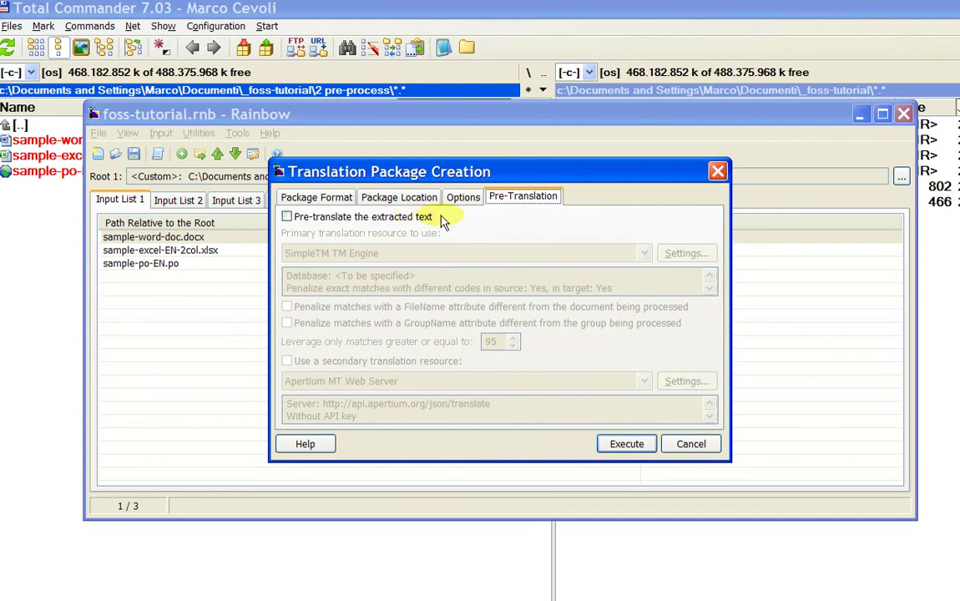
left_click(334, 197)
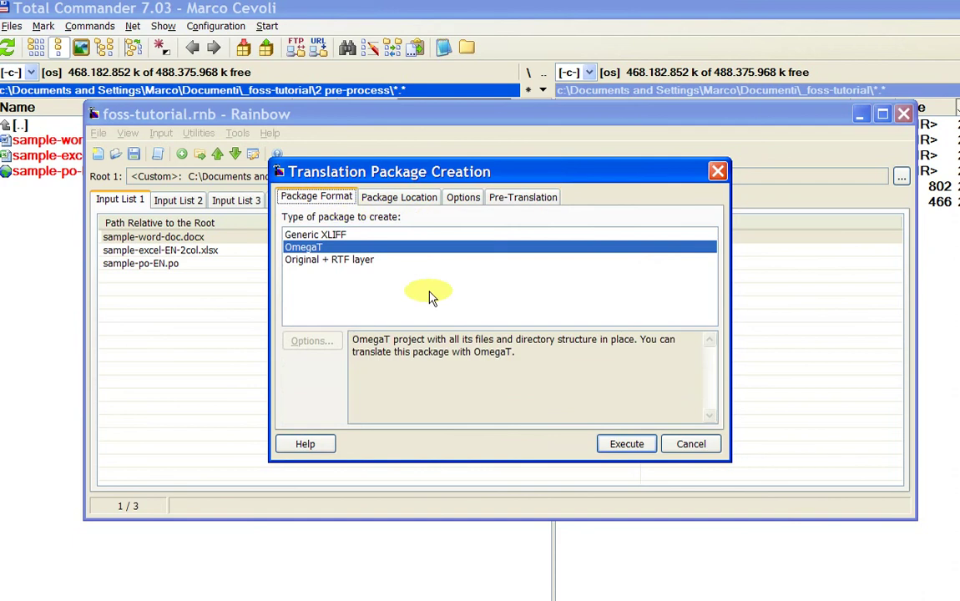
left_click(628, 445)
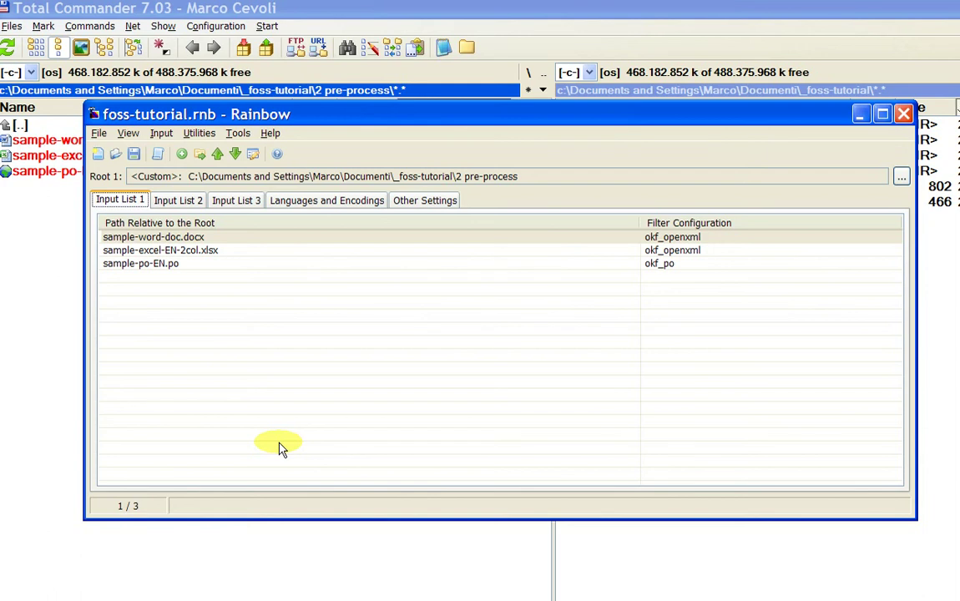
- Open the Rainbow log, read the package creation messages through to the end, and close it
left_click(100, 133)
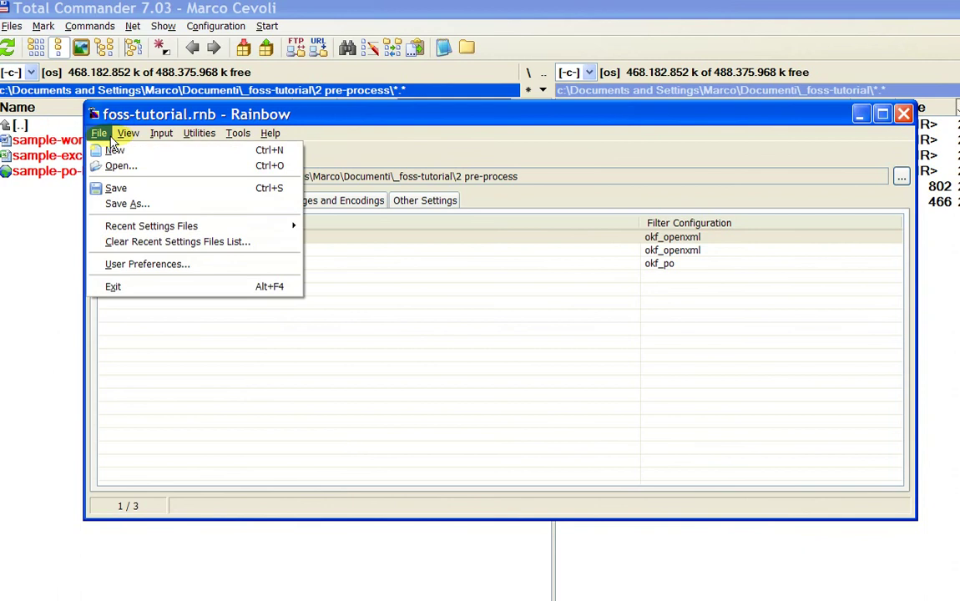
mouse_move(128, 134)
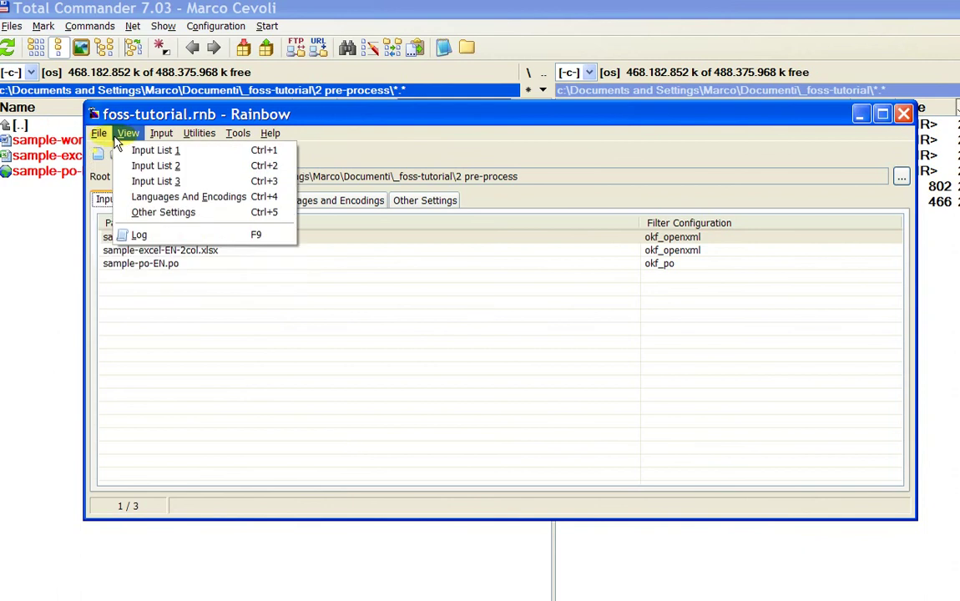
left_click(166, 236)
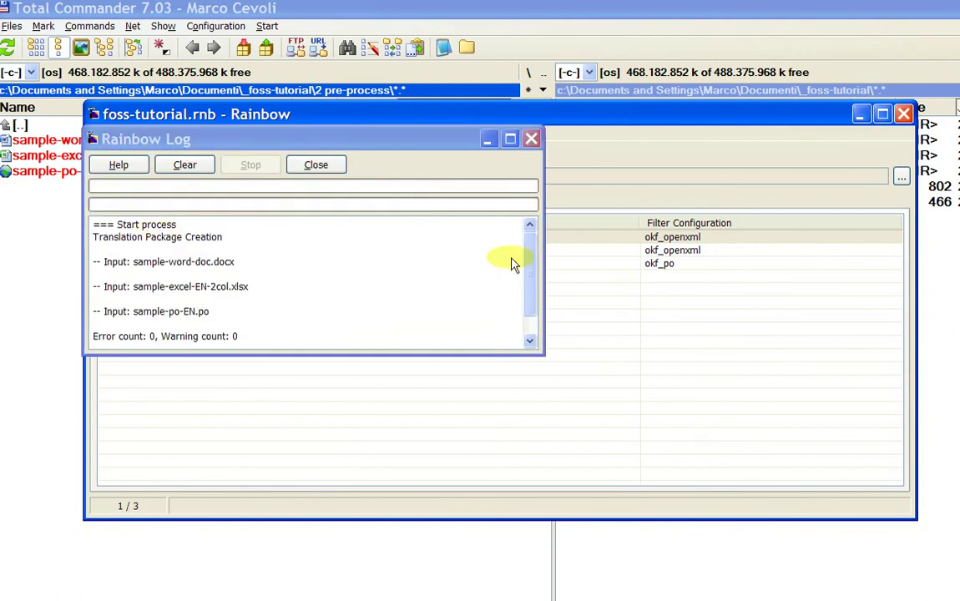
left_click(531, 264)
left_click_drag(531, 264, 531, 282)
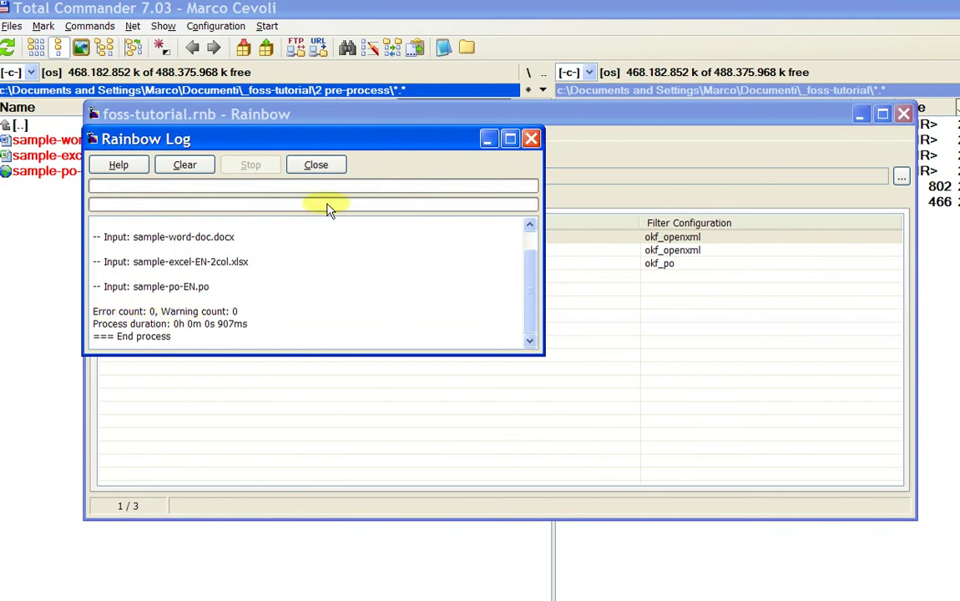
left_click(315, 165)
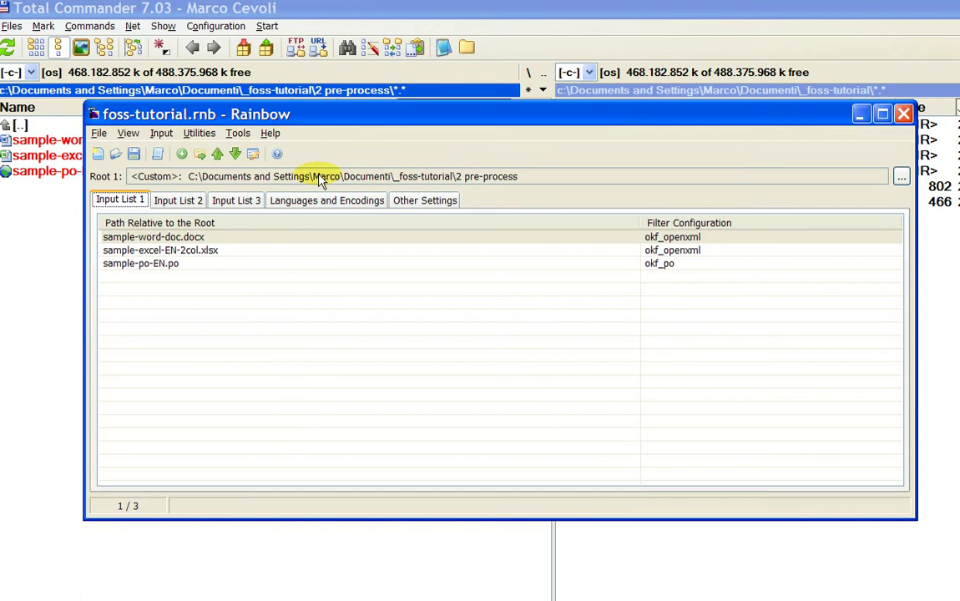
- Switch to Total Commander, go up to the _foss-tutorial folder and open the pack1 folder
key("alt+Tab")
key("BackSpace")
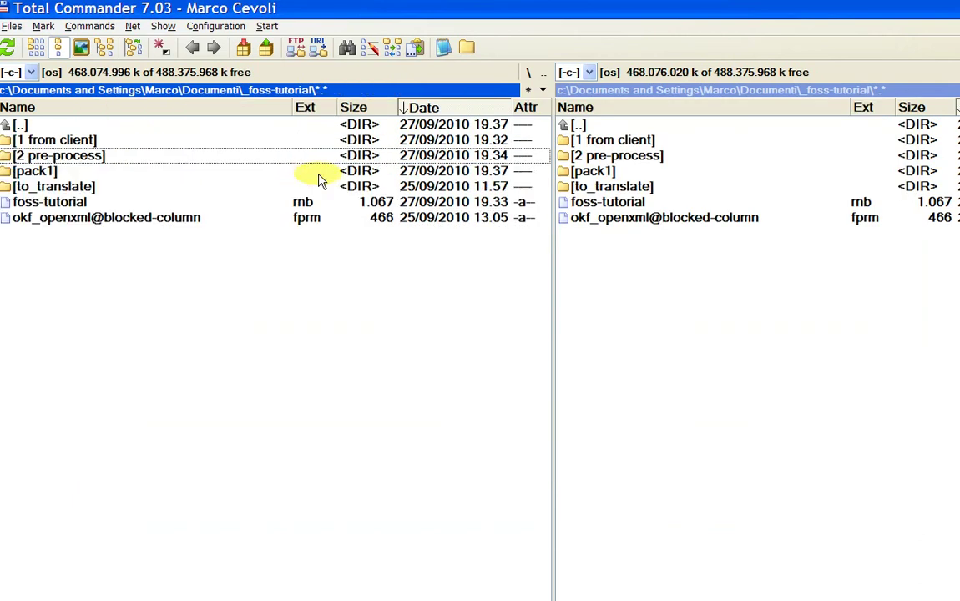
key("Down")
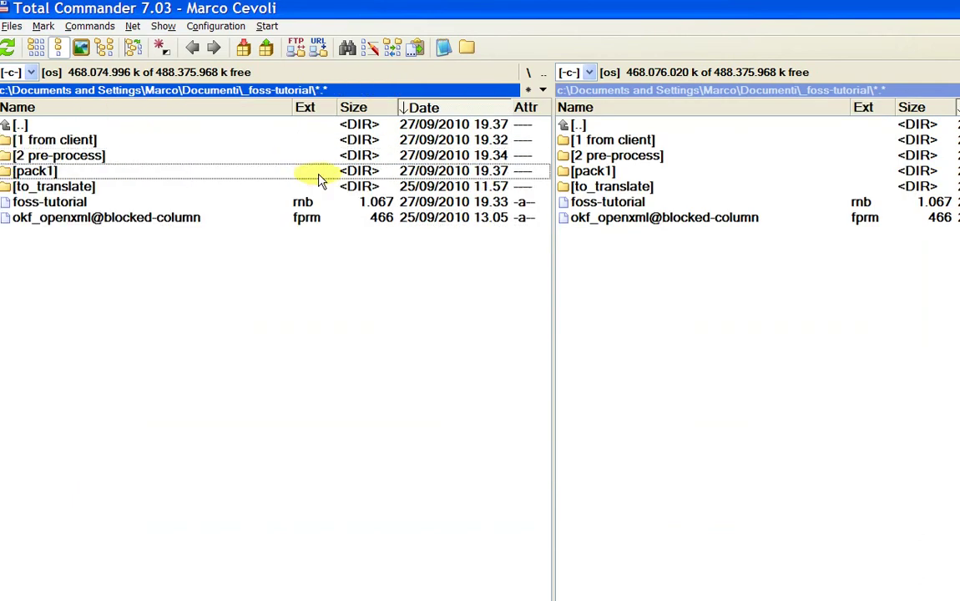
key("Return")
- Examine the subfolders and files of the pack1 package, down to the omegat.project file
key("Down")
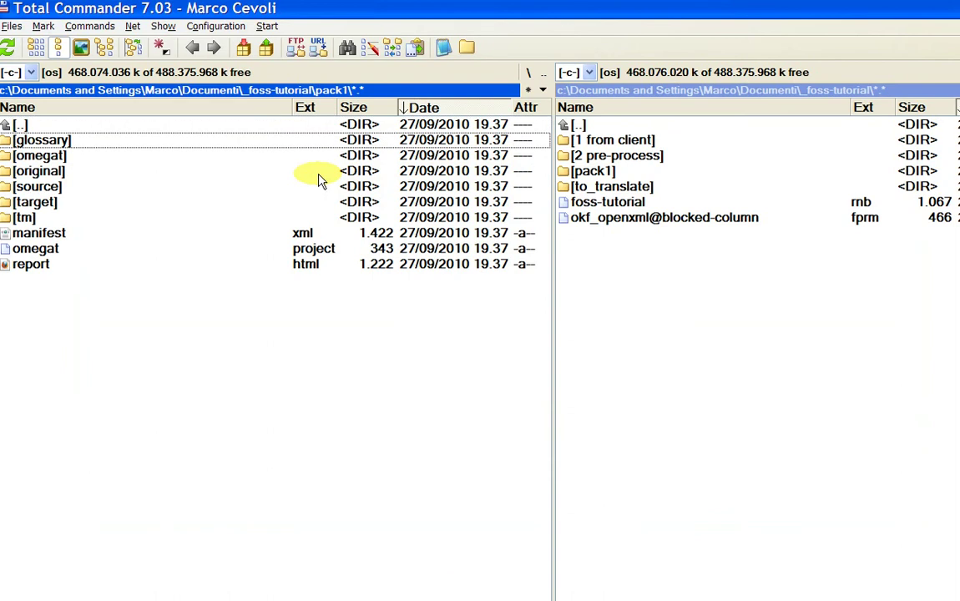
key("Down")
key("Down")
key("Down")
key("Down")
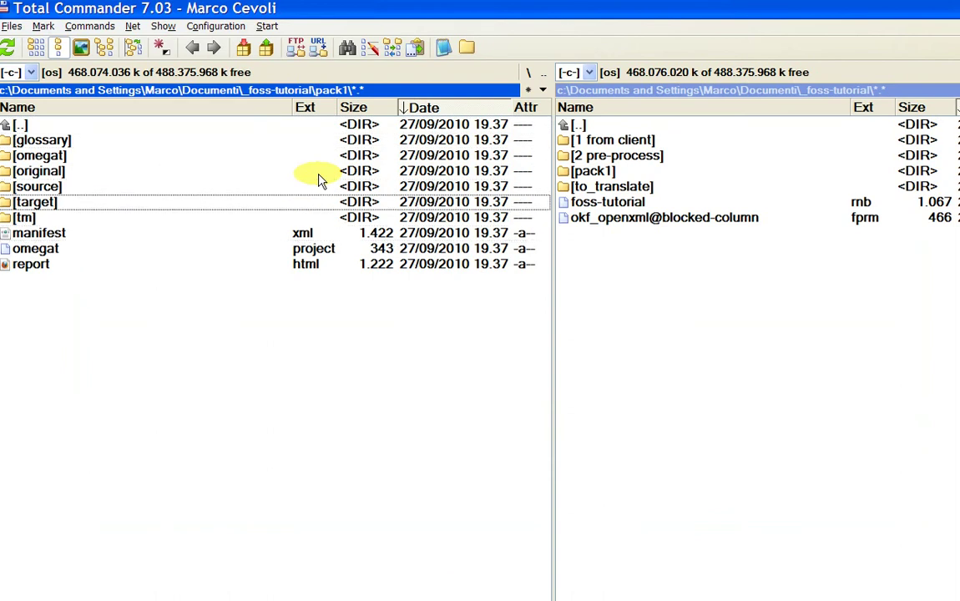
key("Down")
key("Down")
key("Down")
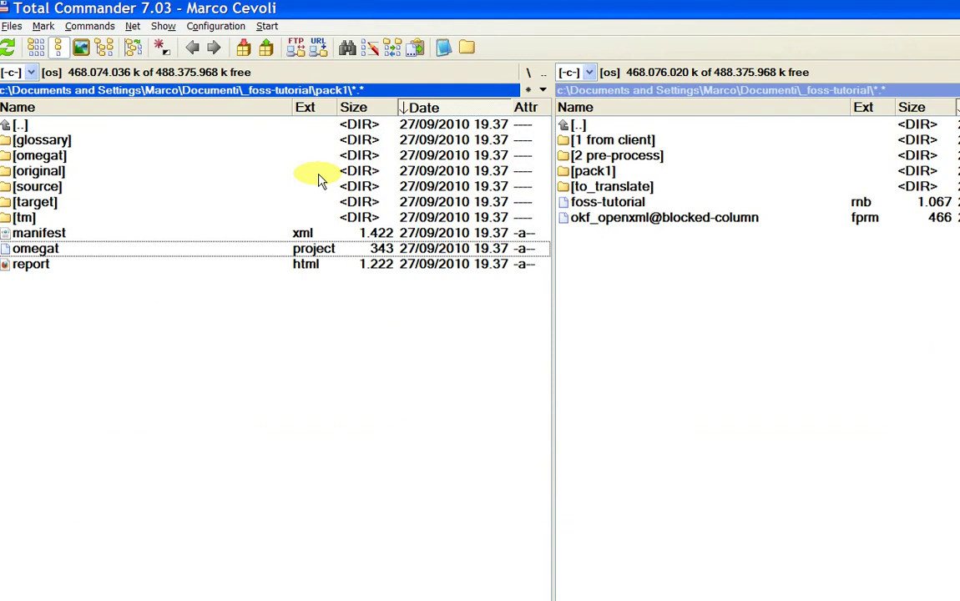
- Open the package's source folder and look through its XLIFF files
key("Up")
key("Up")
key("Up")
key("Up")
key("Return")
key("Down")
key("Down")
key("Up")
key("Up")
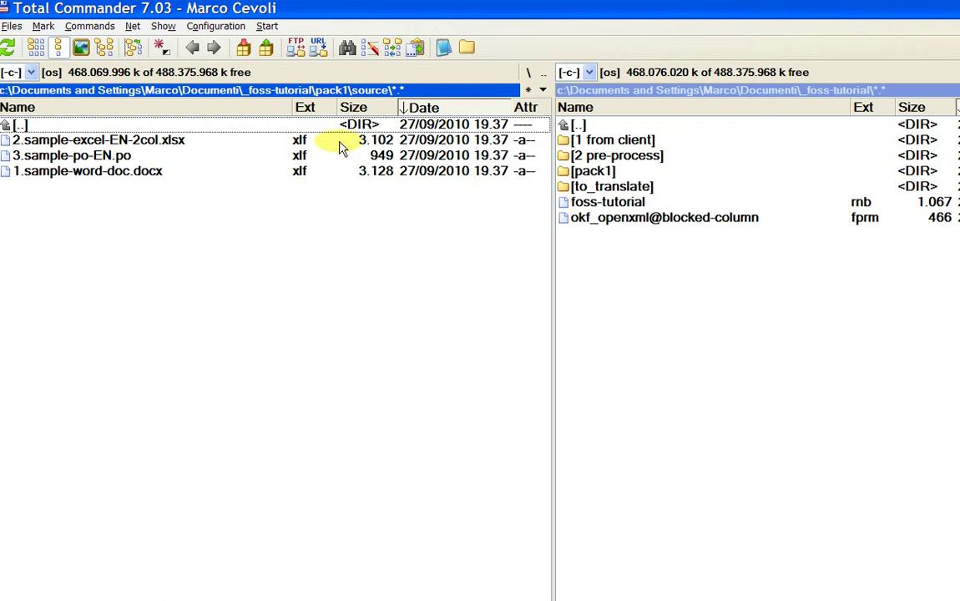
- Leave the source folder and go back up to the pack1 folder
left_click(339, 142)
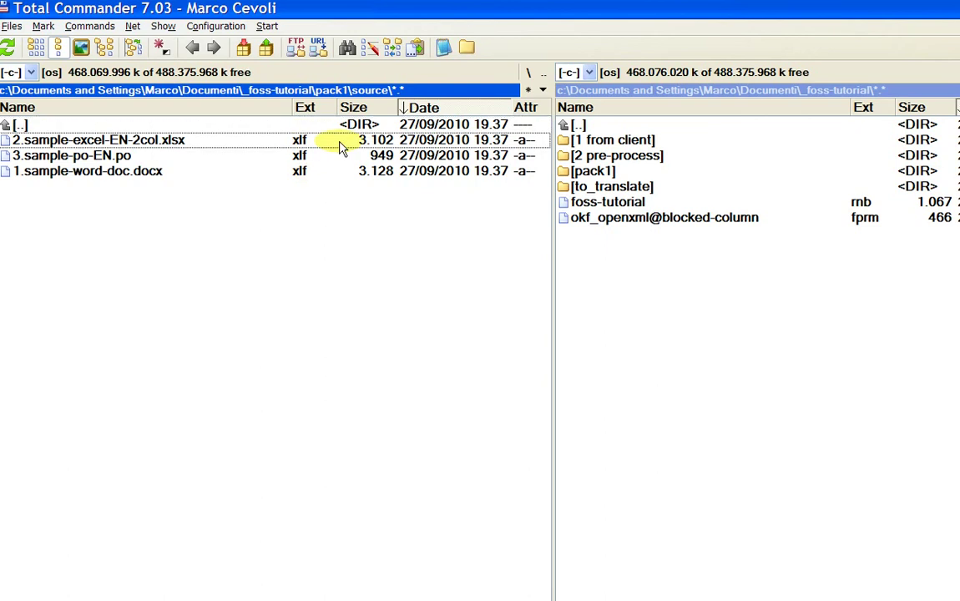
key("Up")
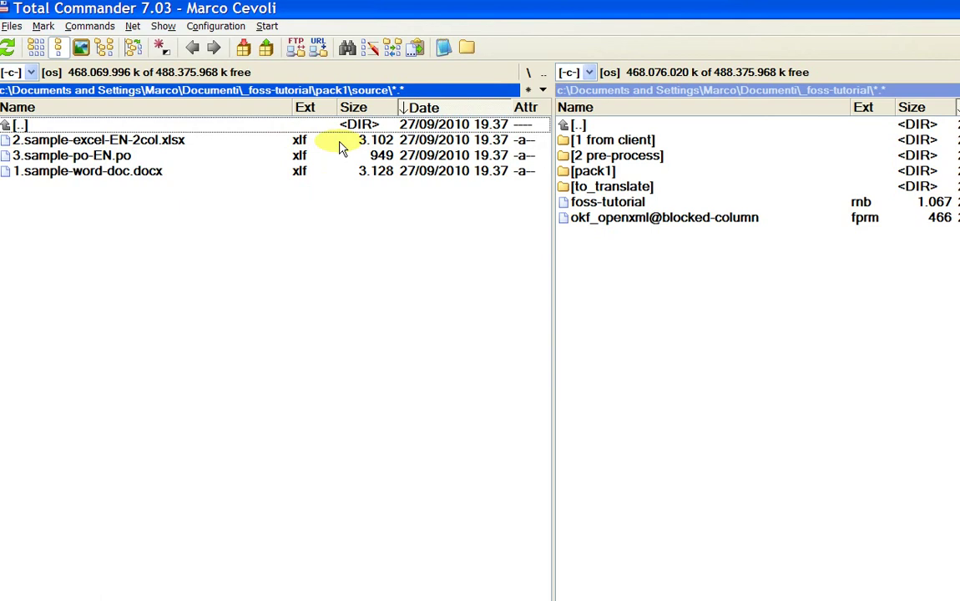
key("Return")
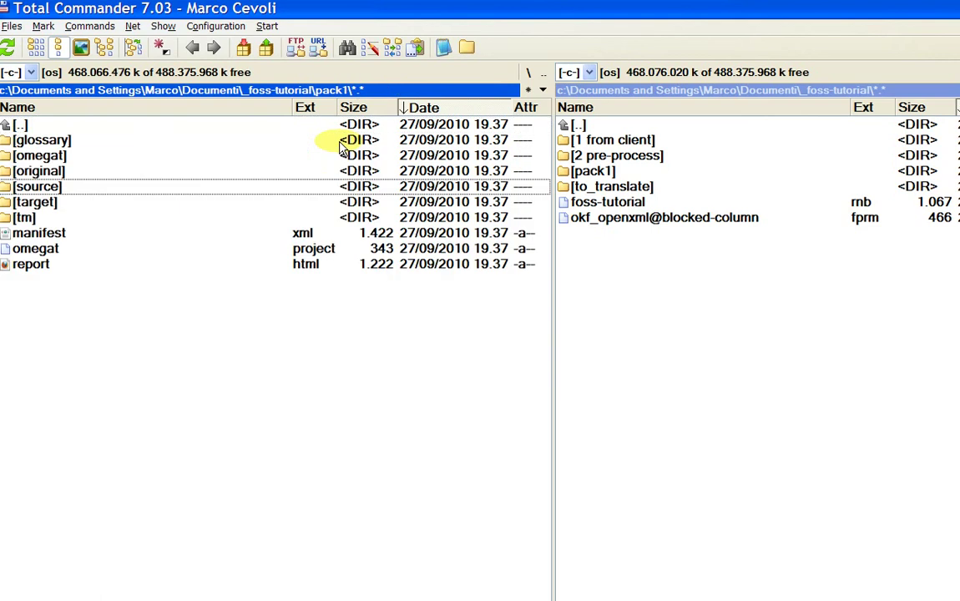
- Switch to OmegaT and open the pack1 project from the _foss-tutorial folder
key("alt+Tab")
key("Tab")
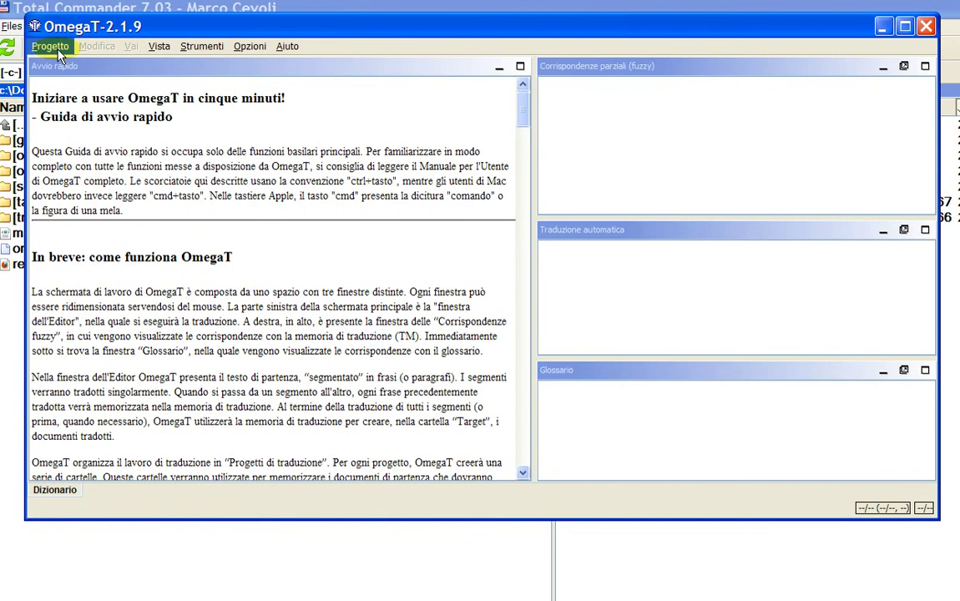
left_click_drag(524, 117, 498, 94)
left_click(57, 51)
left_click(57, 51)
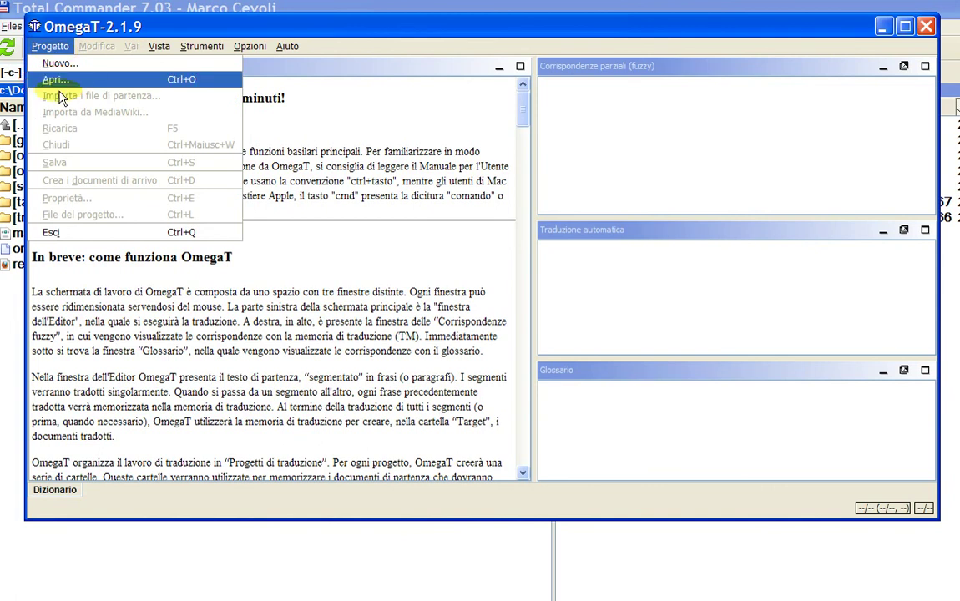
left_click(52, 79)
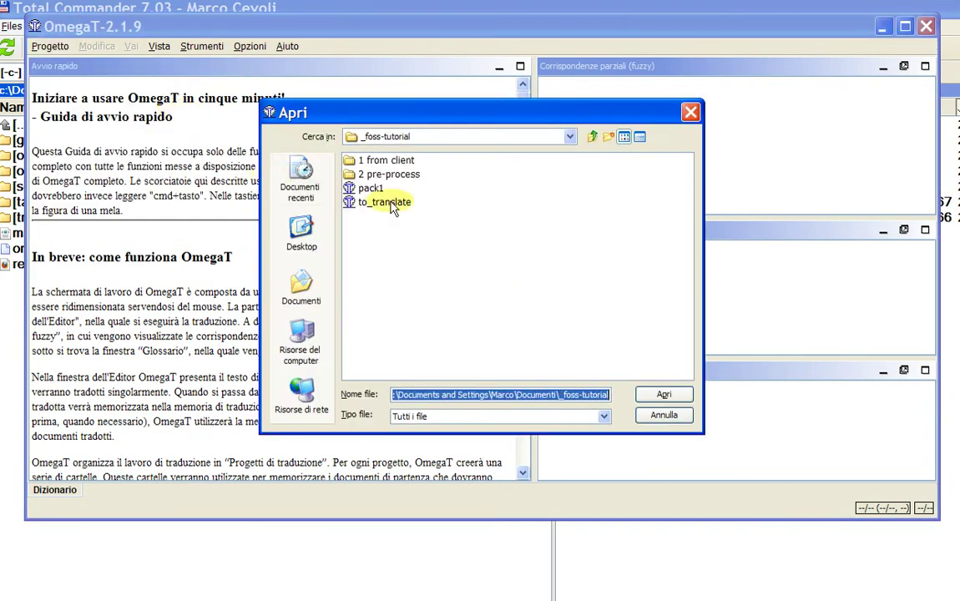
left_click(373, 189)
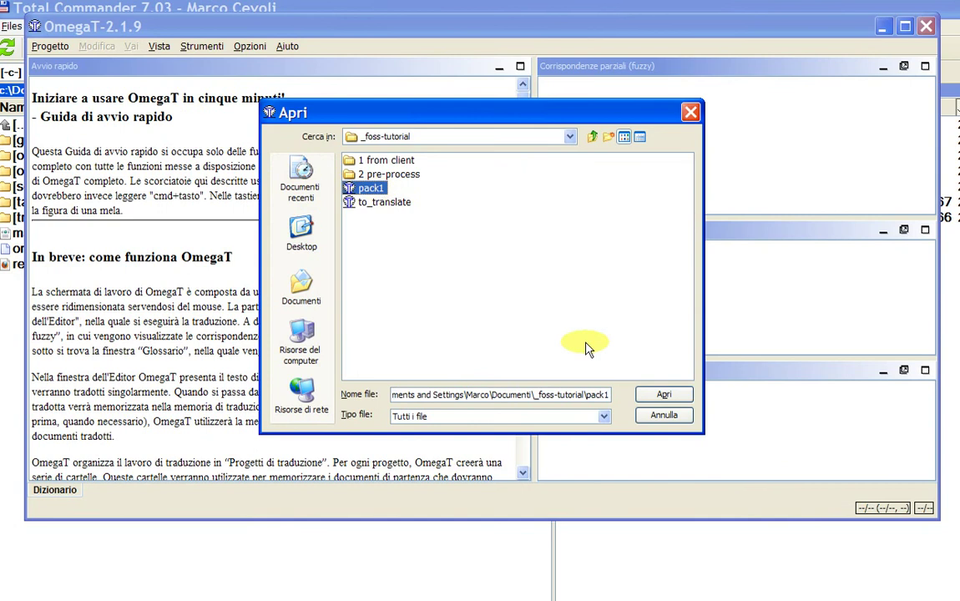
left_click(663, 398)
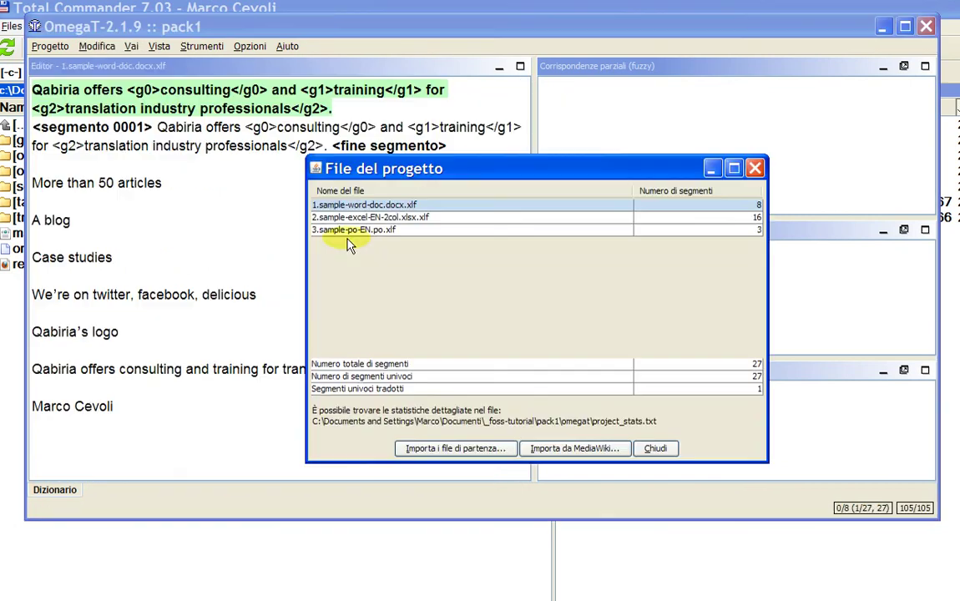
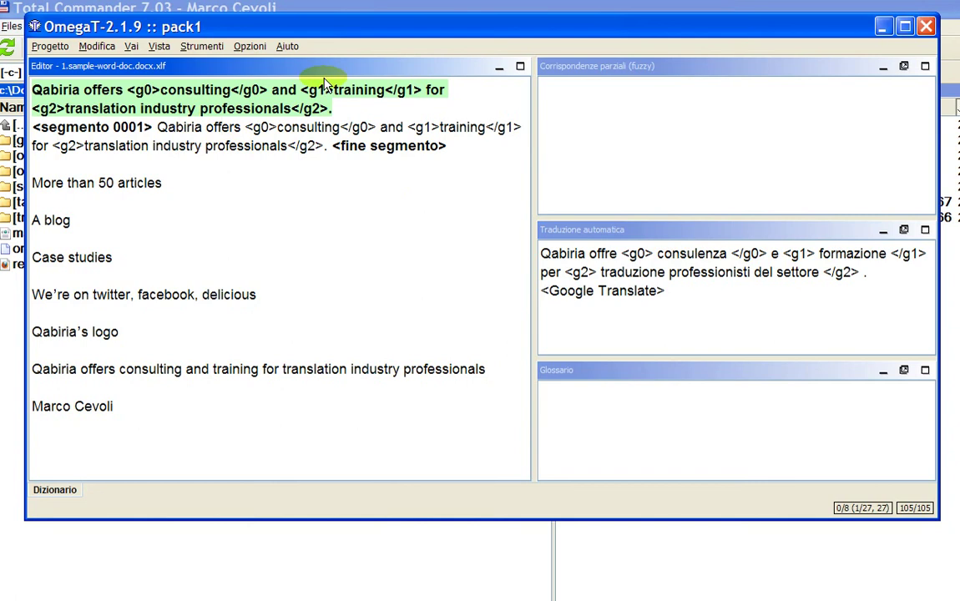
- Check which machine translation service is enabled in the OmegaT options, leaving Google Translate selected
left_click(250, 46)
mouse_move(265, 96)
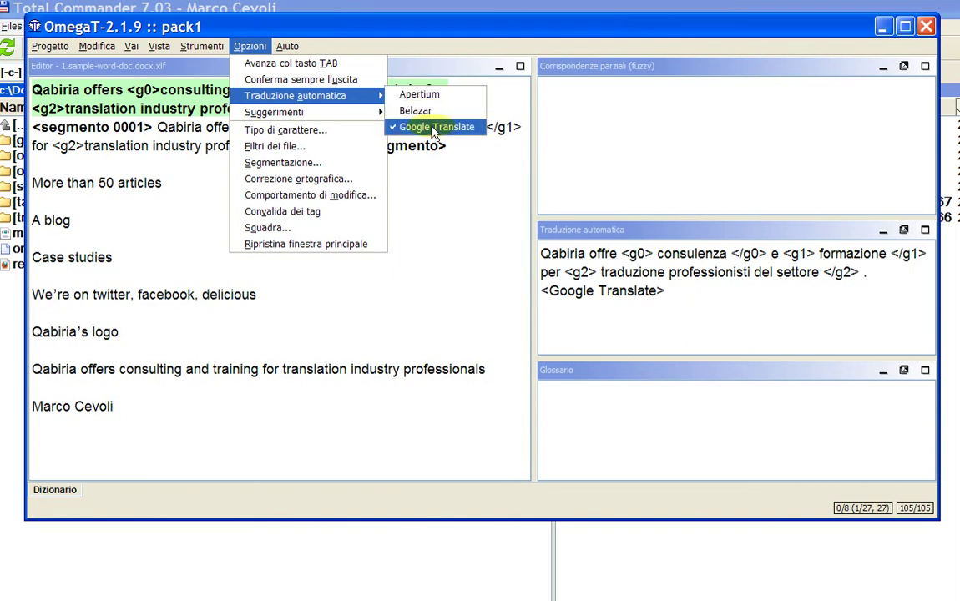
left_click(257, 26)
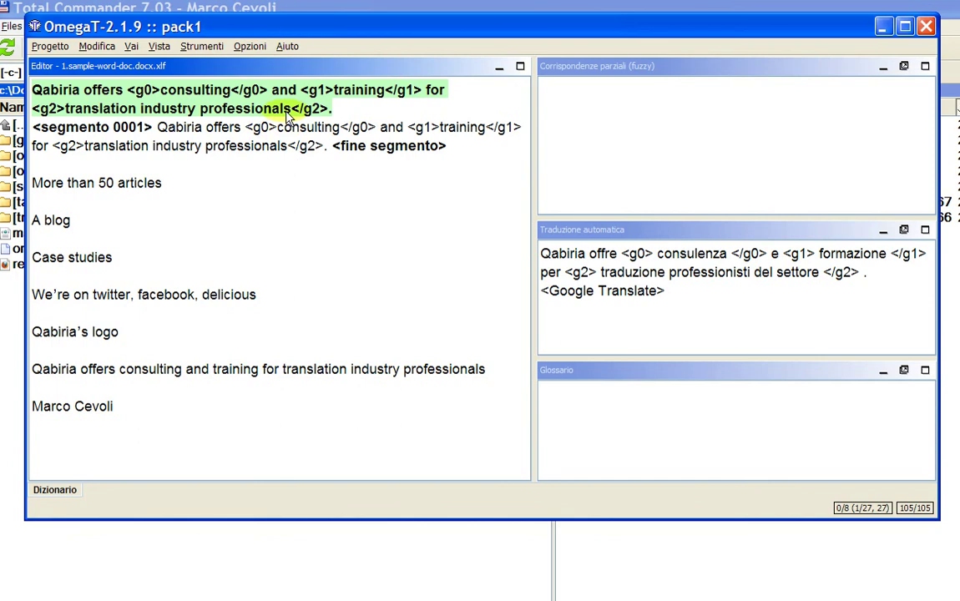
- Replace the text of segment 1 with the machine translation and delete the space before the final period
key("ctrl+m")
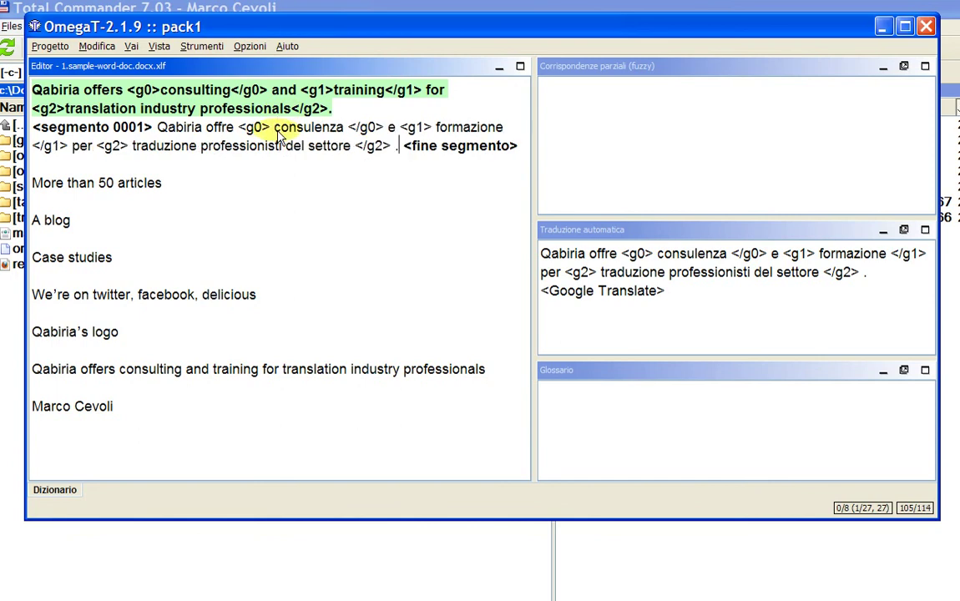
key("Left")
key("BackSpace")
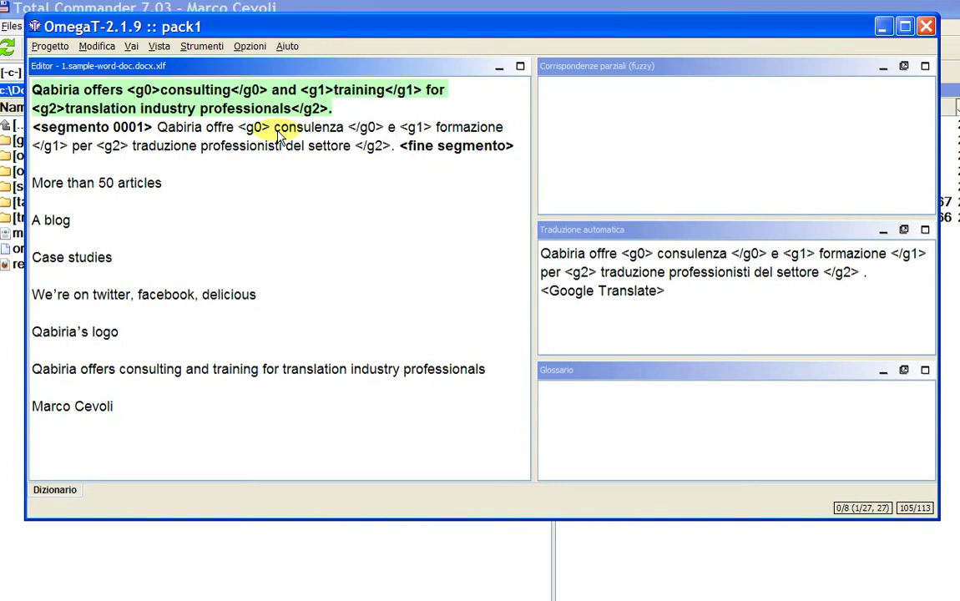
- Replace the word "traduzione" after the <g2> tag in segment 1 with "i"
key("Up")
key("Home")
key("Down")
key("ctrl+Left")
key("ctrl+Left")
key("ctrl+shift+Right")
type("i")
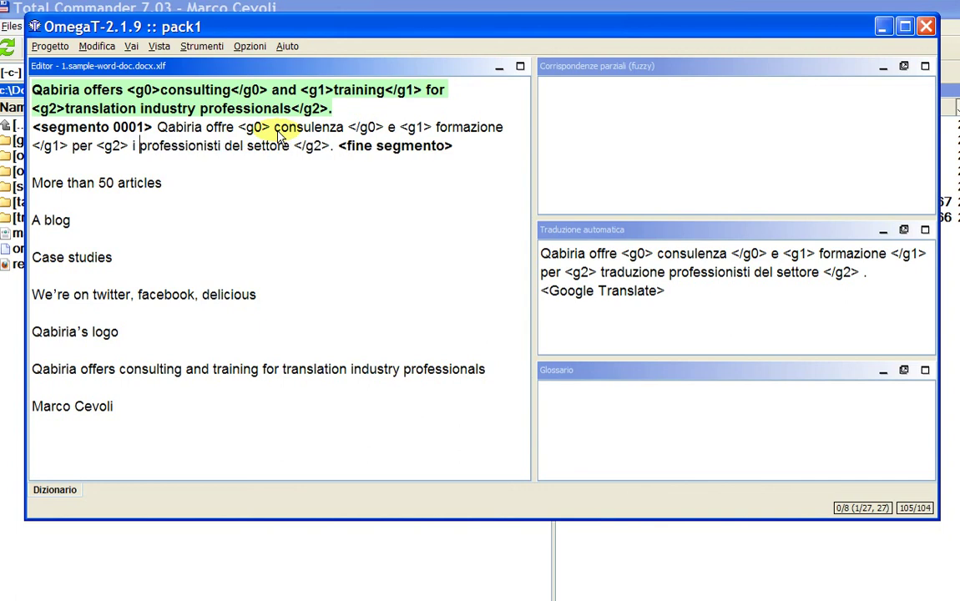
- Add "della traduzione" after "settore" in segment 1 and confirm the segment
key("ctrl+Right")
key("ctrl+Right")
key("ctrl+Right")
type("della ")
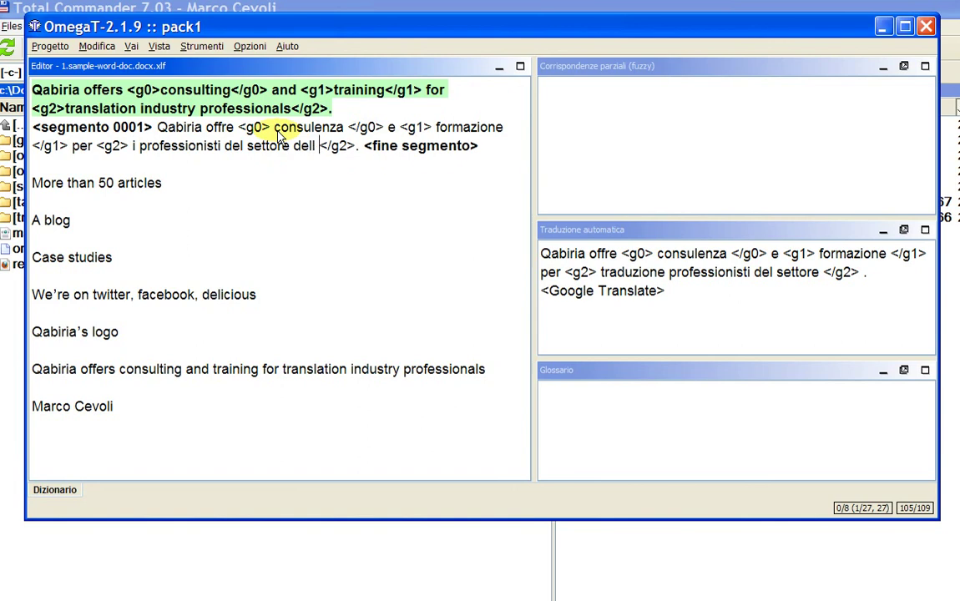
type("traduzione")
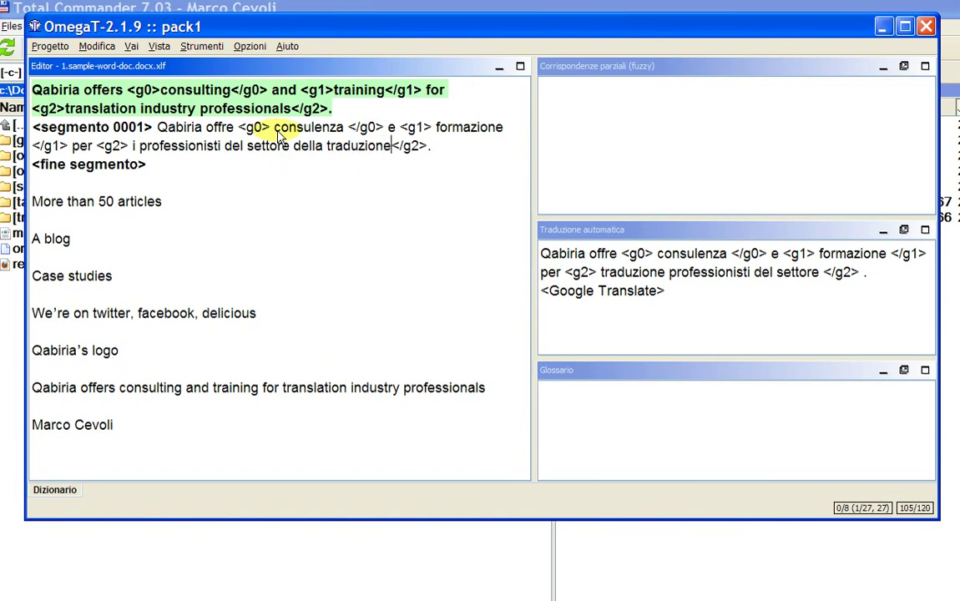
key("Return")
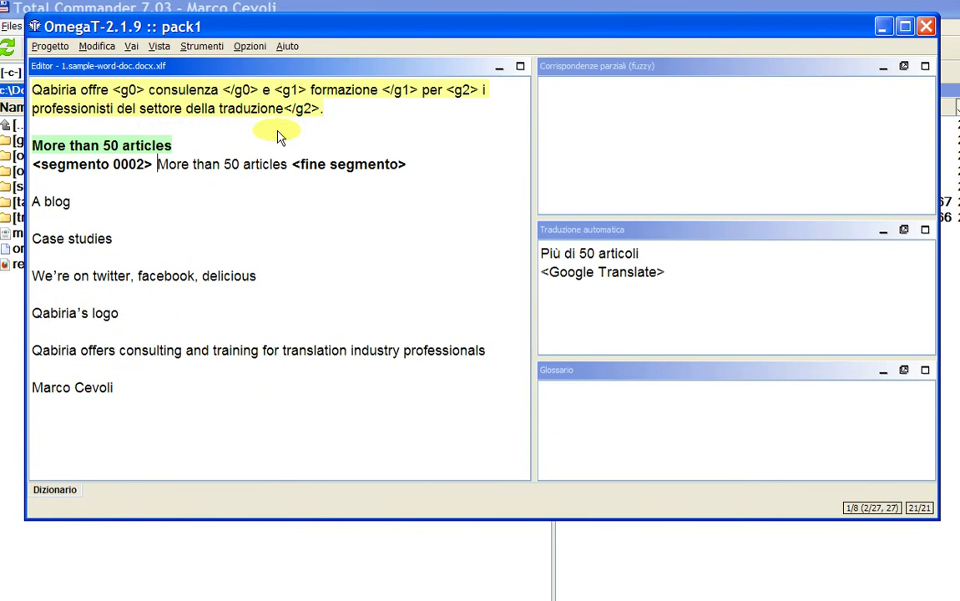
- Translate segments 2 and 3 with the suggested machine translations "Più di 50 articoli" and "Un blog"
key("ctrl+m")
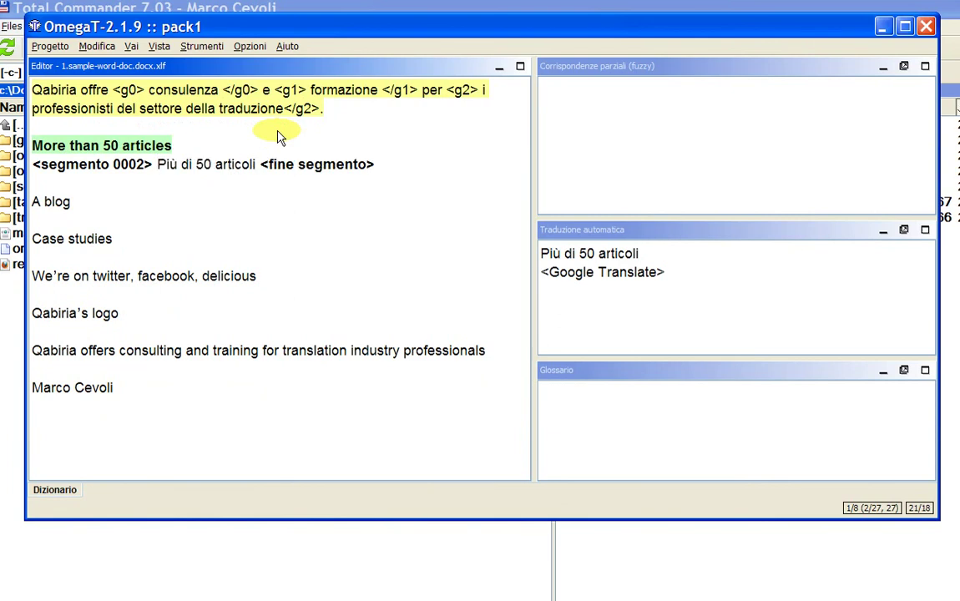
key("Return")
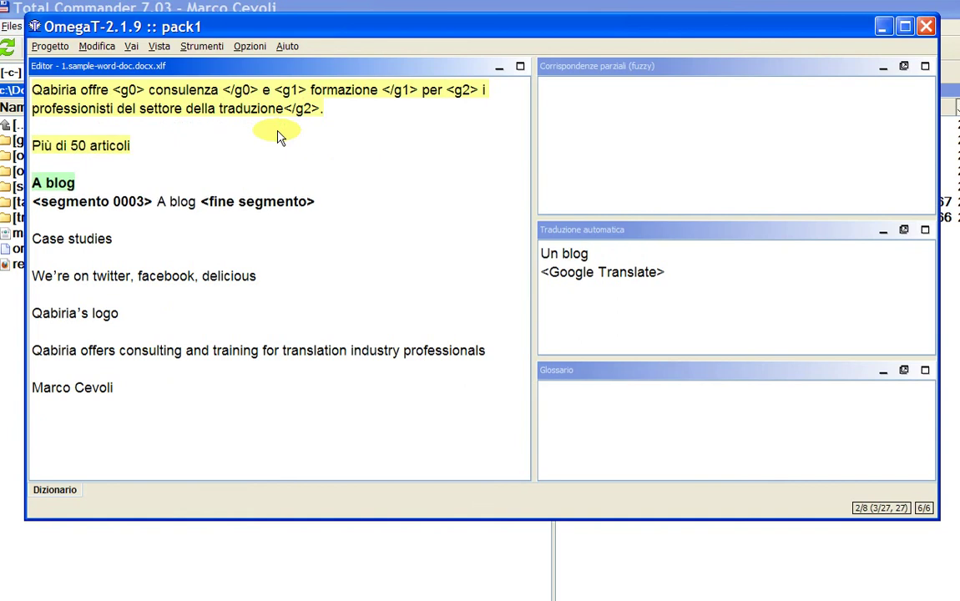
key("ctrl+m")
key("Return")
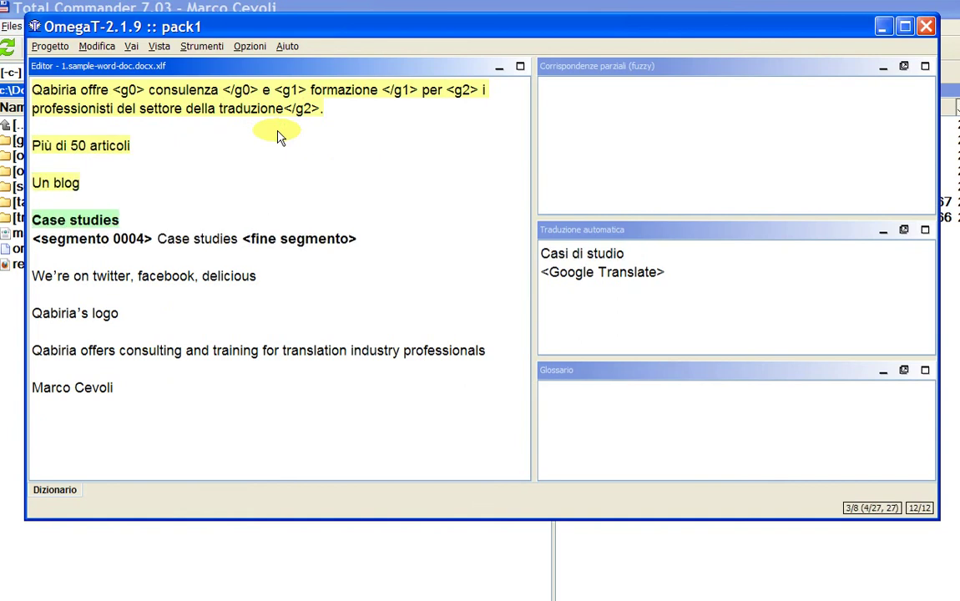
- Edit the "Case studies" segment to read "Case study" and confirm it
key("End")
key("BackSpace")
key("BackSpace")
key("BackSpace")
type("y")
key("Return")
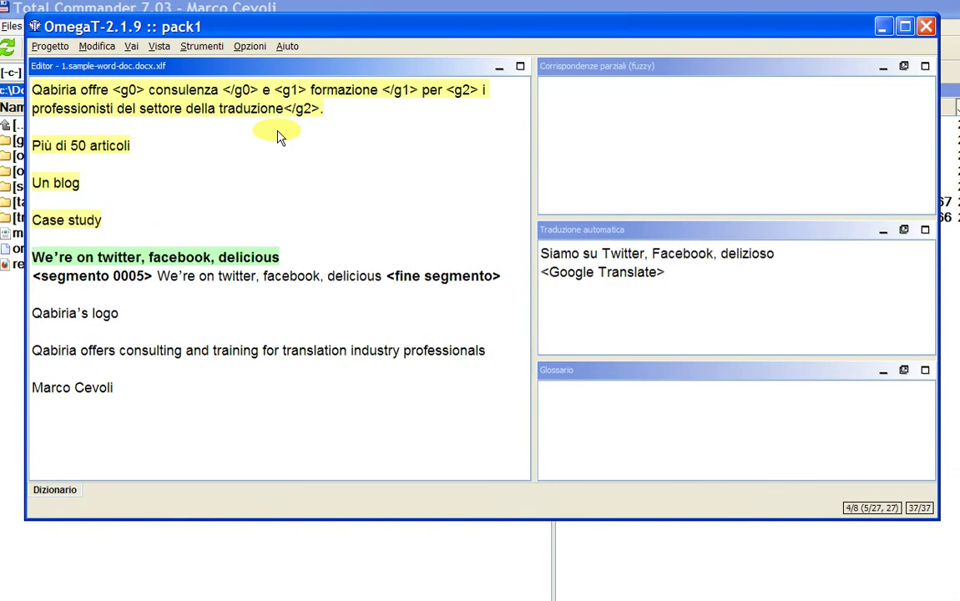
- Translate segment 5 as "Siamo su twitter, facebook, delicious" and the remaining segments through to the last one, "File non trovato."
key("ctrl+m")
key("ctrl+Left")
key("ctrl+Left")
key("ctrl+Left")
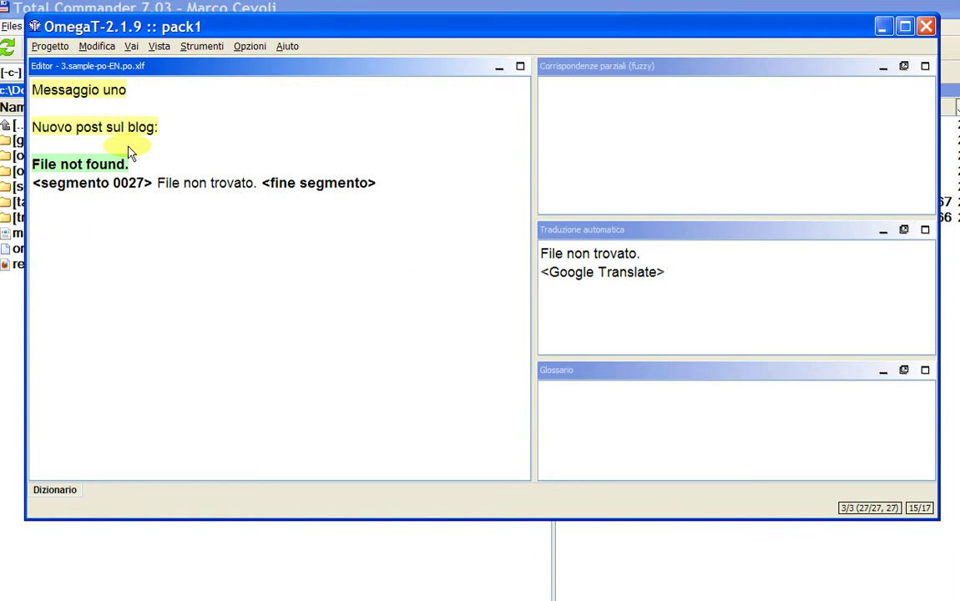
key("Return")
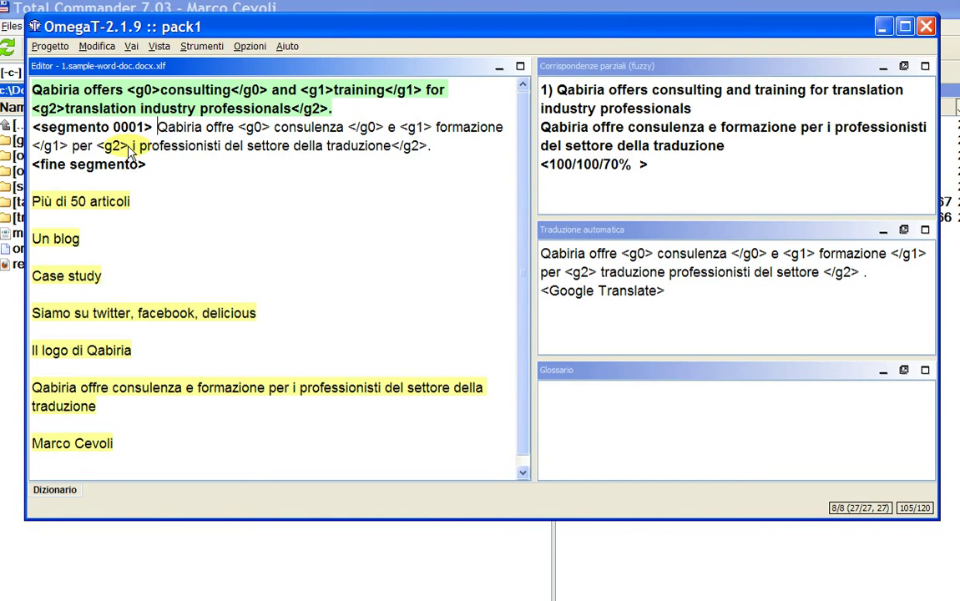
- Launch ApSIC Xbench and start a new project
key("alt+space")
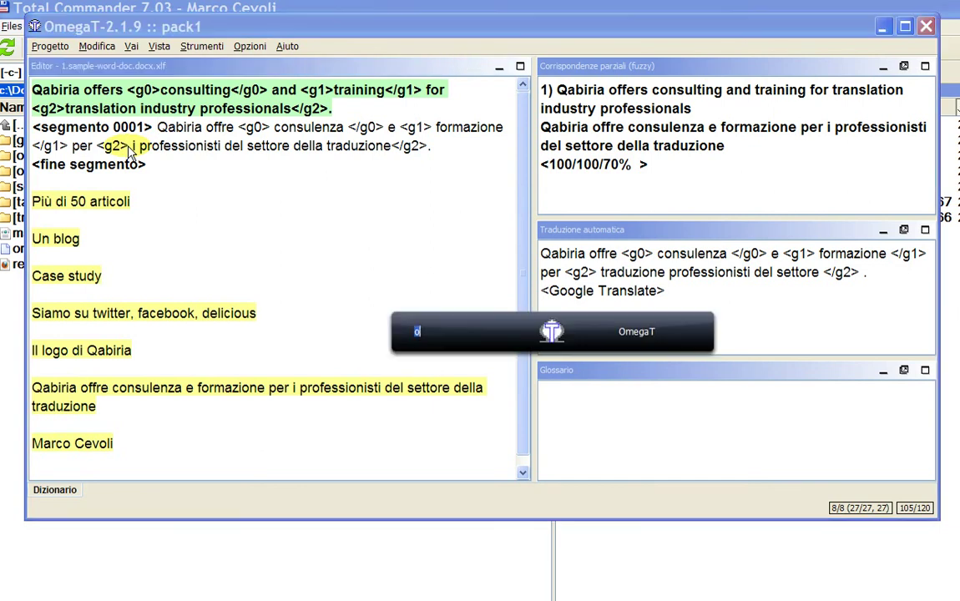
type("x")
key("Return")
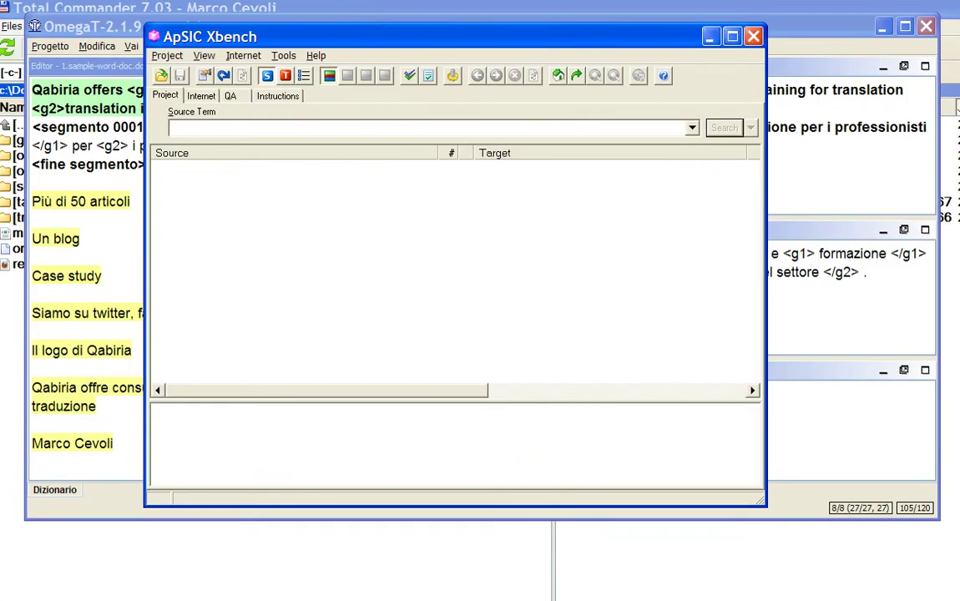
left_click(167, 55)
left_click(171, 72)
- Select the TMX memory project_save.tmx from the pack1\omegat folder as the file to add to the project
left_click(340, 442)
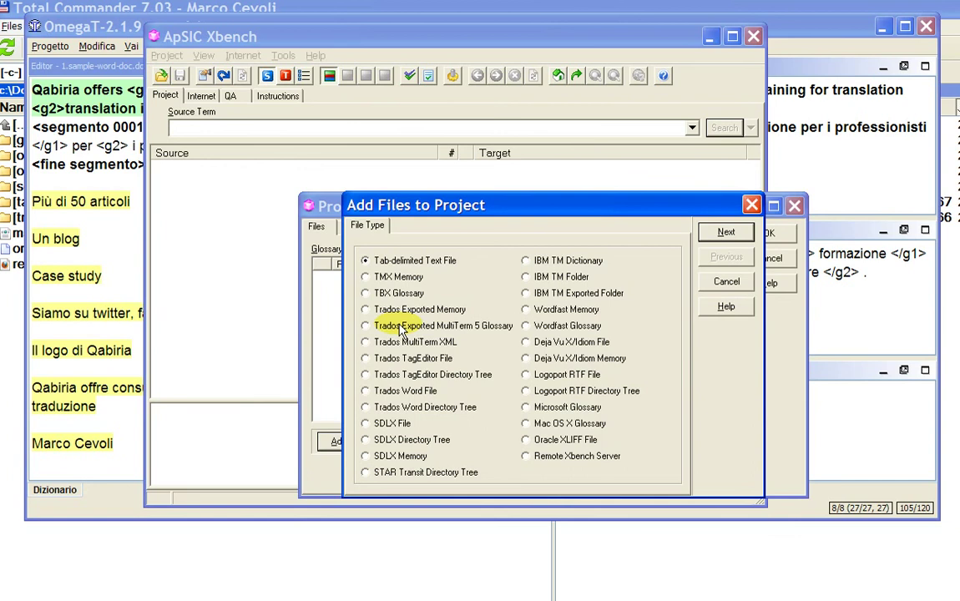
left_click(396, 278)
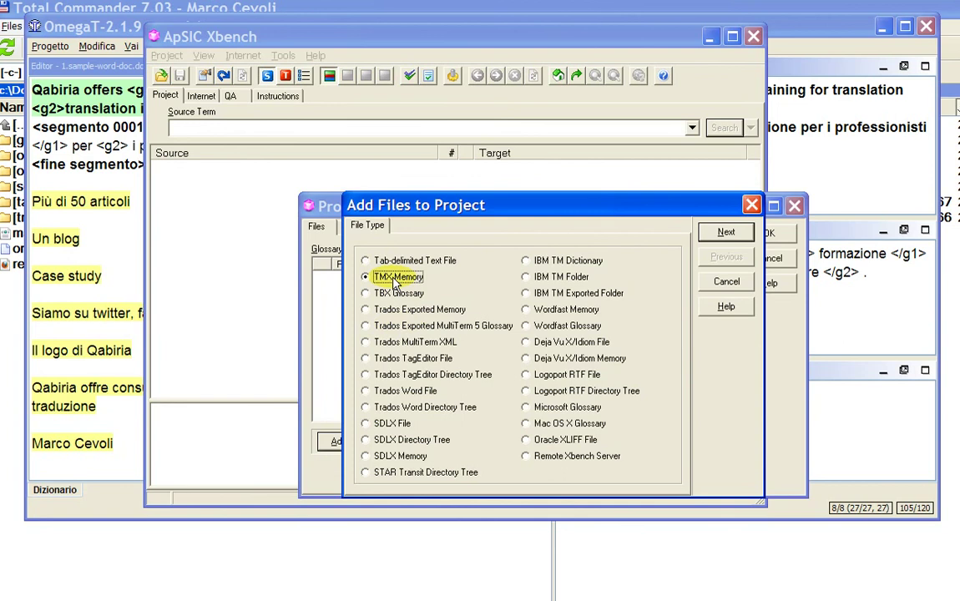
left_click(726, 232)
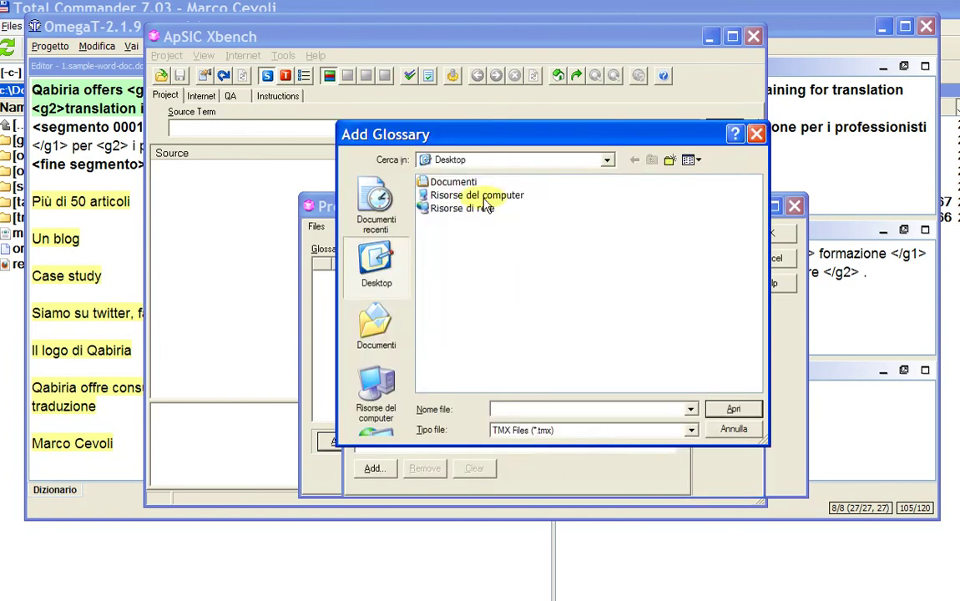
double_click(430, 181)
double_click(435, 182)
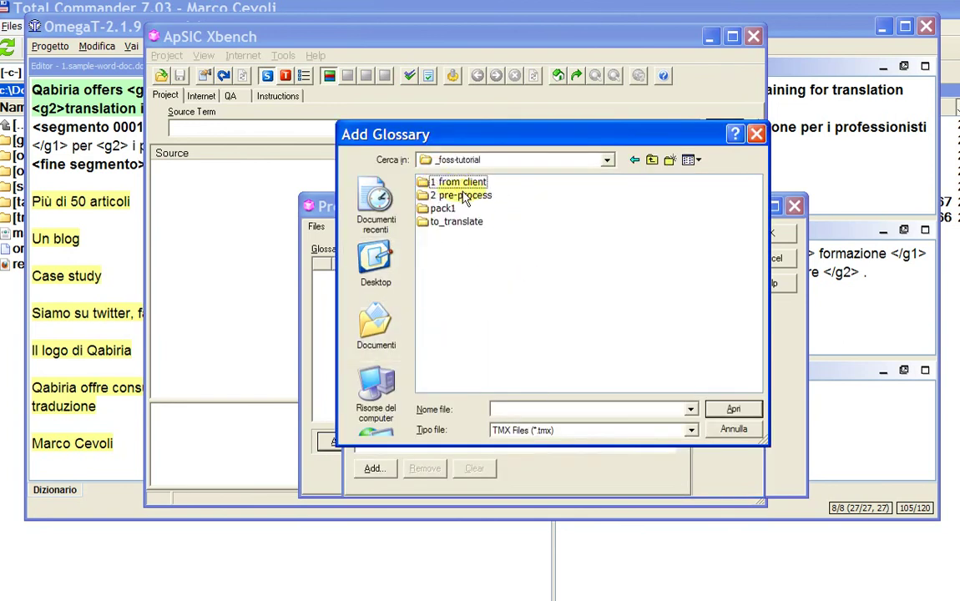
double_click(442, 208)
double_click(457, 210)
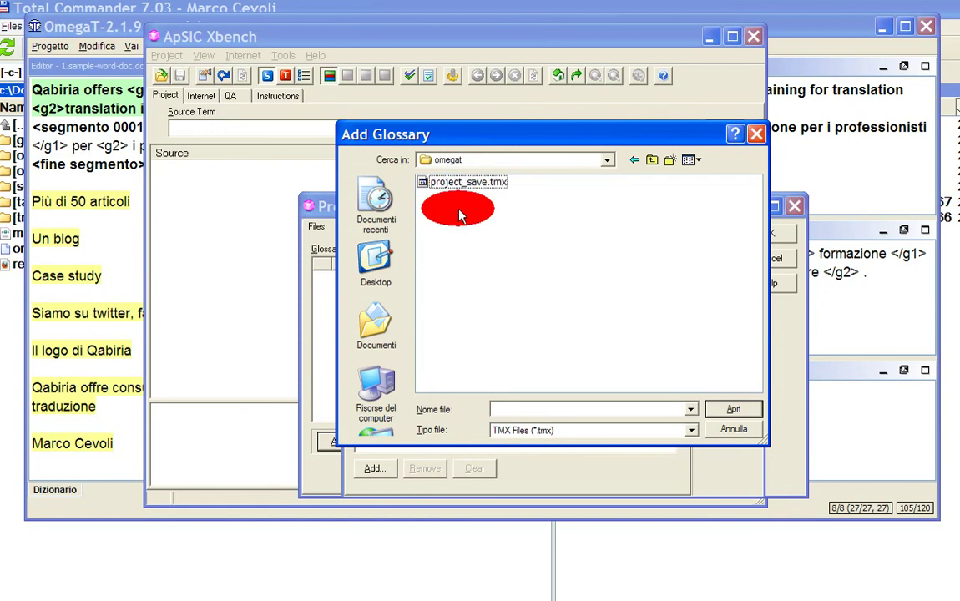
left_click(467, 182)
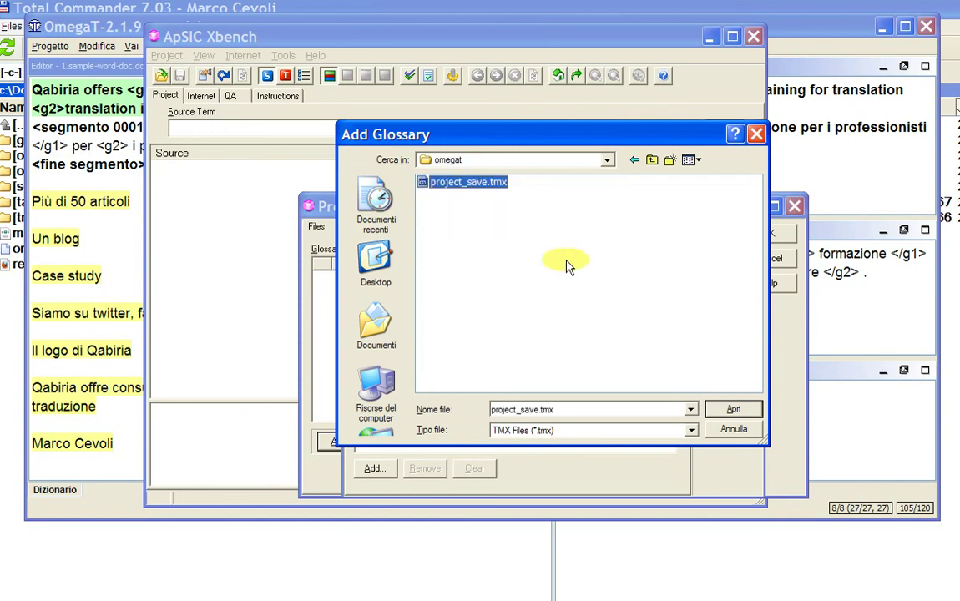
left_click(732, 409)
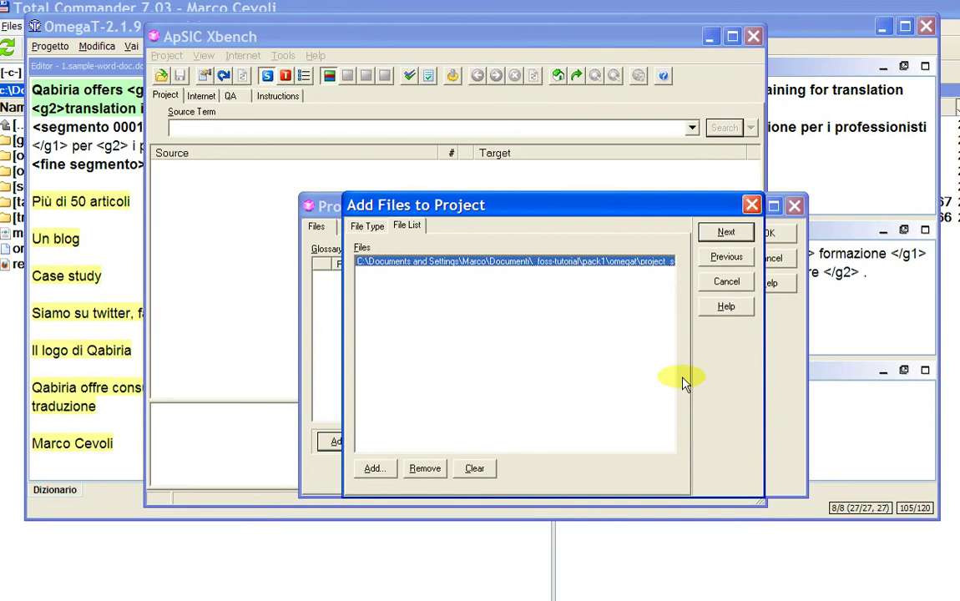
- Mark the TMX memory as an ongoing translation and add it to the project's file list
left_click(726, 235)
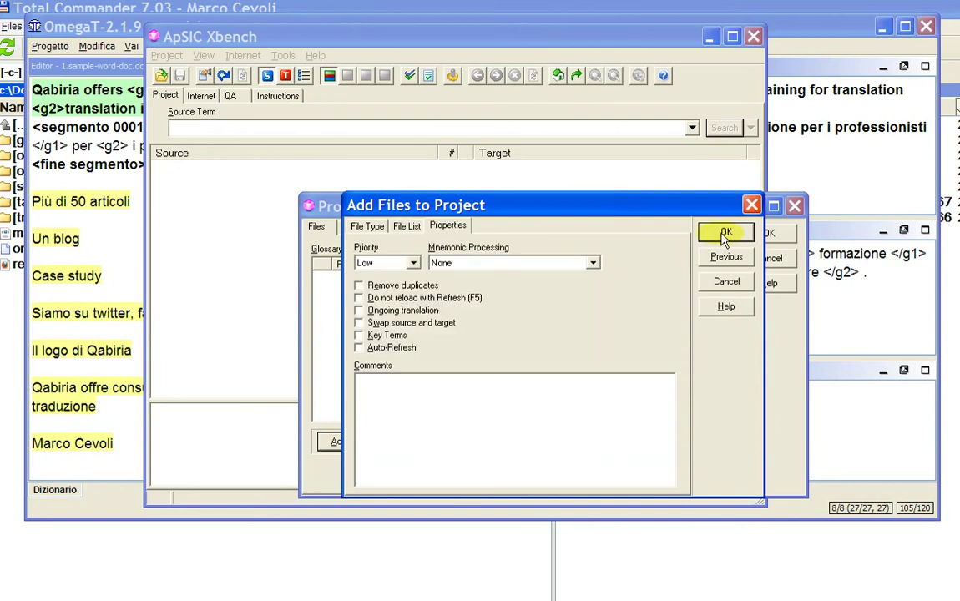
left_click(380, 310)
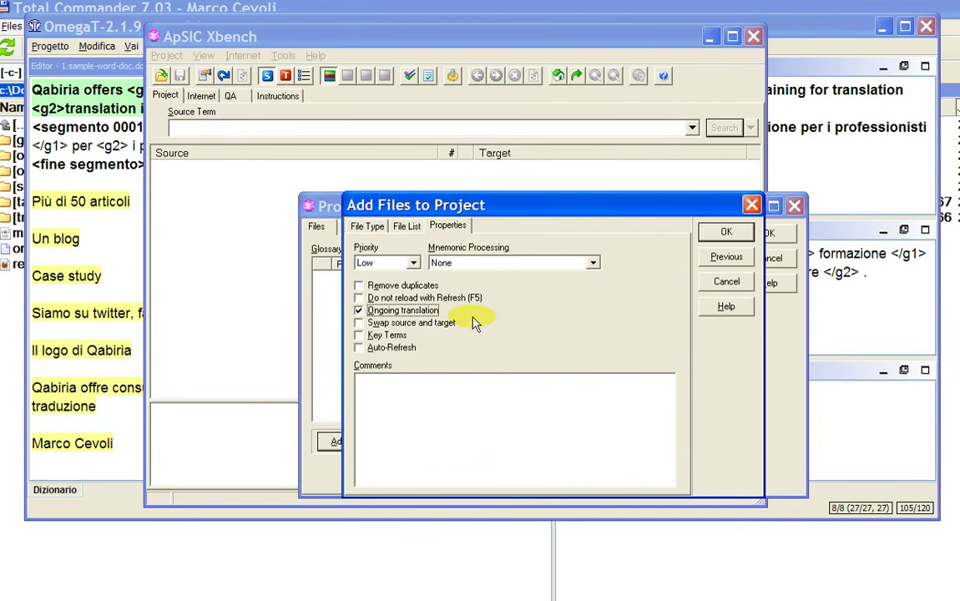
left_click(724, 233)
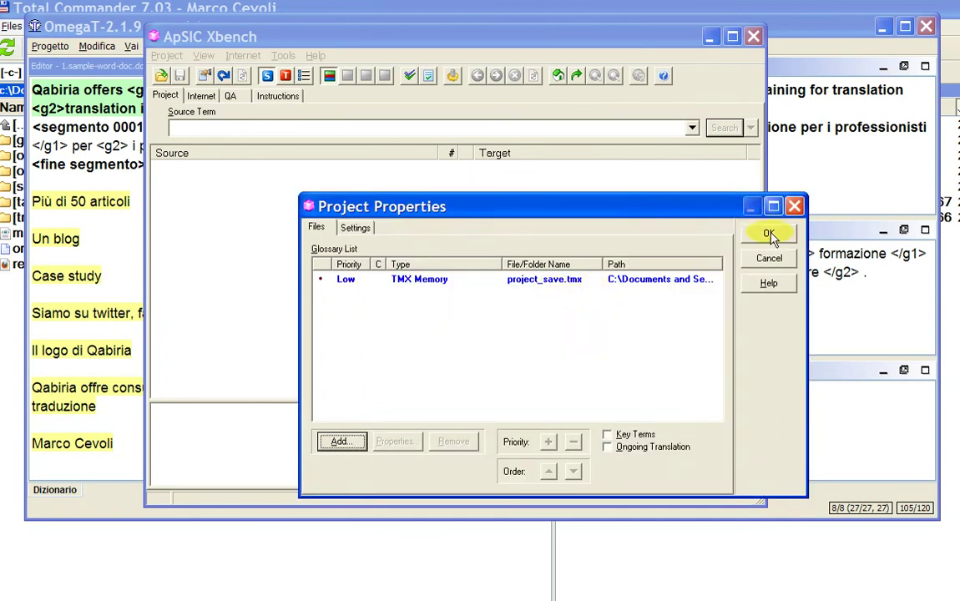
- Confirm the Xbench project files, add the Target same as Source check to the Basic QA checks, and check the ongoing translation
left_click(769, 235)
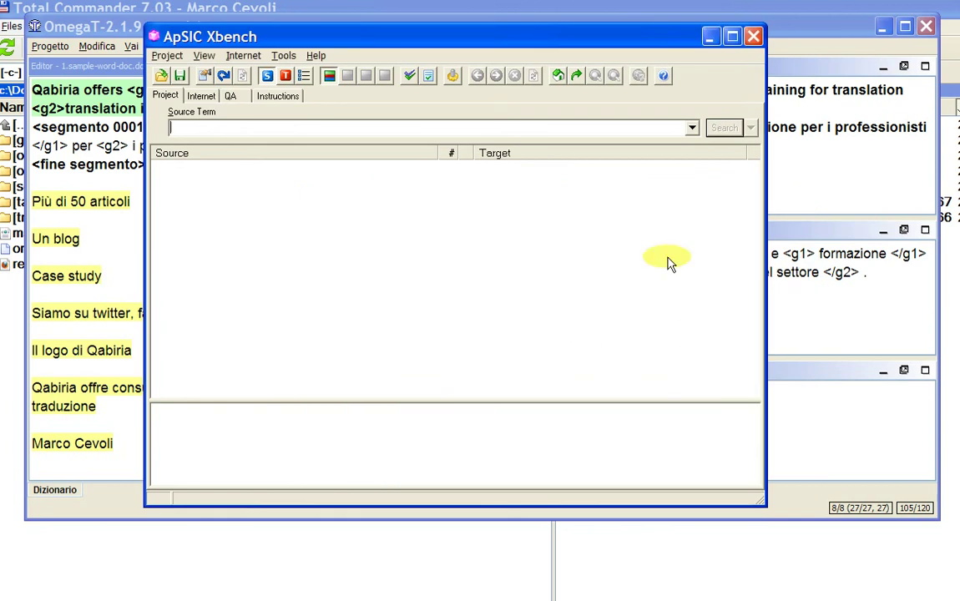
left_click(232, 96)
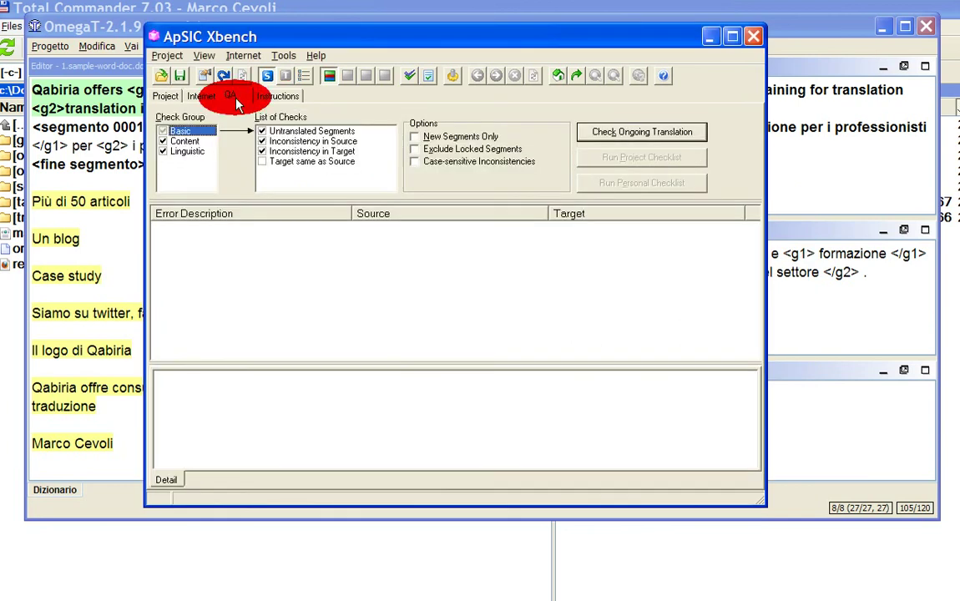
left_click(264, 164)
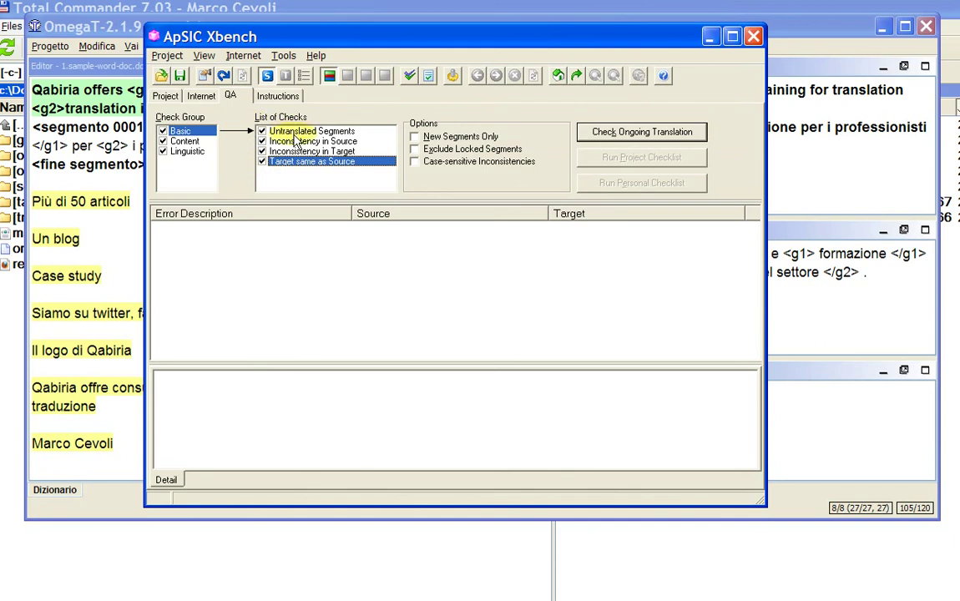
left_click(665, 135)
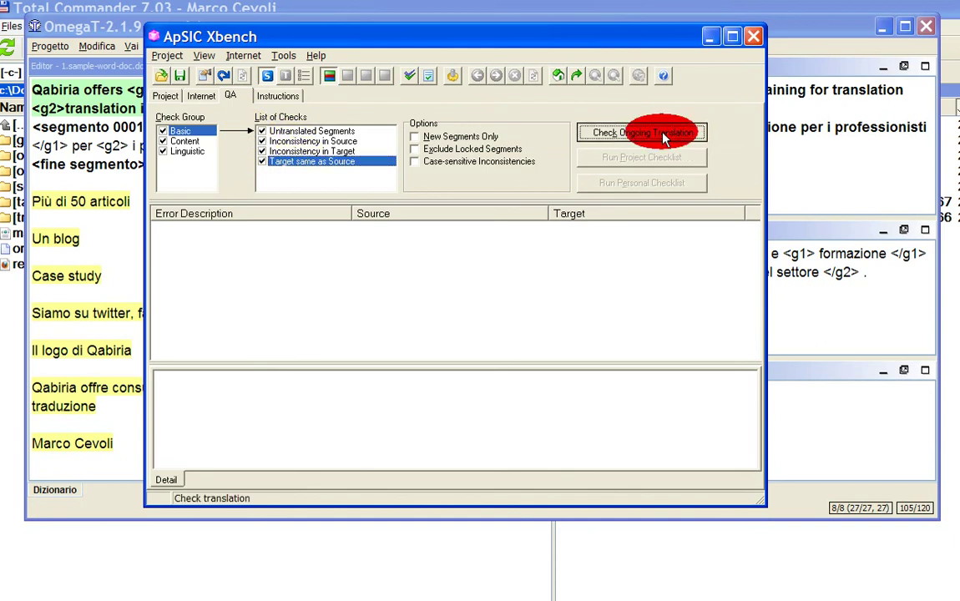
left_click(553, 393)
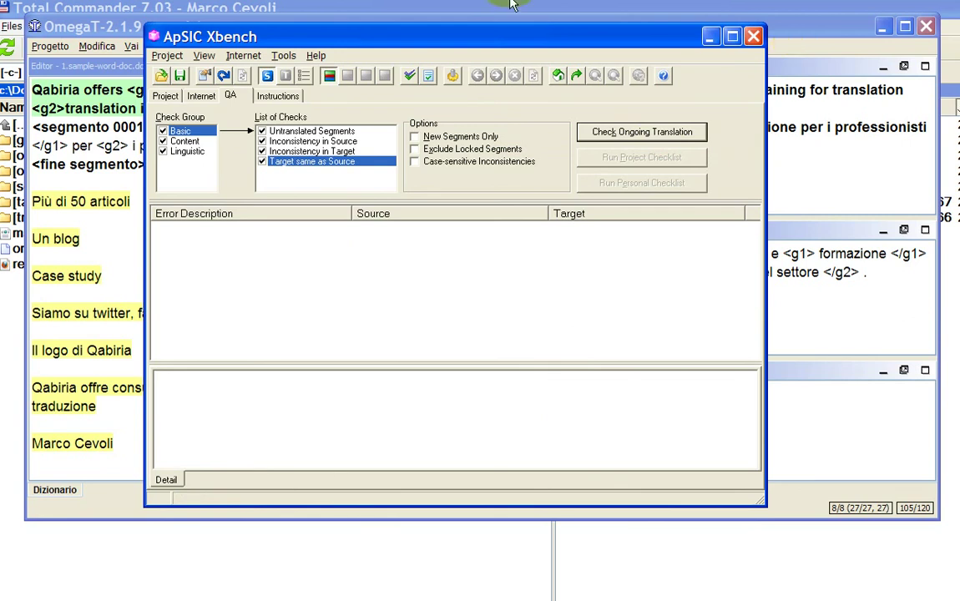
- Switch to OmegaT and save the pack1 project
left_click(105, 27)
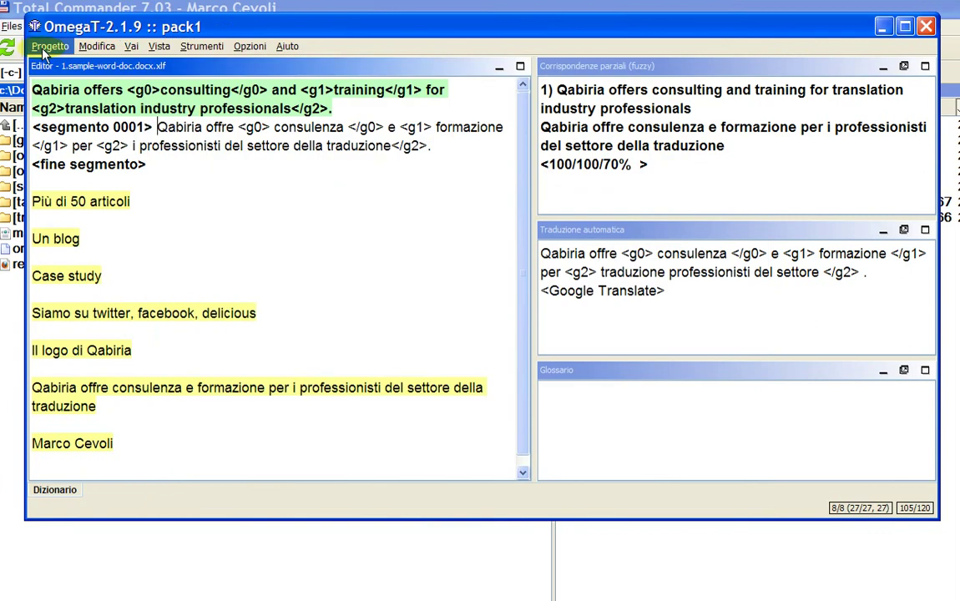
left_click(39, 45)
left_click(56, 162)
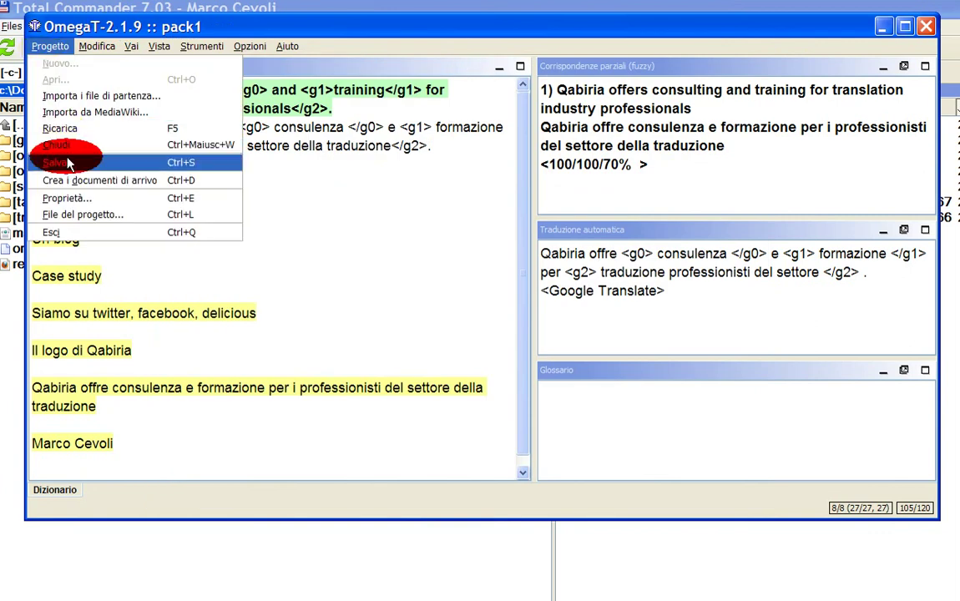
- Return to Xbench, refresh the loaded TMX memory, and rerun the check on the ongoing translation
key("alt+Tab")
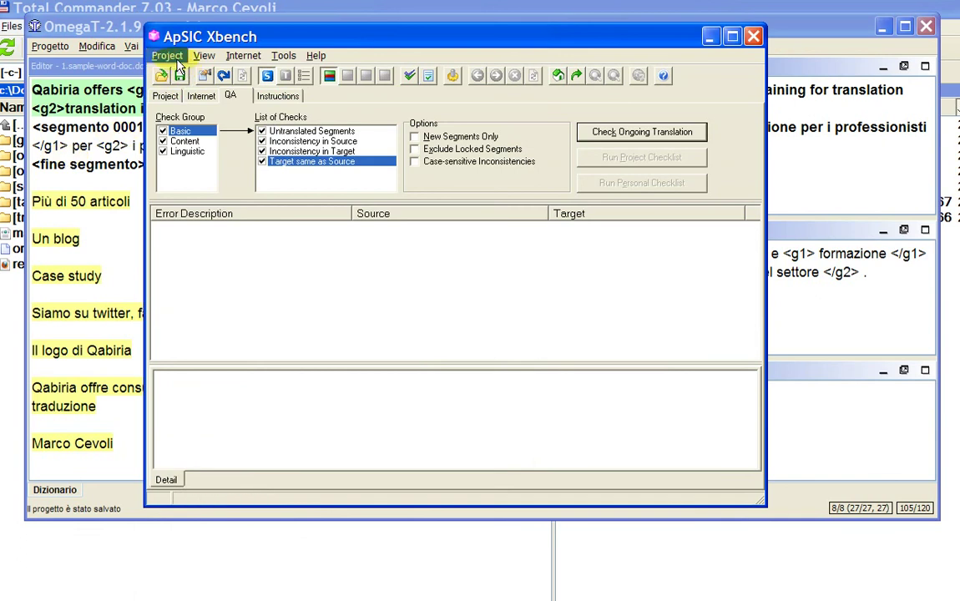
left_click(224, 77)
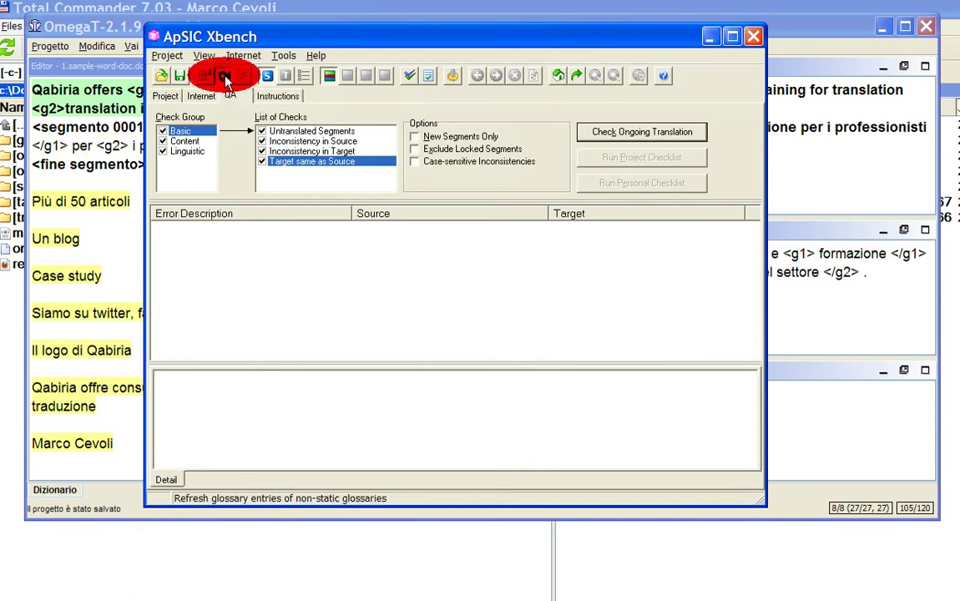
left_click(622, 133)
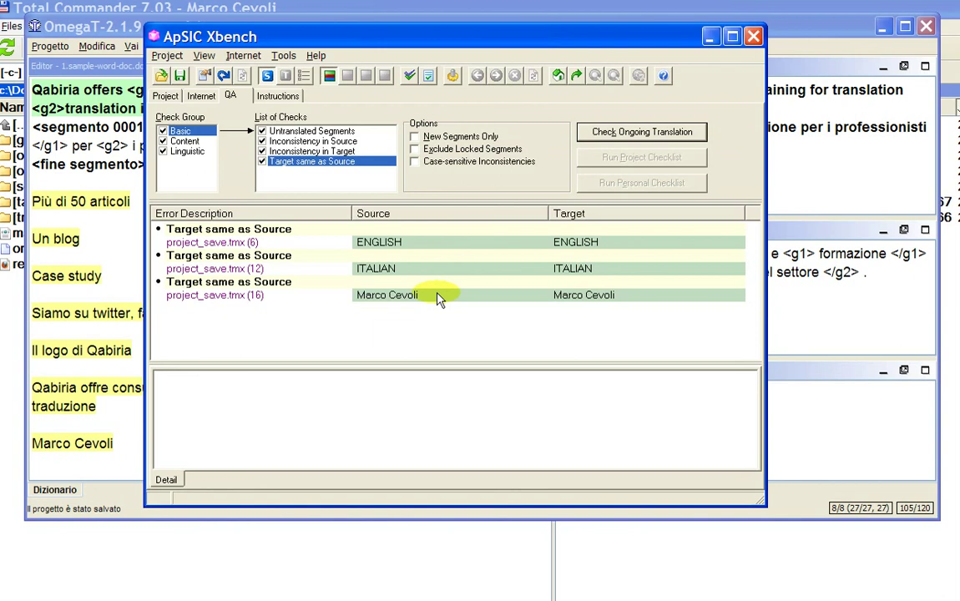
- In OmegaT, insert an extra space before "i professionisti" in the translation of segment 1 and save the project
left_click(97, 32)
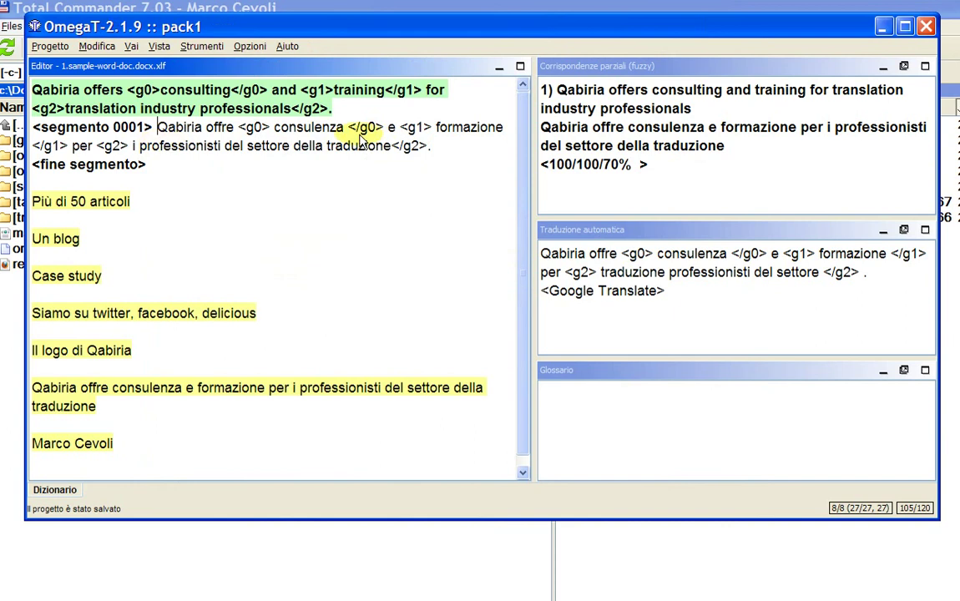
double_click(178, 130)
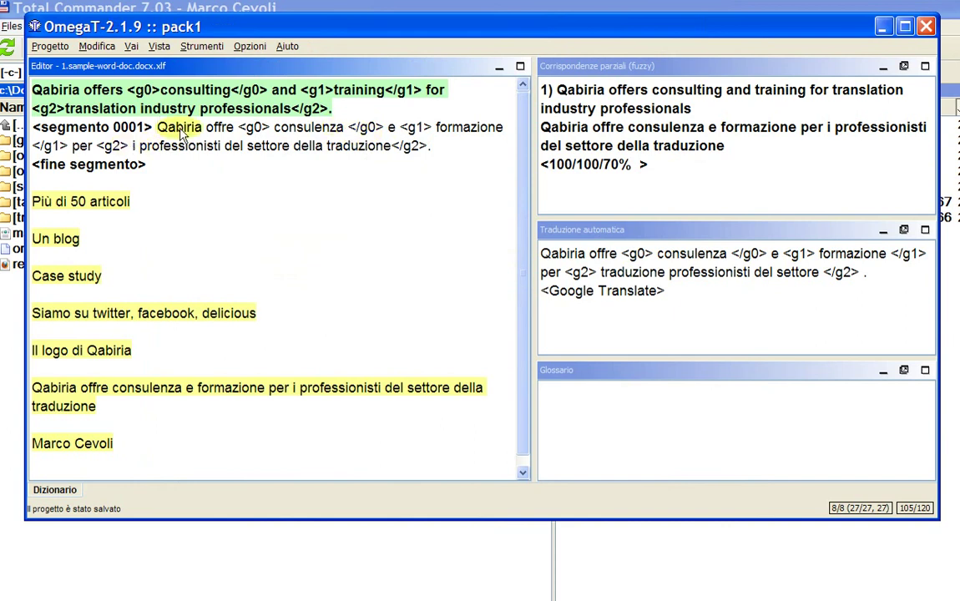
key("BackSpace")
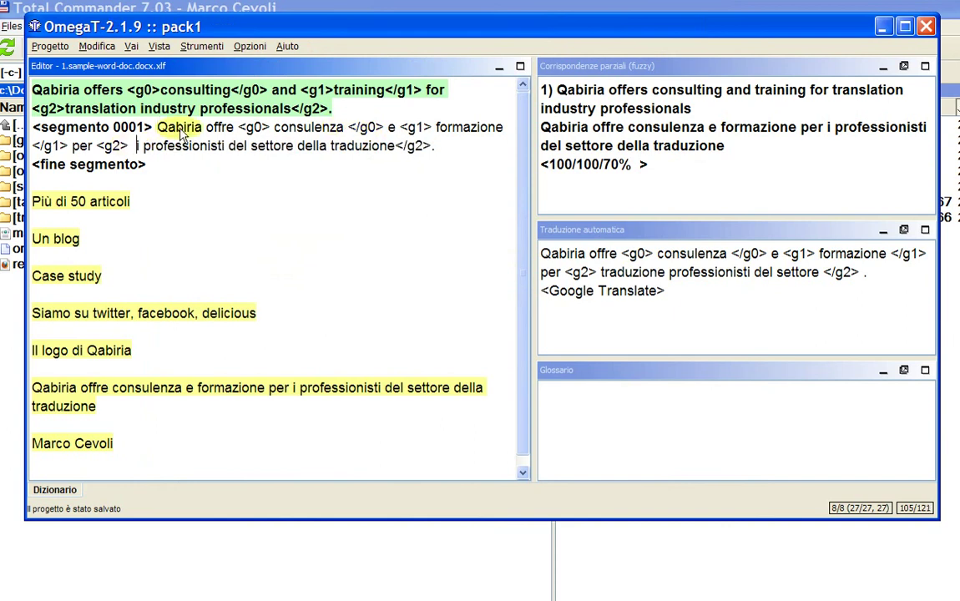
left_click(50, 46)
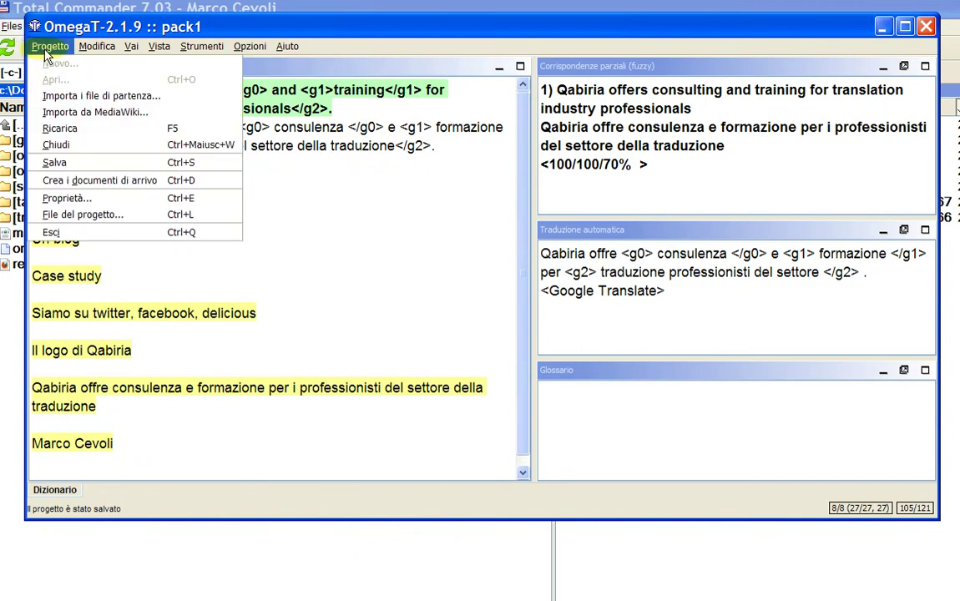
left_click(91, 167)
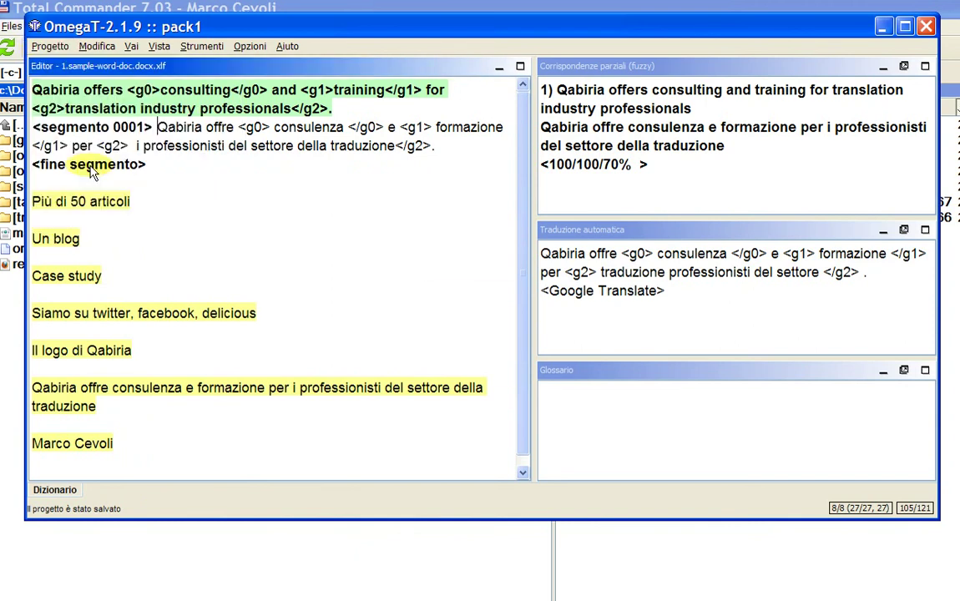
- In Xbench, refresh the memory, recheck the ongoing translation, and examine the details of the Double Blank issue
key("alt+Tab")
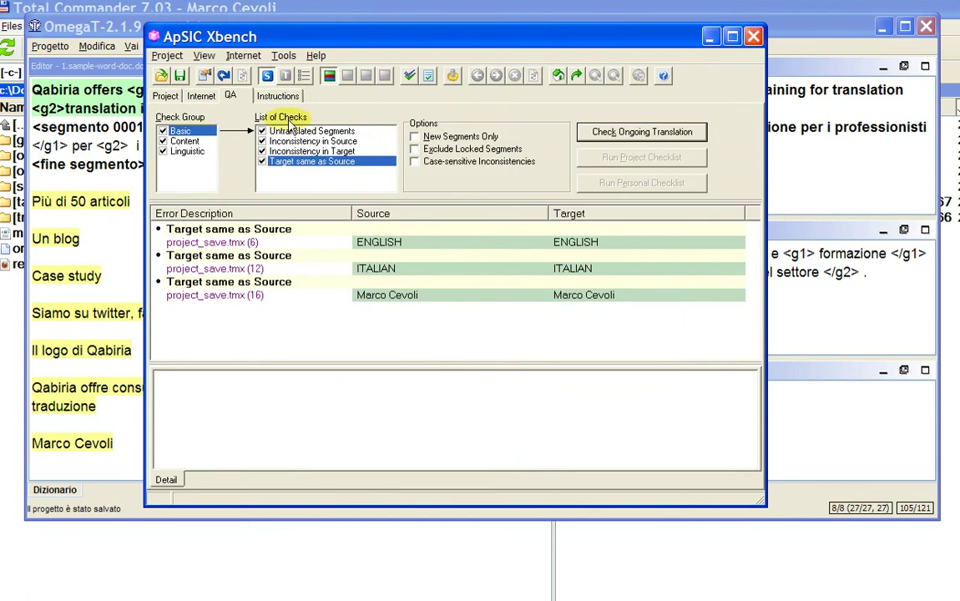
left_click(242, 76)
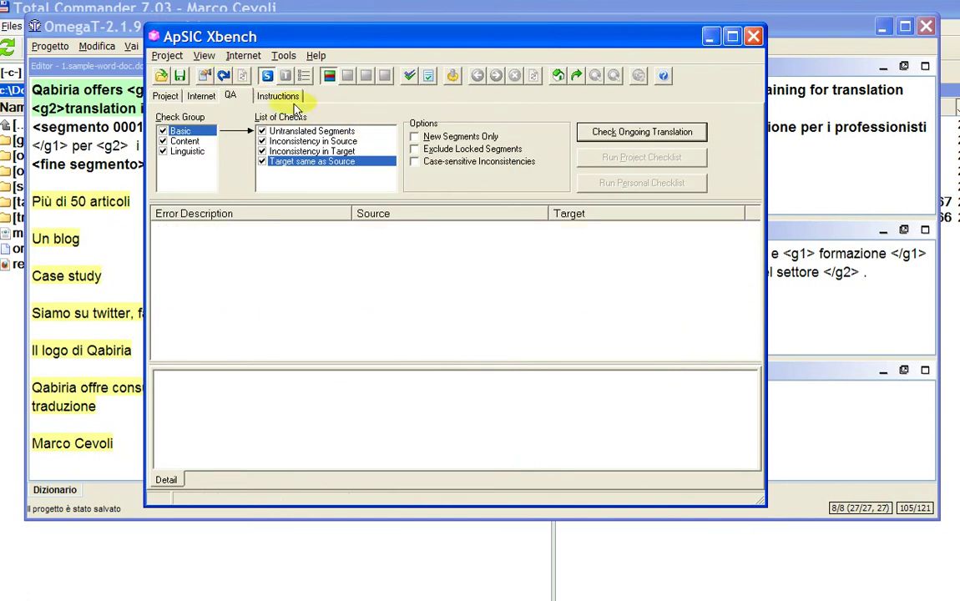
left_click(634, 134)
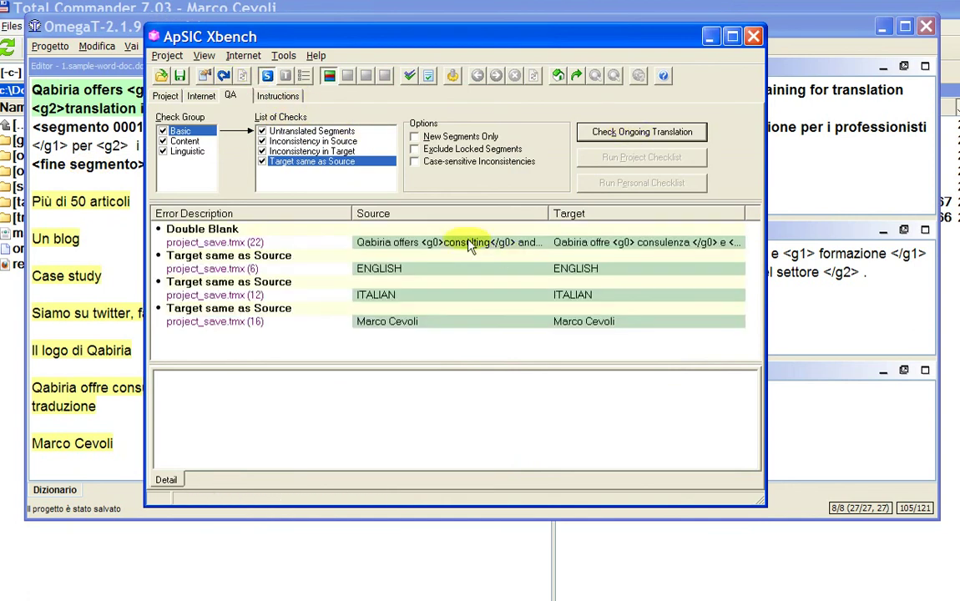
left_click(408, 242)
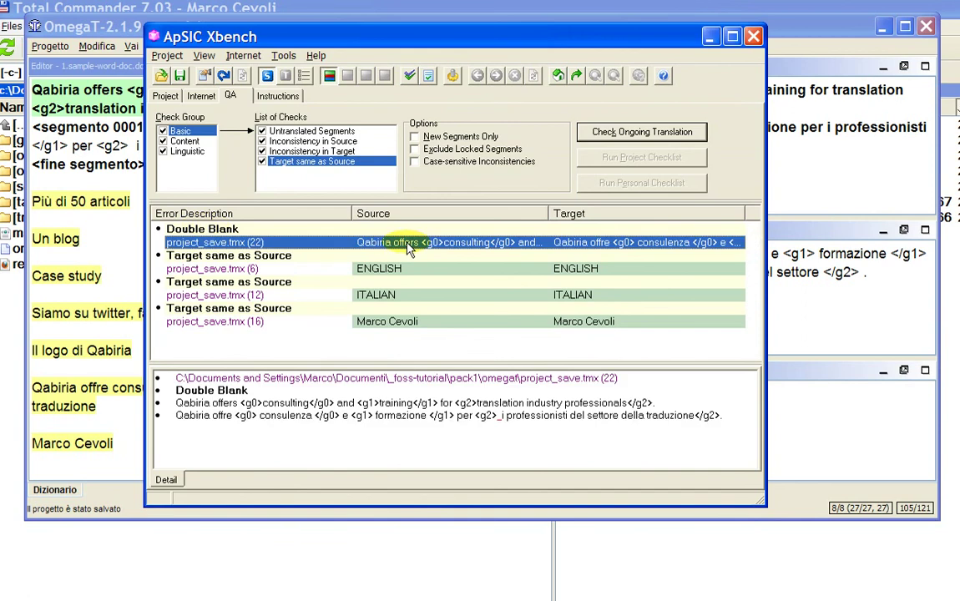
left_click(503, 423)
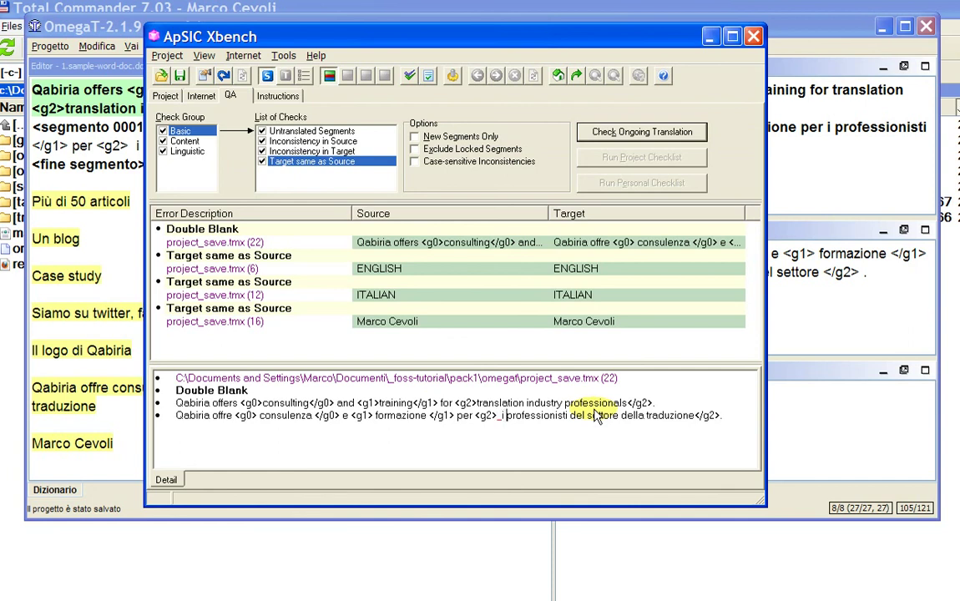
- In OmegaT, delete the extra space between the <g2> tag and "i professionisti" in segment 1 and save the project
key("alt+Tab")
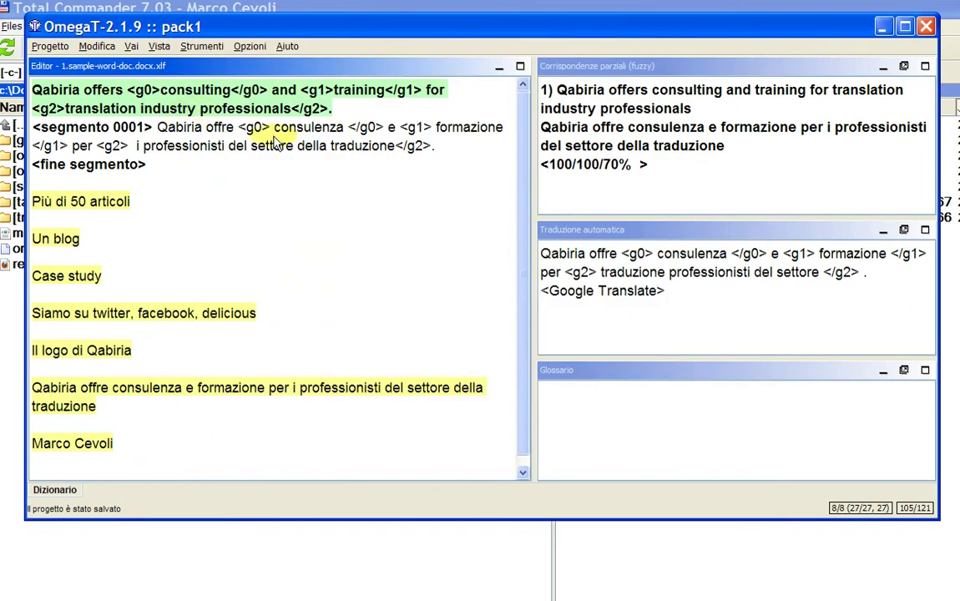
left_click(134, 146)
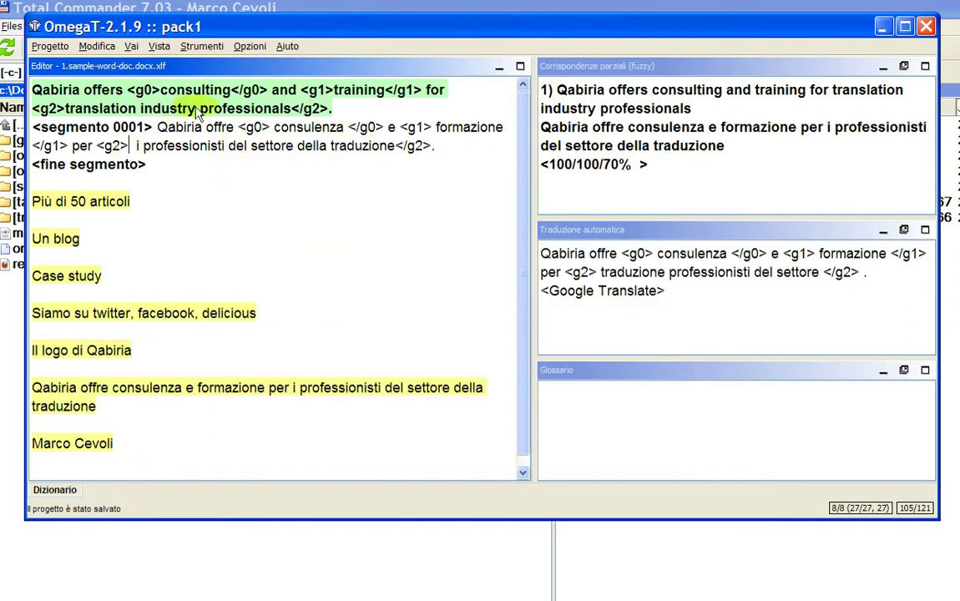
key("BackSpace")
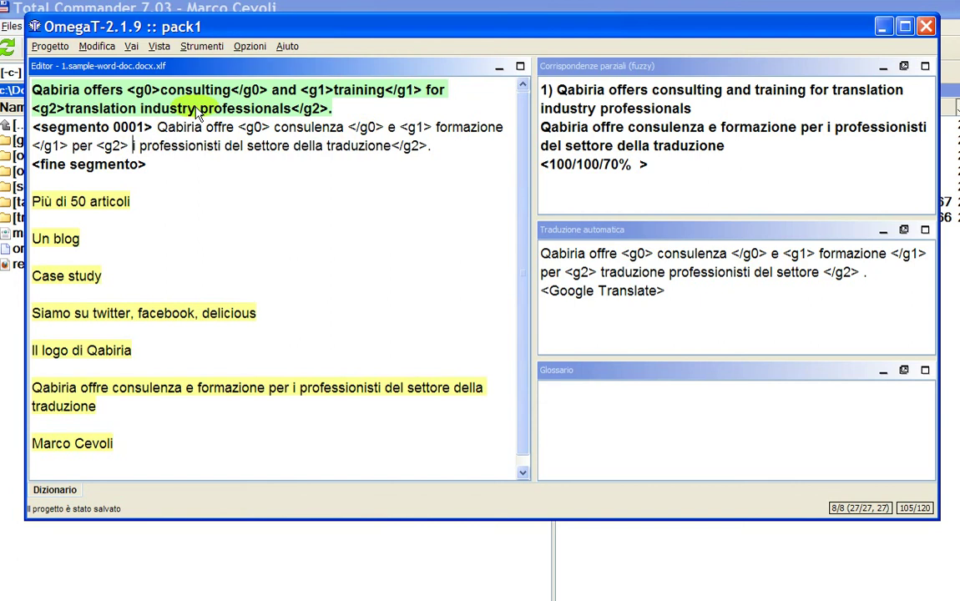
left_click(50, 46)
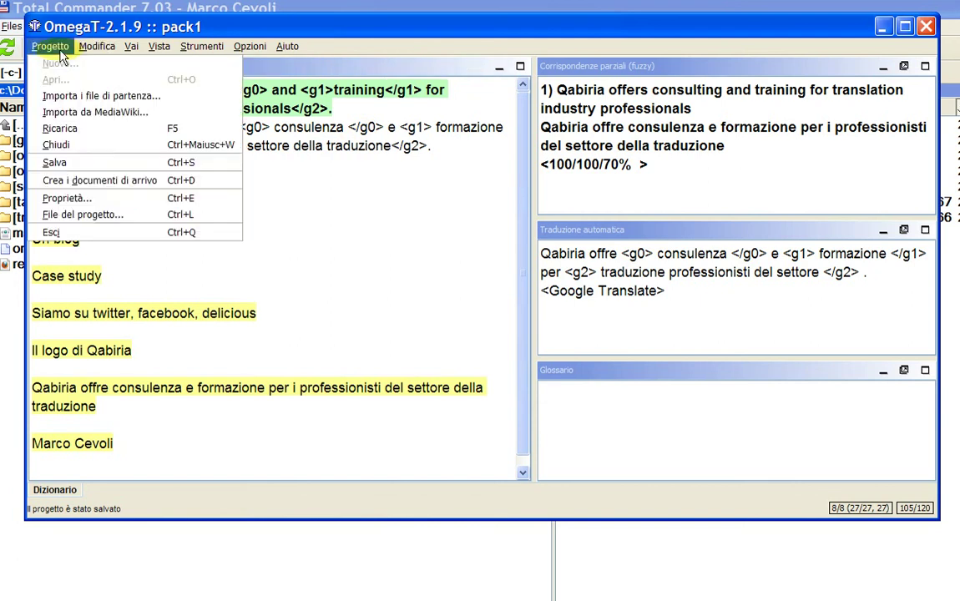
left_click(58, 163)
- In Xbench, refresh the memory and recheck the corrected translation, closing Xbench once the results are listed
key("alt+Tab")
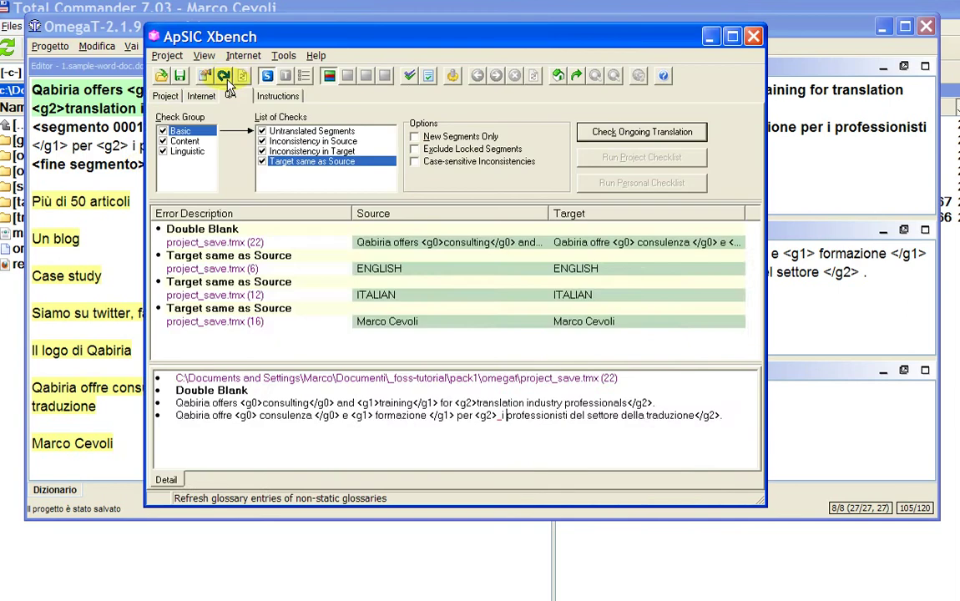
left_click(226, 75)
left_click(636, 132)
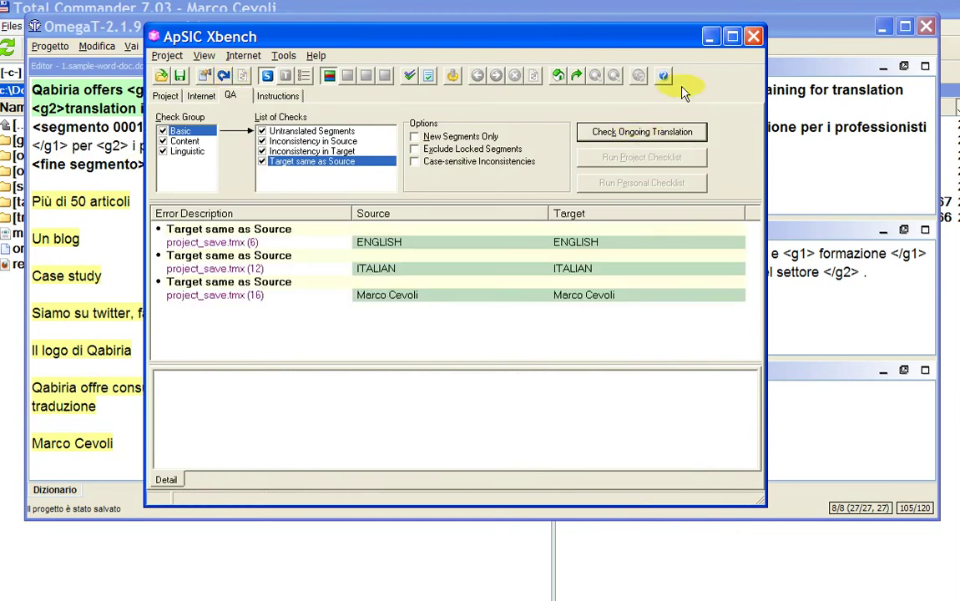
left_click(753, 38)
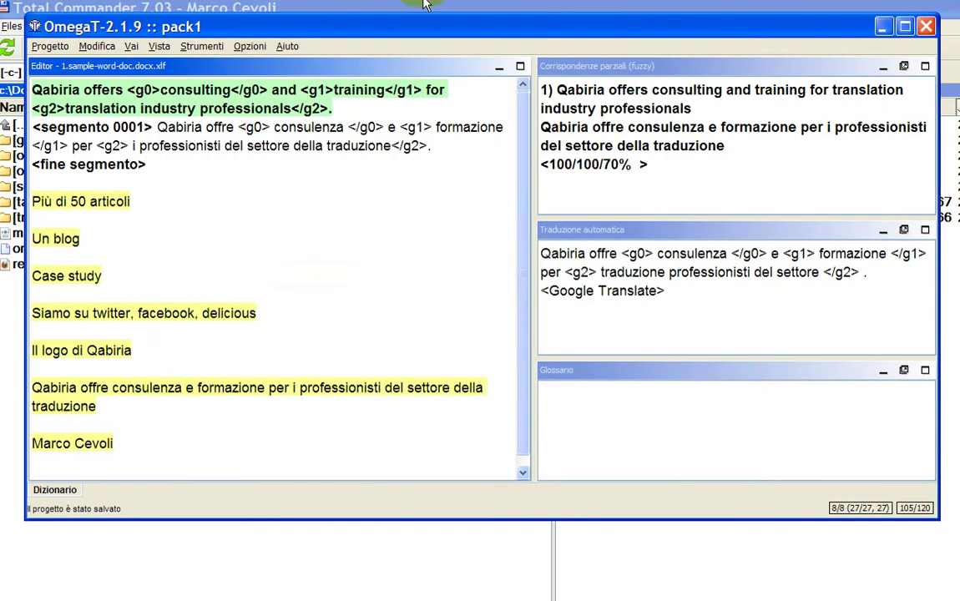
- Create the target documents from the OmegaT project and review the generated XLF files in the pack1\target folder in Total Commander
left_click(48, 46)
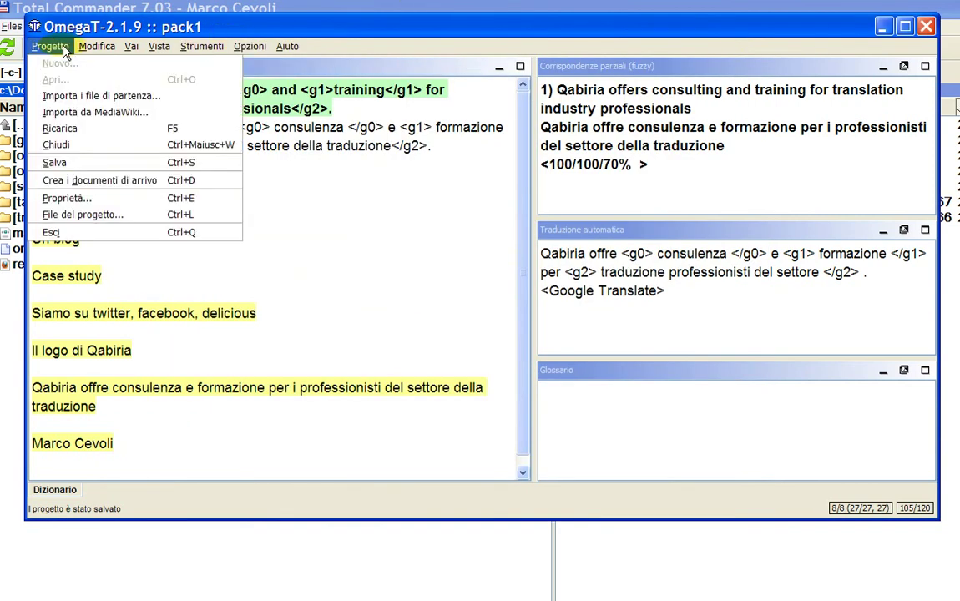
left_click(104, 188)
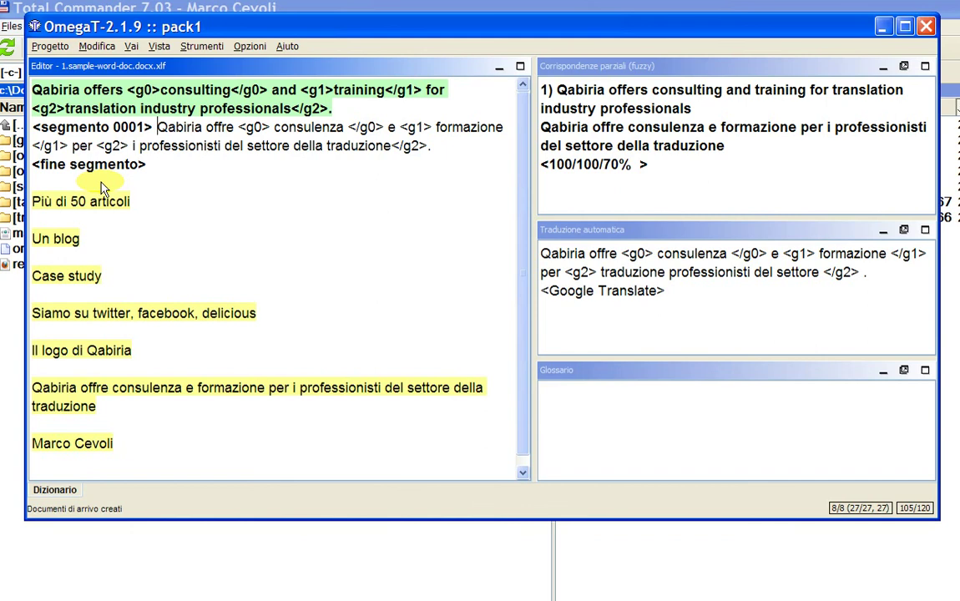
key("alt+Tab")
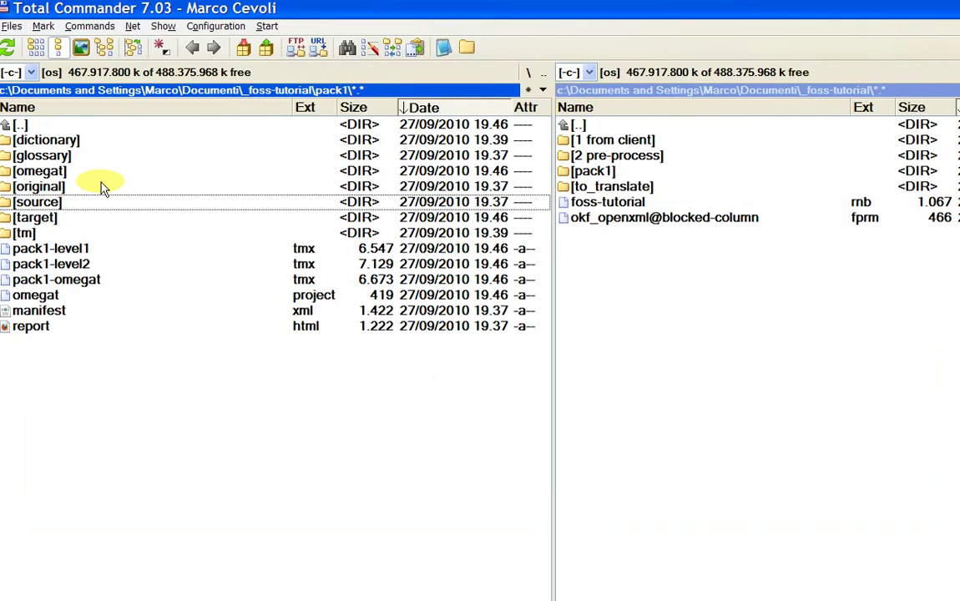
key("Down")
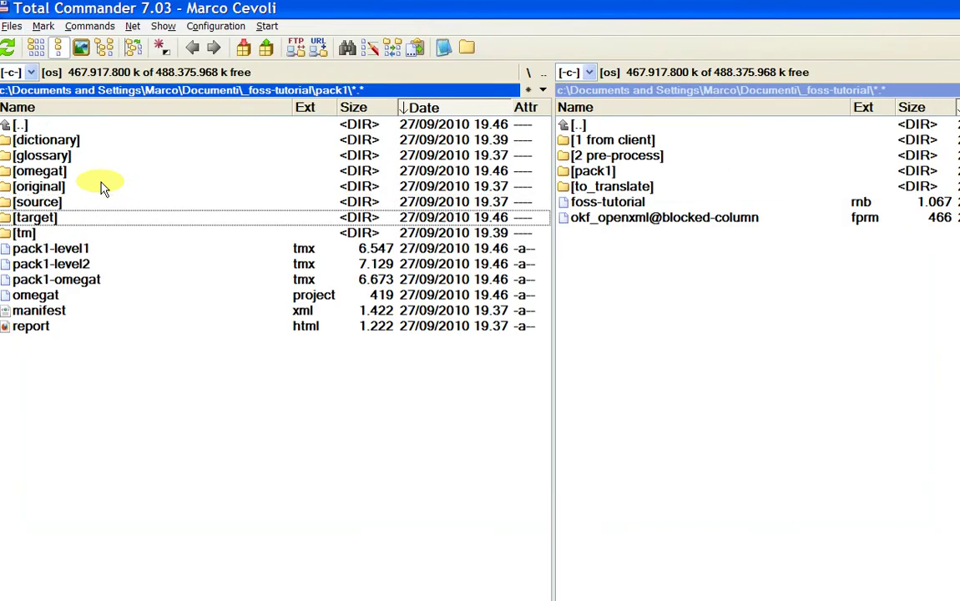
key("Return")
key("Down")
key("Down")
key("Down")
key("Up")
key("Up")
key("Up")
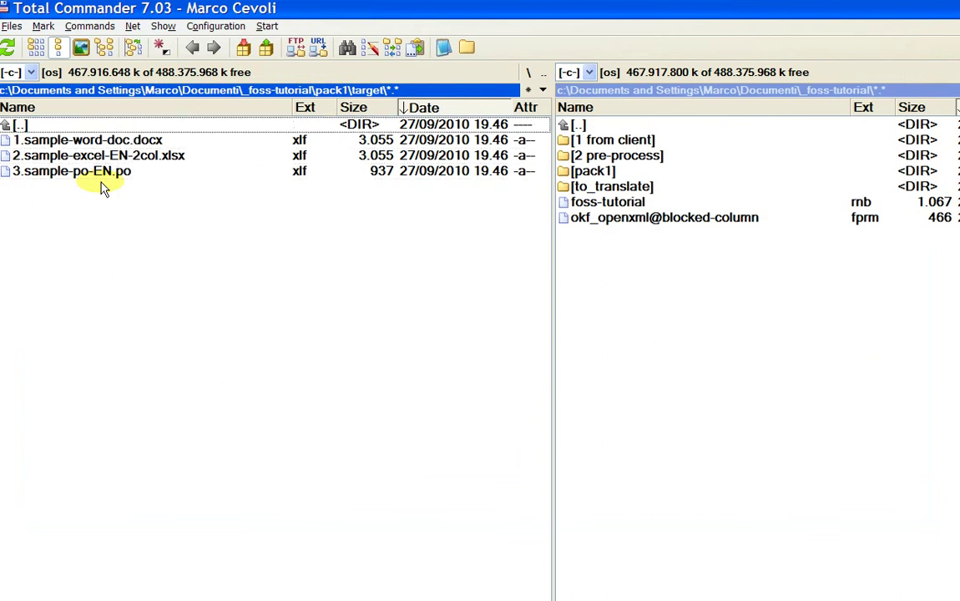
key("Return")
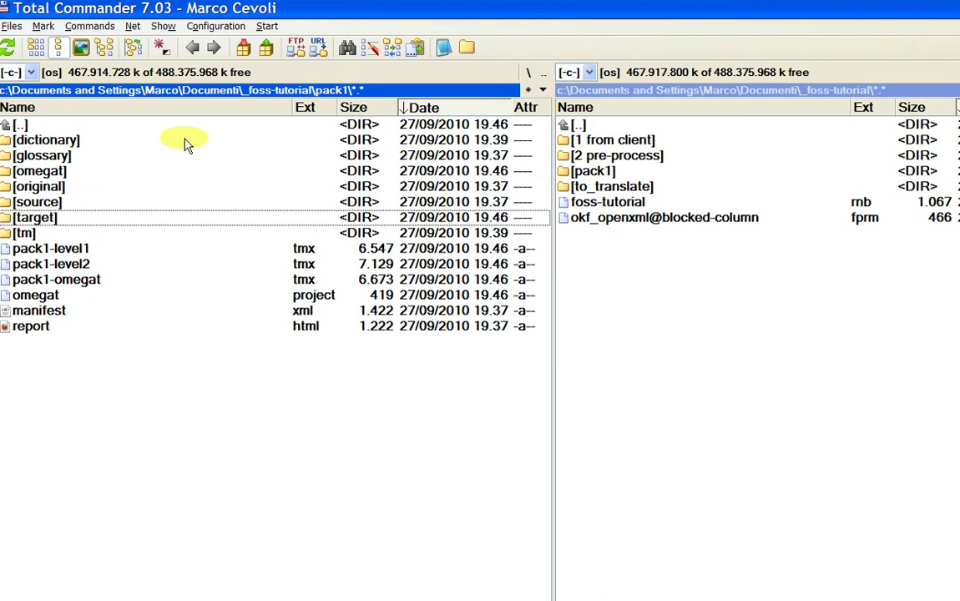
- In Rainbow, start a new project without saving the current settings and add manifest.xml from the pack1 folder to Input List 1
key("alt+Tab")
key("alt+Tab")
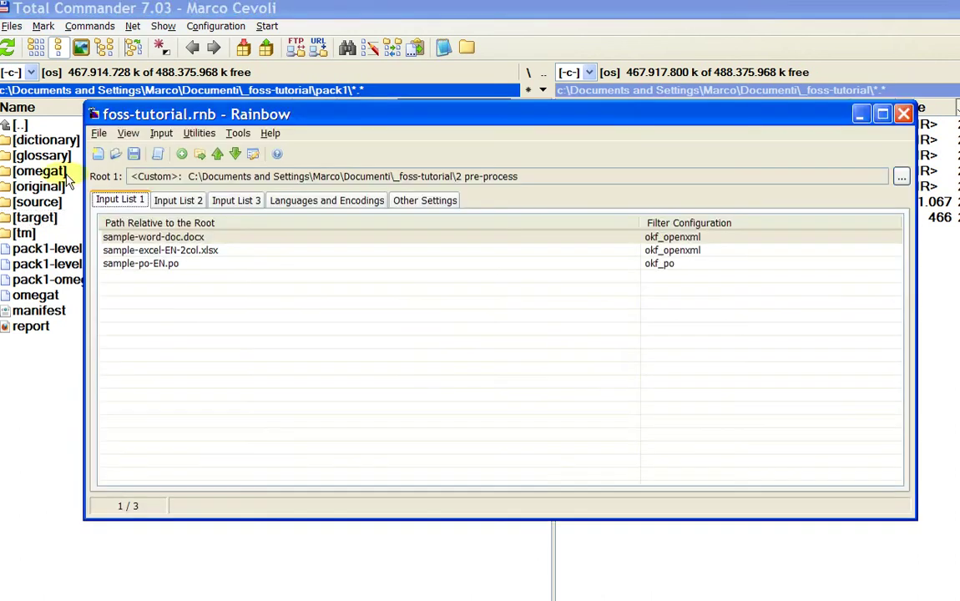
left_click(98, 154)
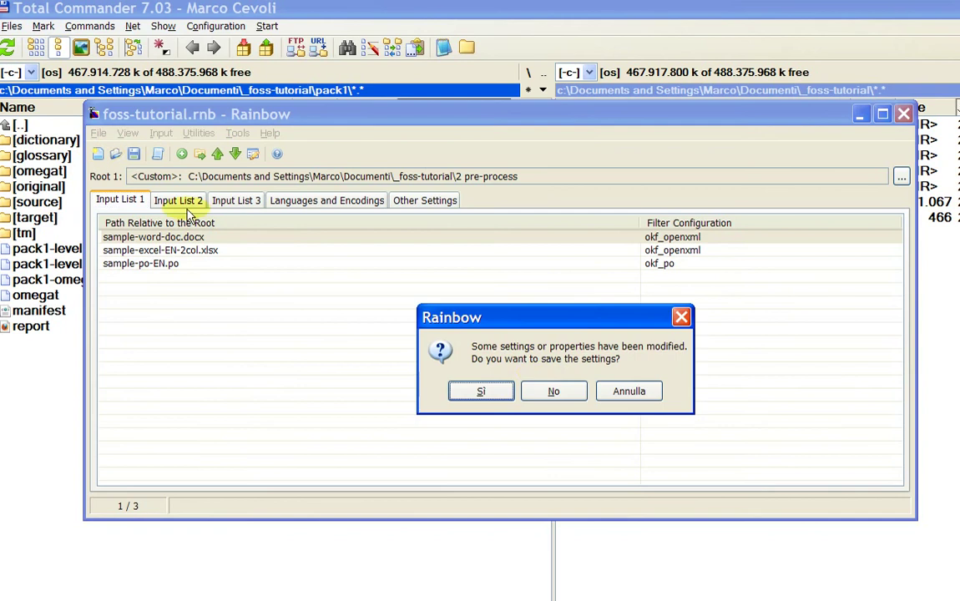
left_click(555, 389)
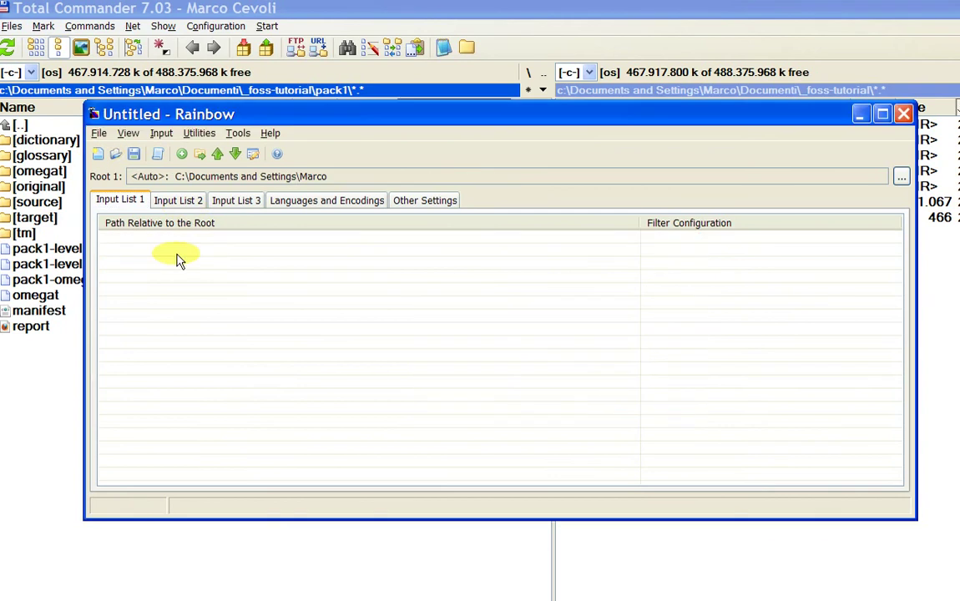
key("alt+Tab")
left_click(59, 314)
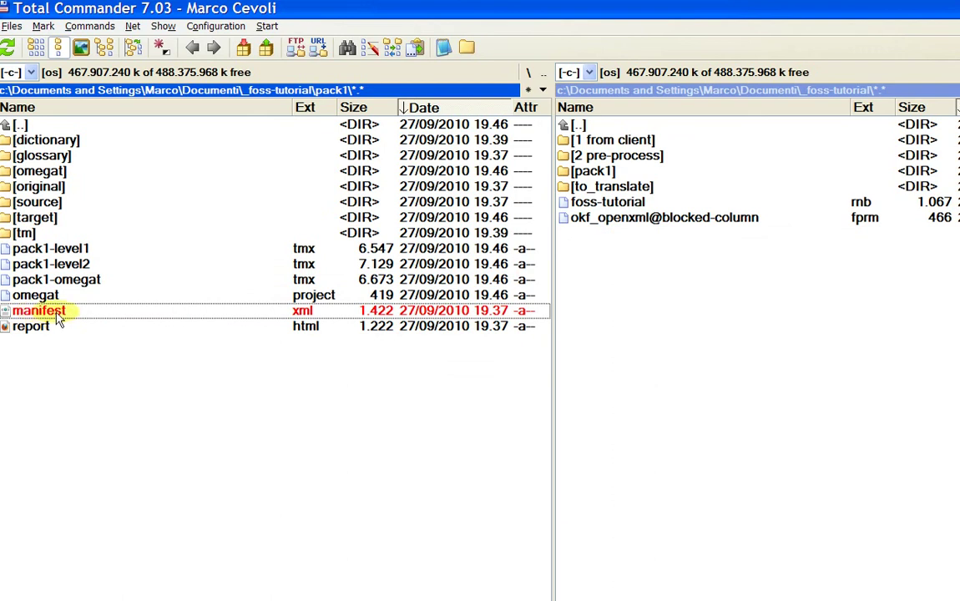
left_click_drag(58, 316, 469, 334)
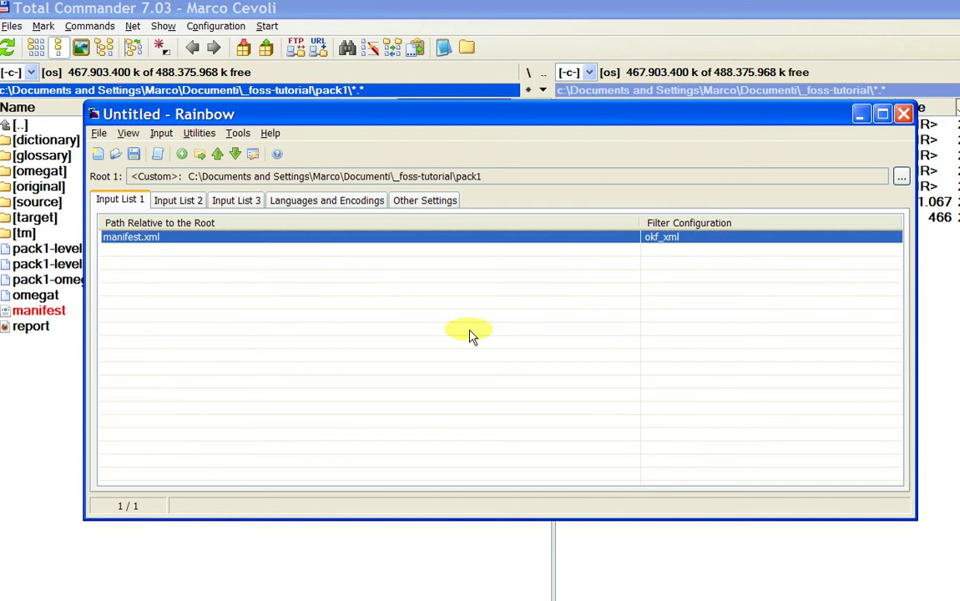
- Run Translation Package Post-Processing on all three XLF documents in the manifest, then check and close the process log
left_click(199, 133)
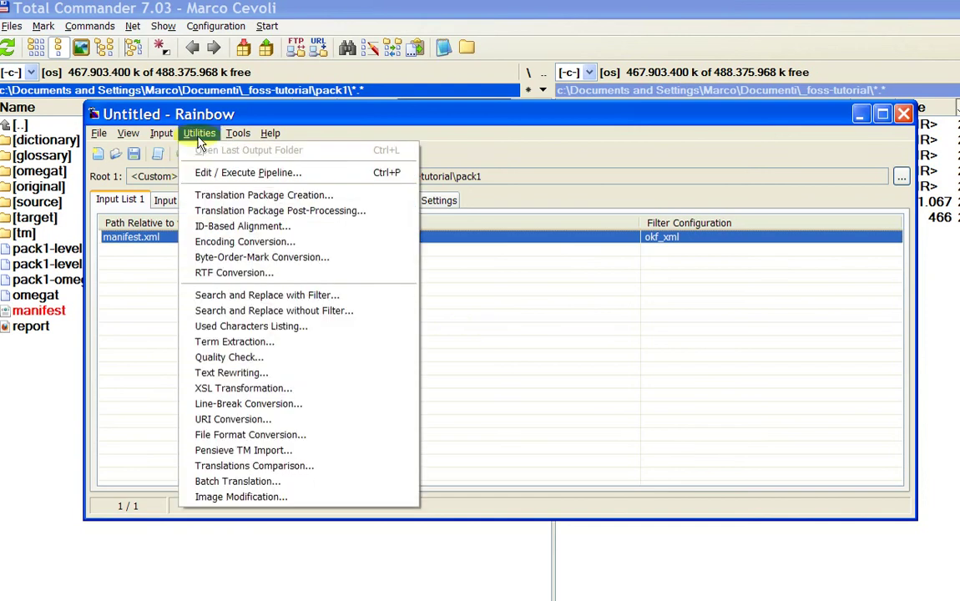
left_click(240, 215)
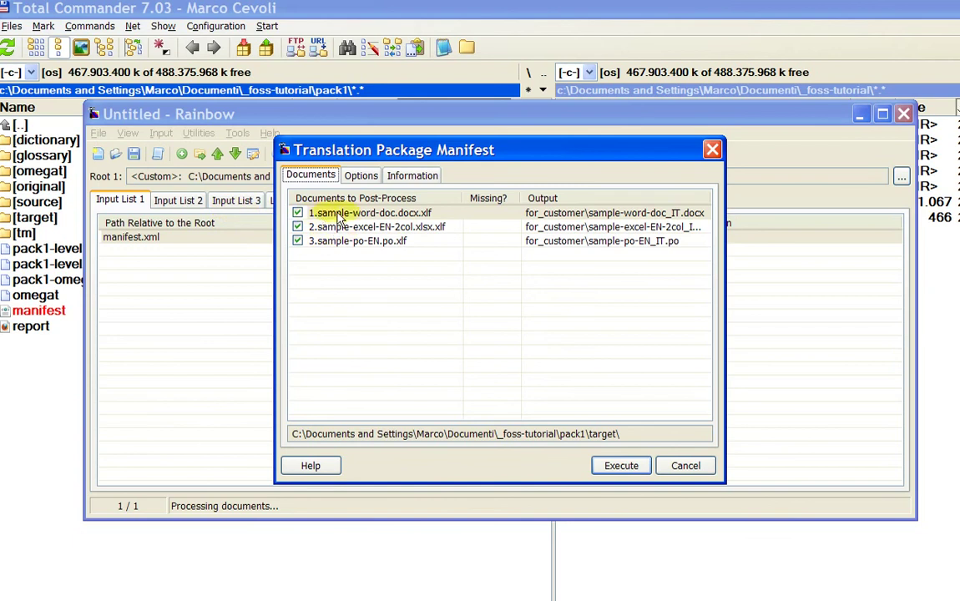
left_click_drag(346, 149, 341, 147)
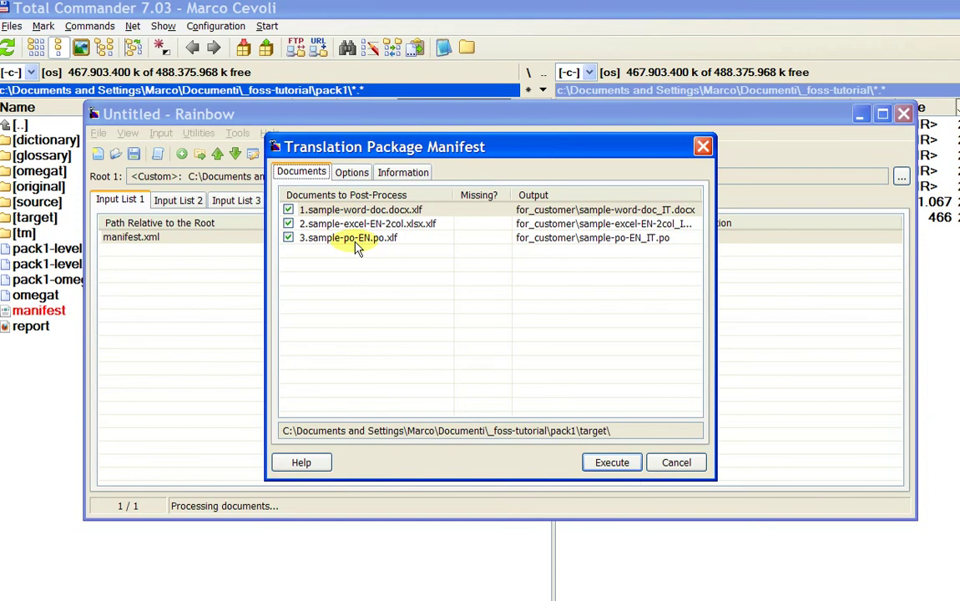
left_click(353, 172)
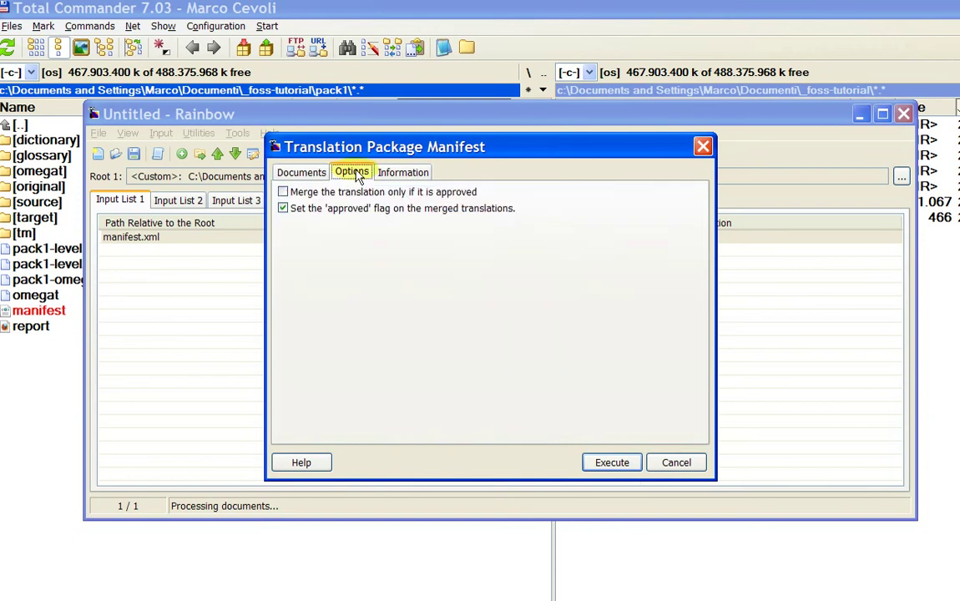
left_click(386, 174)
left_click(345, 173)
left_click(312, 173)
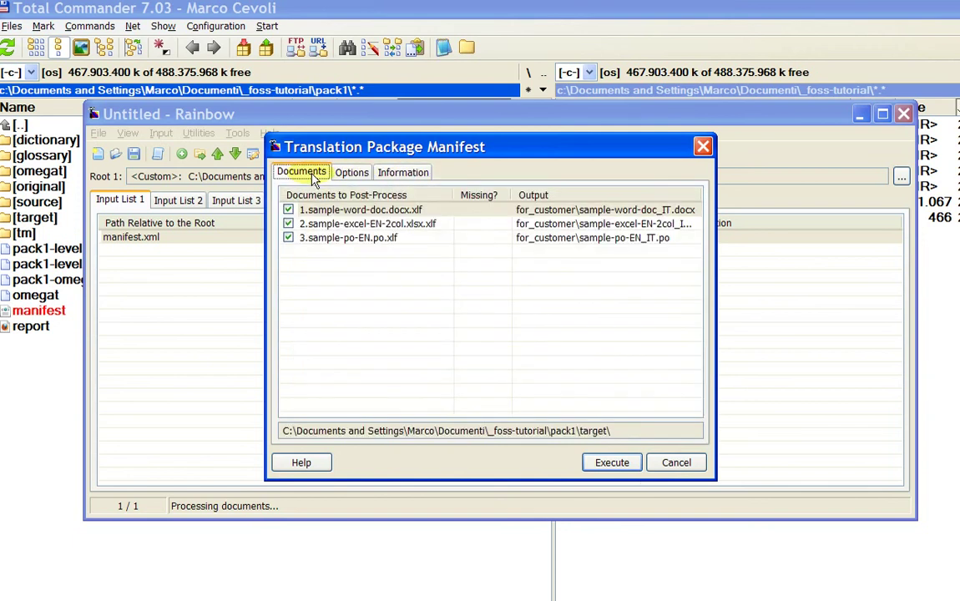
left_click(612, 466)
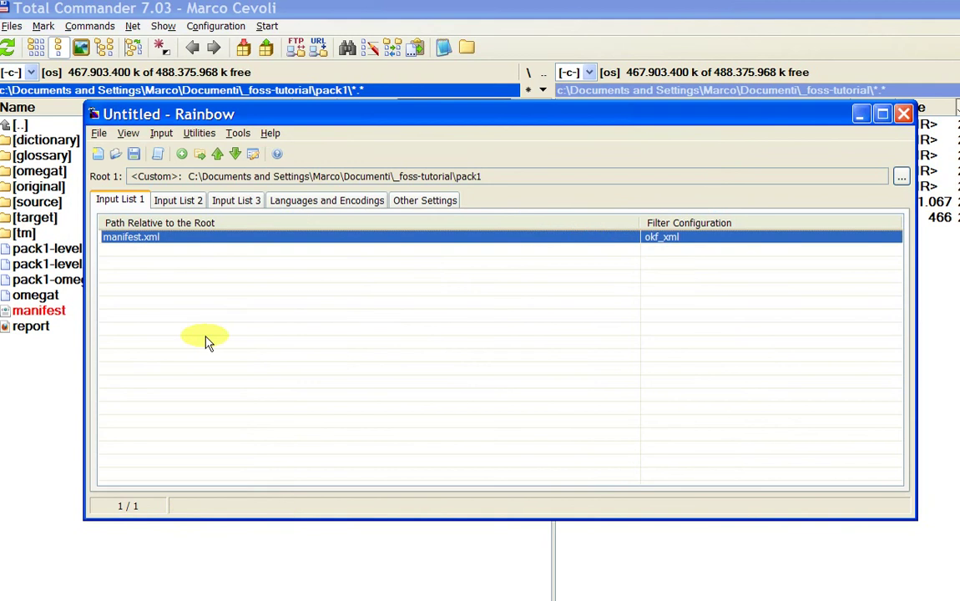
double_click(193, 237)
left_click_drag(532, 251, 532, 302)
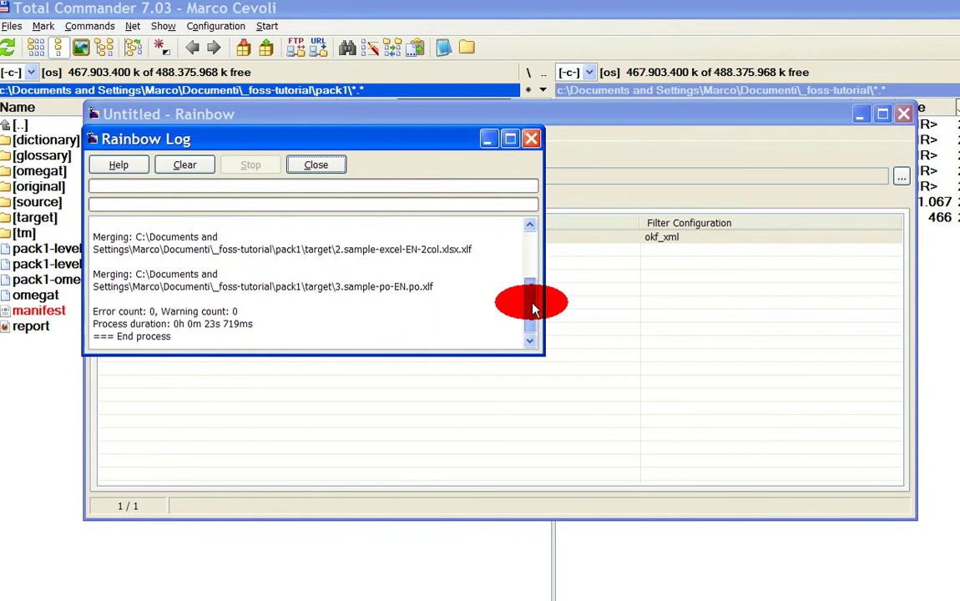
left_click(334, 165)
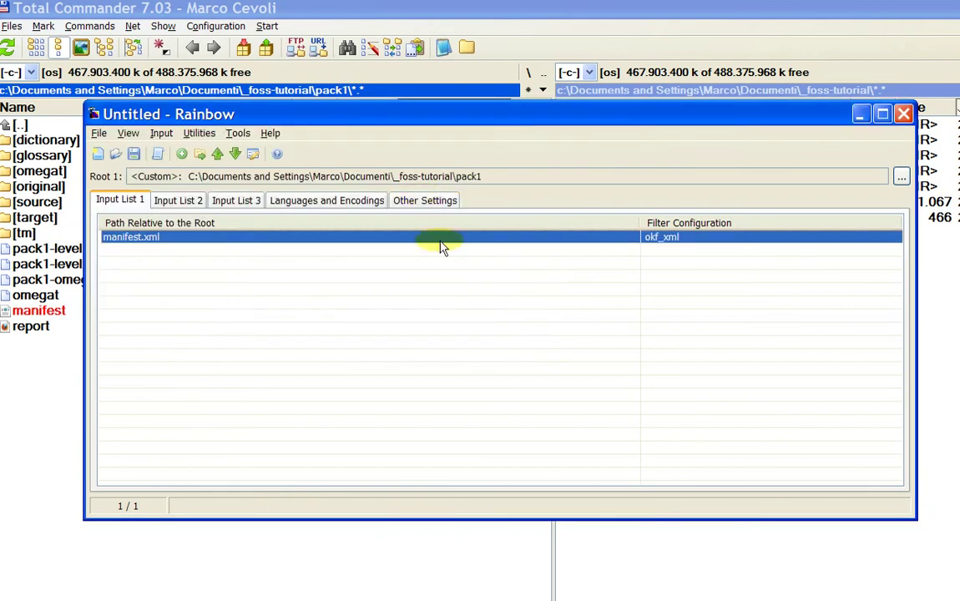
- Switch to Total Commander and open the pack1\done\for_customer folder
key("alt+Tab")
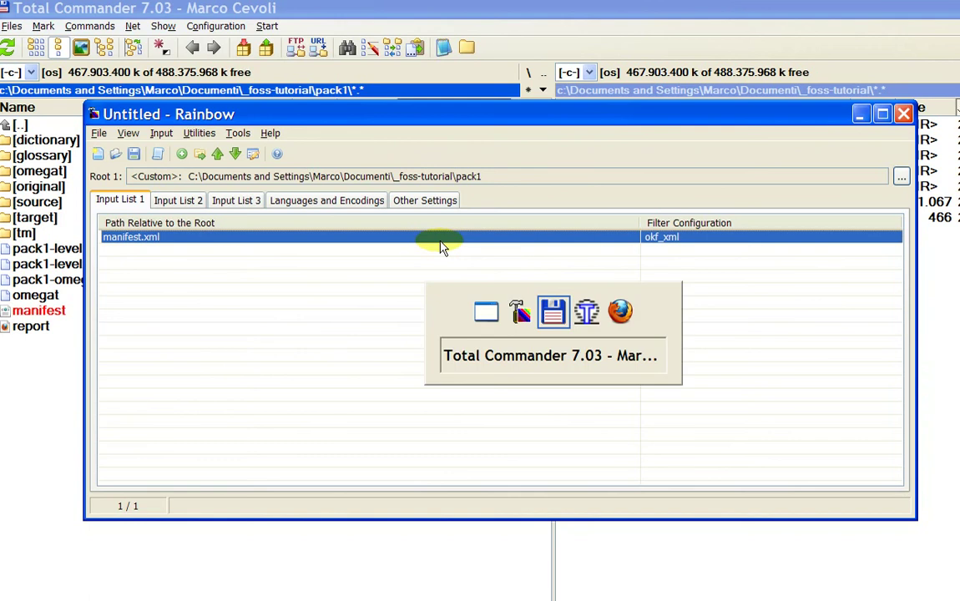
key("Up")
key("Up")
key("Up")
key("Up")
key("Up")
key("Up")
key("Up")
key("Up")
key("Up")
key("Up")
key("Up")
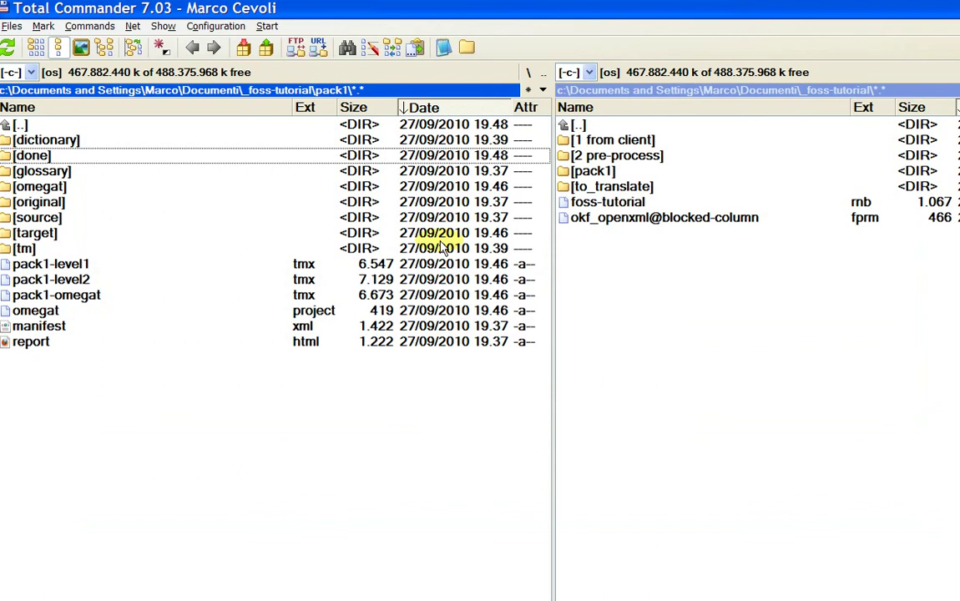
key("Return")
key("Down")
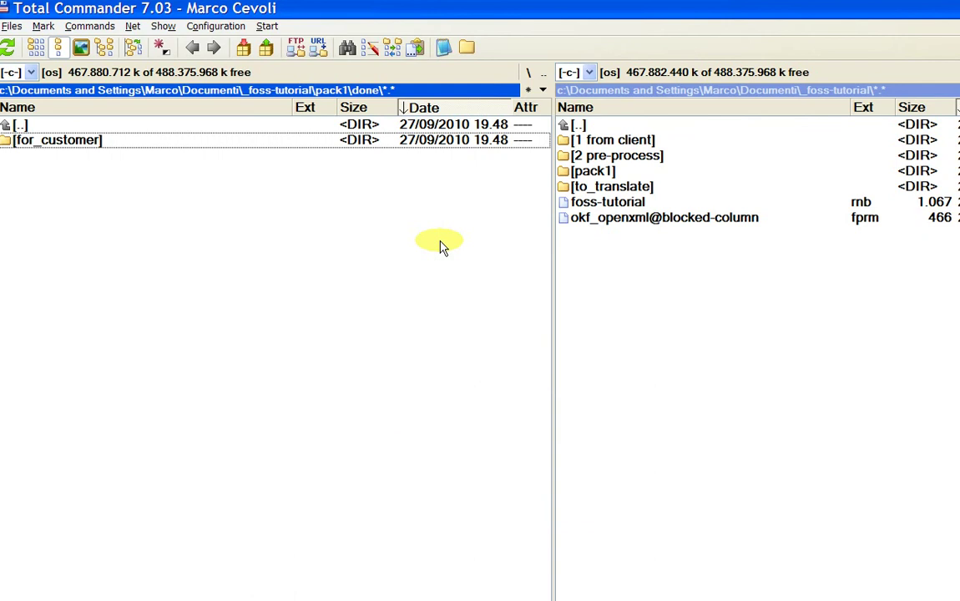
key("Return")
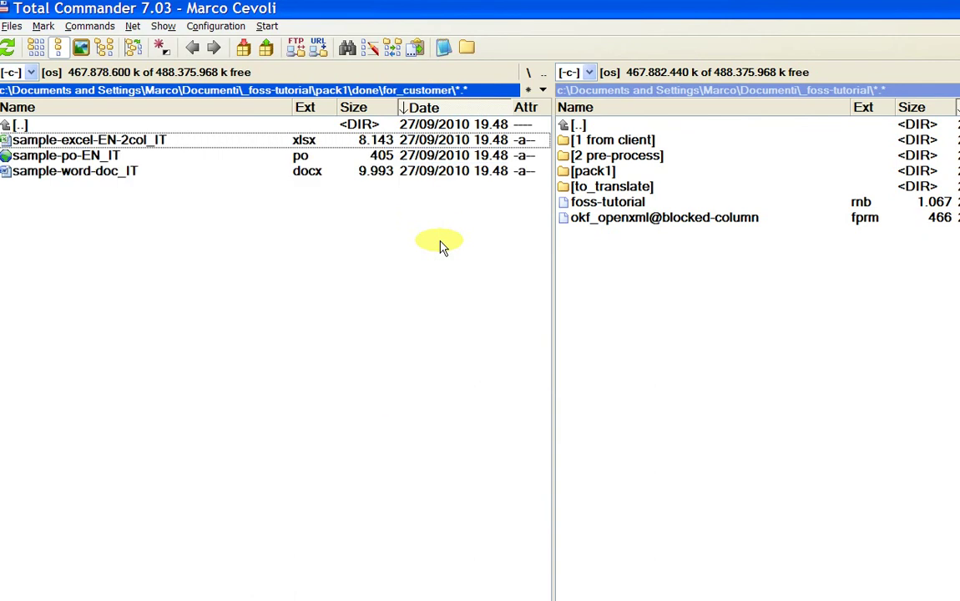
- Open the post-processed workbook sample-excel-EN-2col_IT.xlsx in Excel
key("Down")
key("Down")
key("Up")
key("Up")
key("Return")
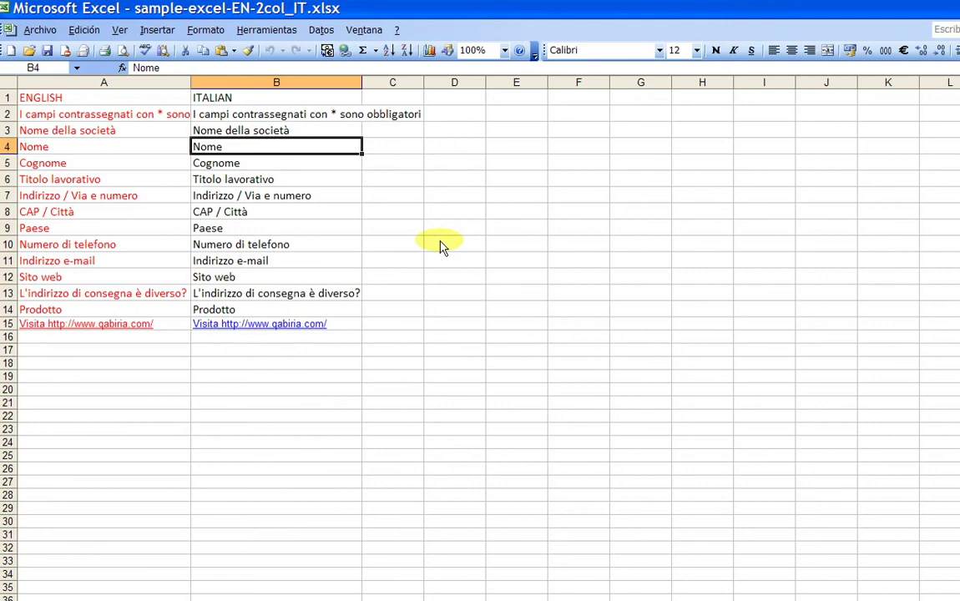
- Examine the red source column A and the translated column B in rows 2 to 15 of the workbook
key("Up")
key("Up")
key("Left")
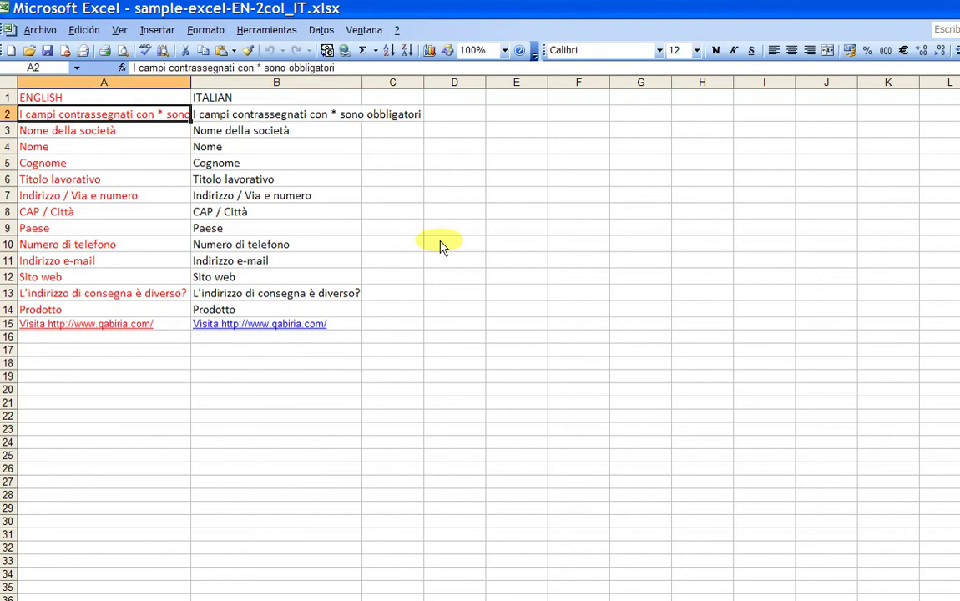
key("Right")
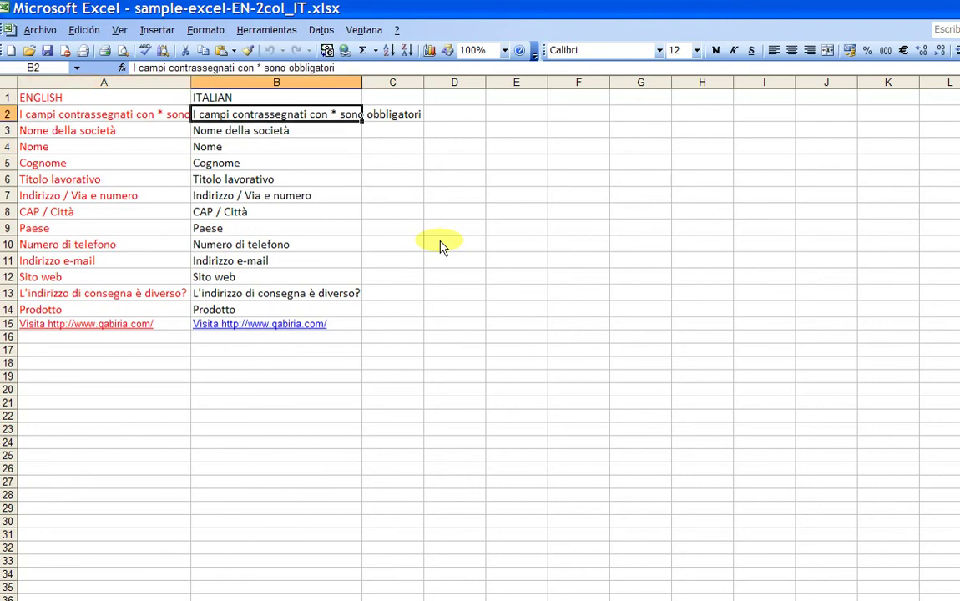
key("shift+Down")
key("shift+Down")
key("shift+Down")
key("shift+Down")
key("shift+Down")
key("shift+Down")
key("shift+Down")
key("shift+Down")
key("shift+Down")
key("shift+Down")
key("shift+Down")
key("shift+Down")
key("shift+Down")
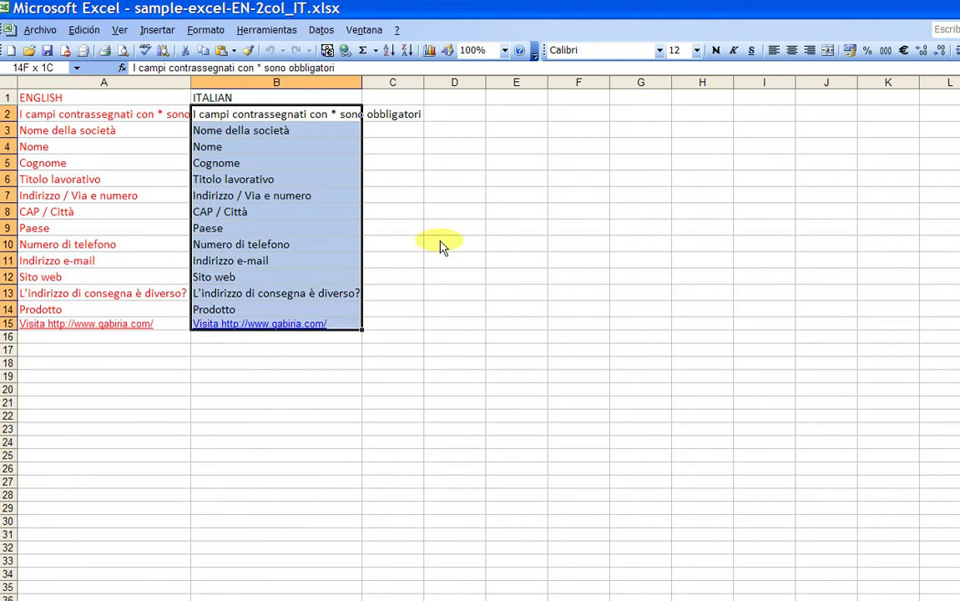
key("Left")
key("alt+Tab")
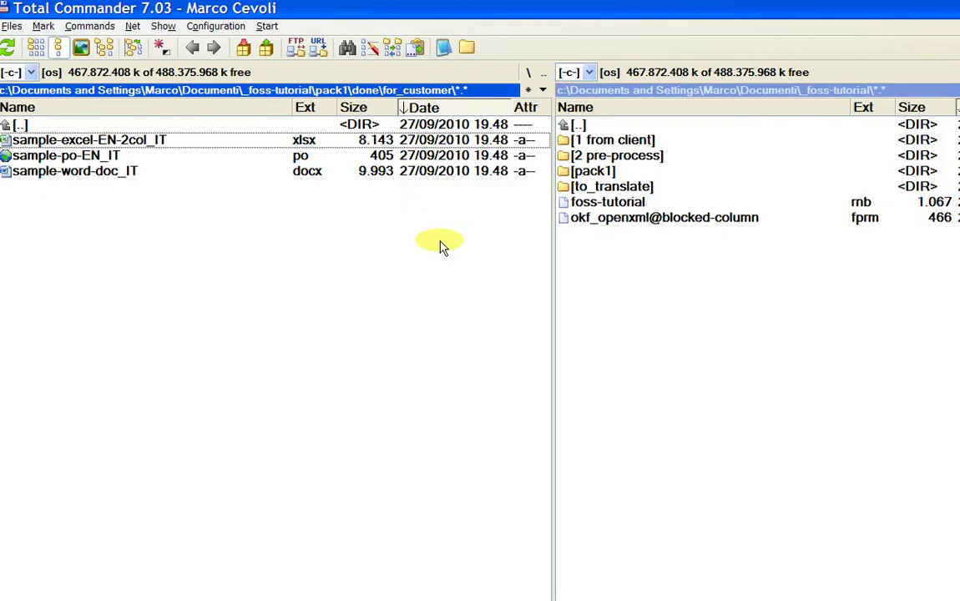
key("alt+Tab")
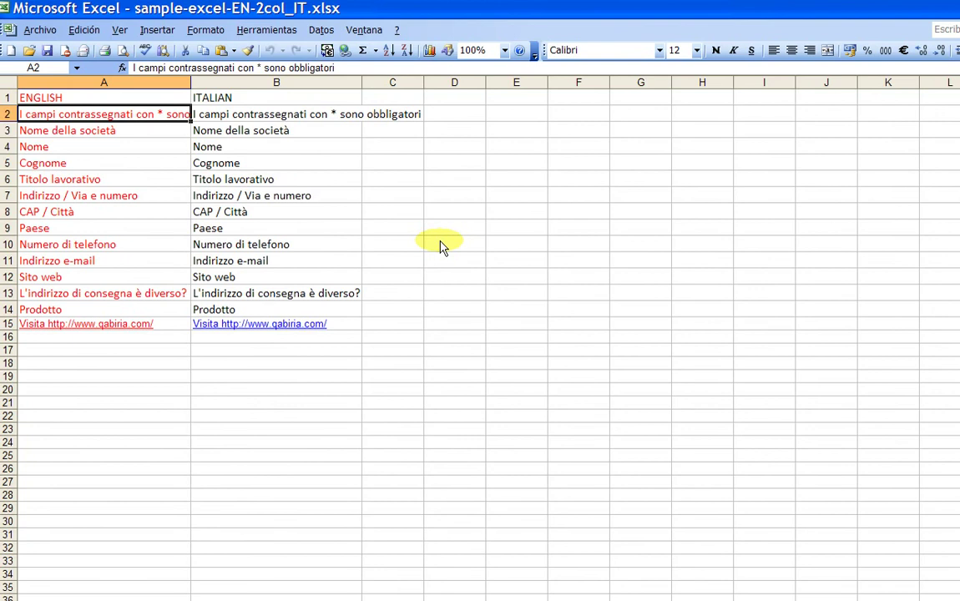
- Switch to Total Commander and open the client's original workbook sample-excel-EN.xlsx from the 1 from client folder
key("alt+F4")
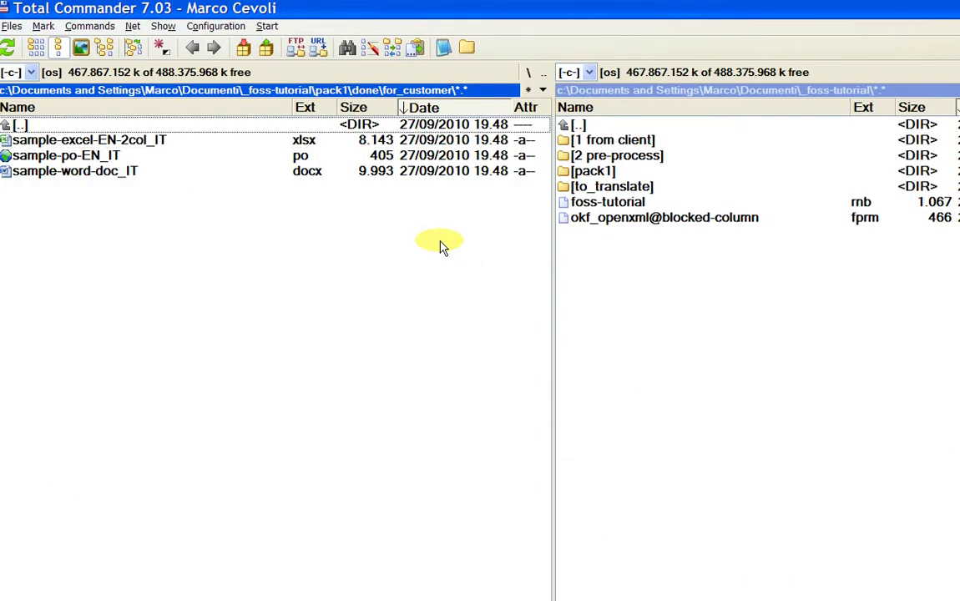
key("BackSpace")
key("BackSpace")
key("BackSpace")
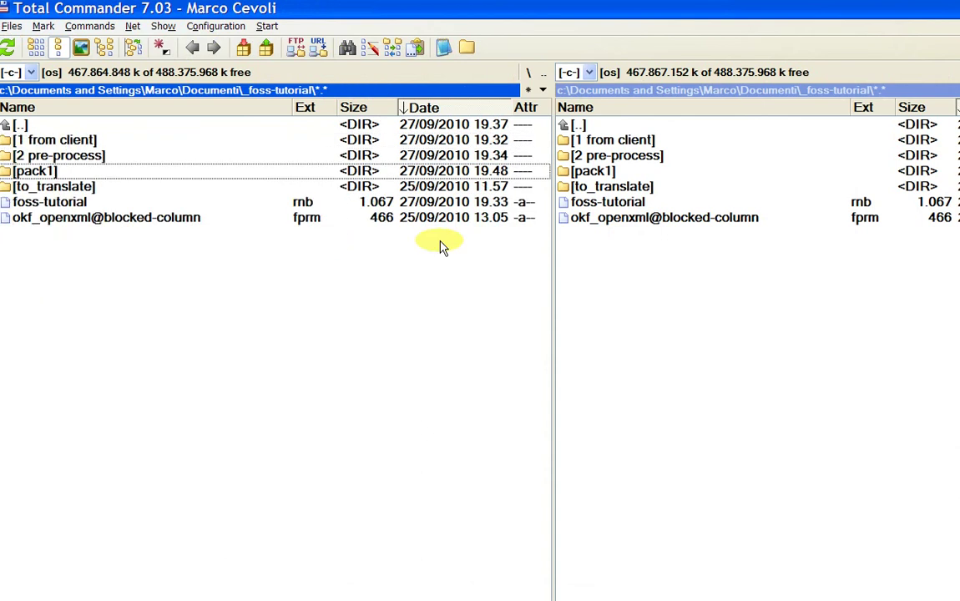
key("Up")
key("Up")
key("Return")
key("Down")
key("Down")
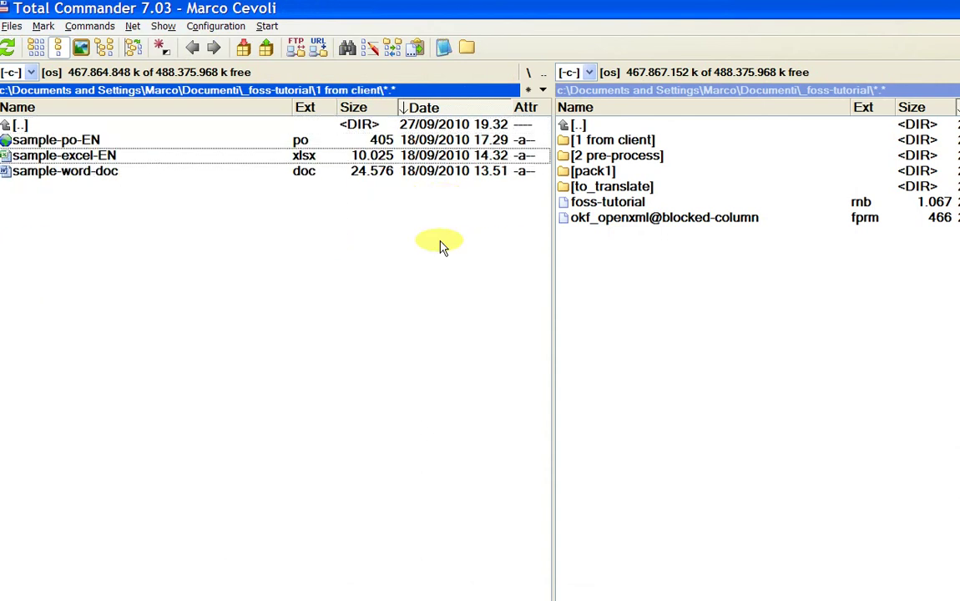
key("Return")
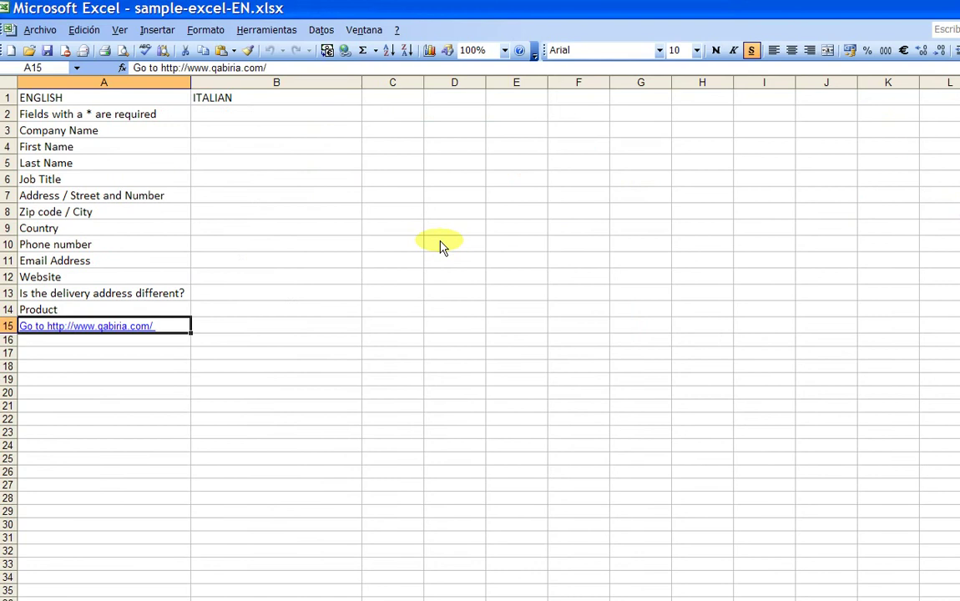
- Copy the English source cells A1:A15 of sample-excel-EN.xlsx
key("shift+Up")
key("shift+Up")
key("shift+Up")
key("shift+Up")
key("shift+Up")
key("shift+Up")
key("shift+Up")
key("shift+Up")
key("shift+Up")
key("shift+Up")
key("shift+Up")
key("shift+Up")
key("shift+Up")
key("shift+Up")
key("ctrl+c")
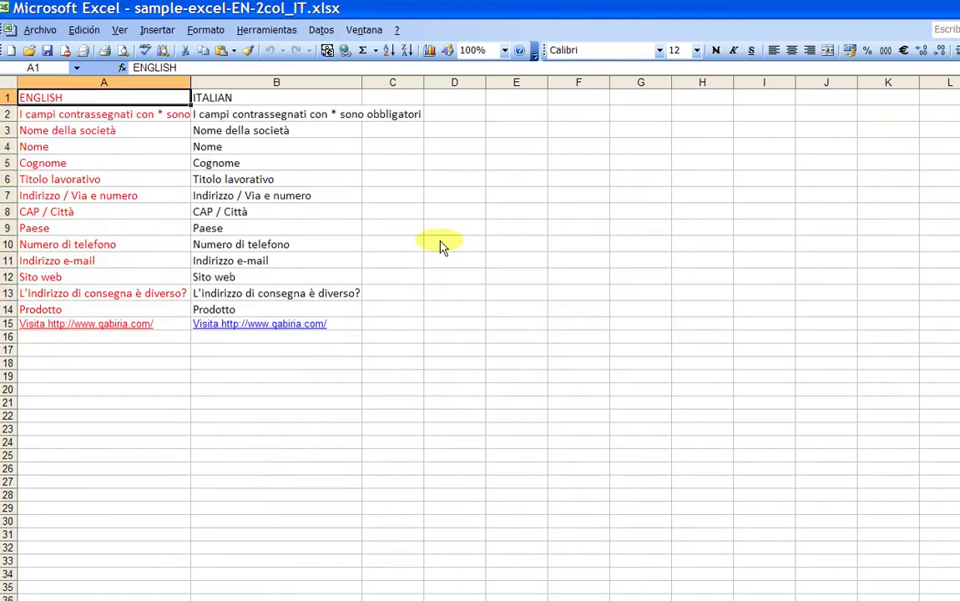
- Paste the copied English cells over column A of sample-excel-EN-2col_IT.xlsx, then save the workbook and close Excel
key("ctrl+shift+Down")
key("ctrl+v")
key("Right")
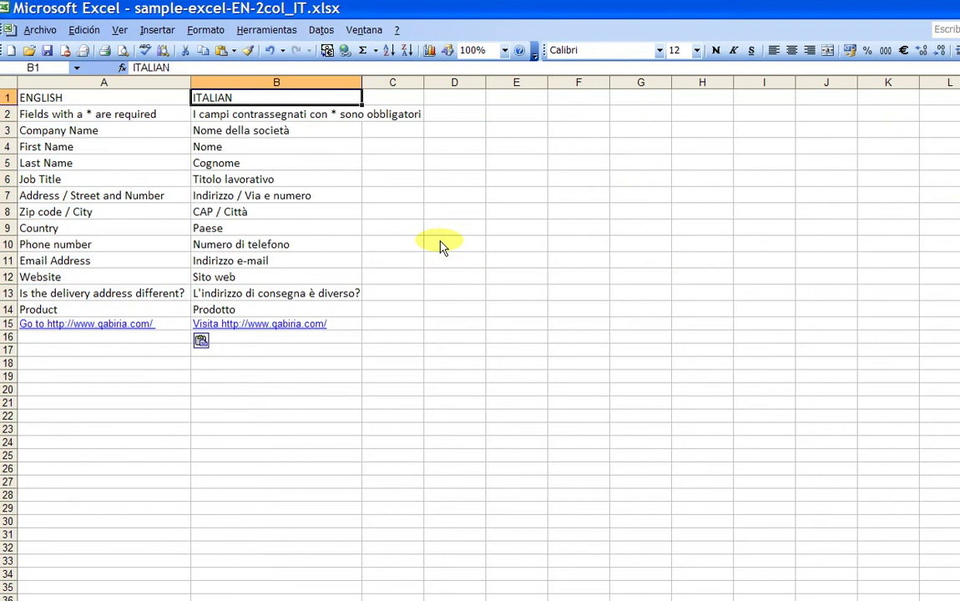
left_click(46, 47)
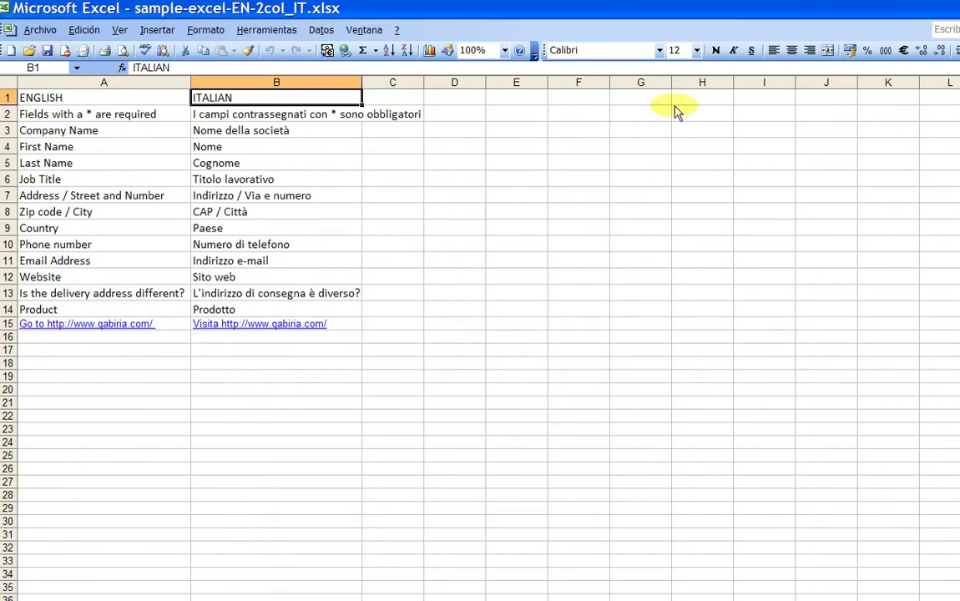
key("alt+F4")
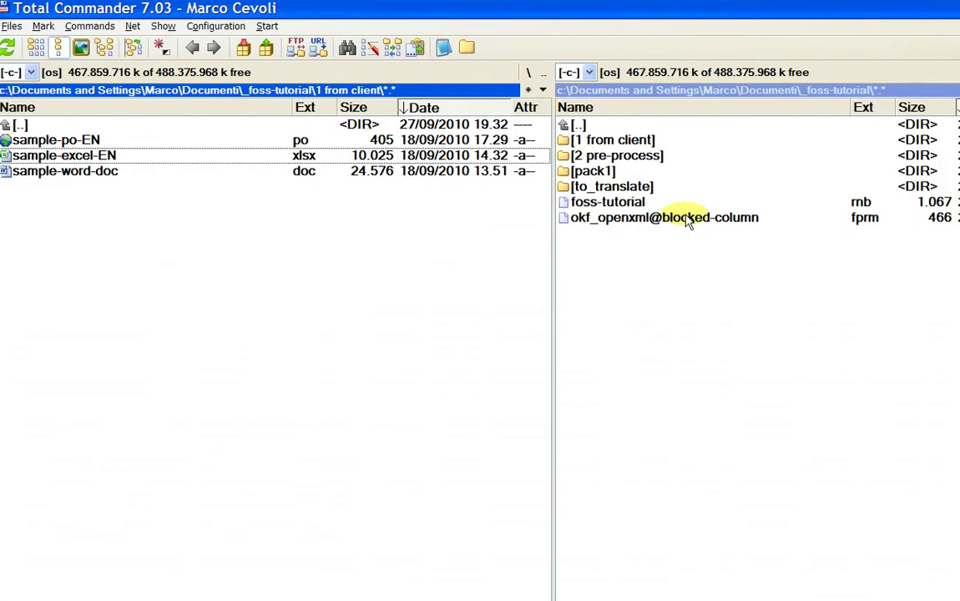
- Open the client's sample-po-EN.po in Poedit, review its strings and translations, and close it
key("Up")
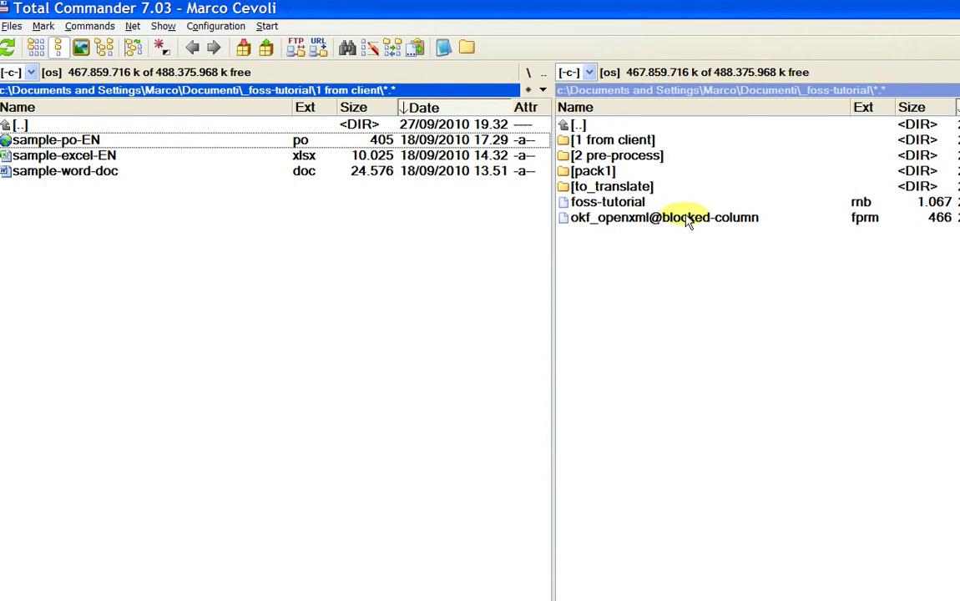
key("Return")
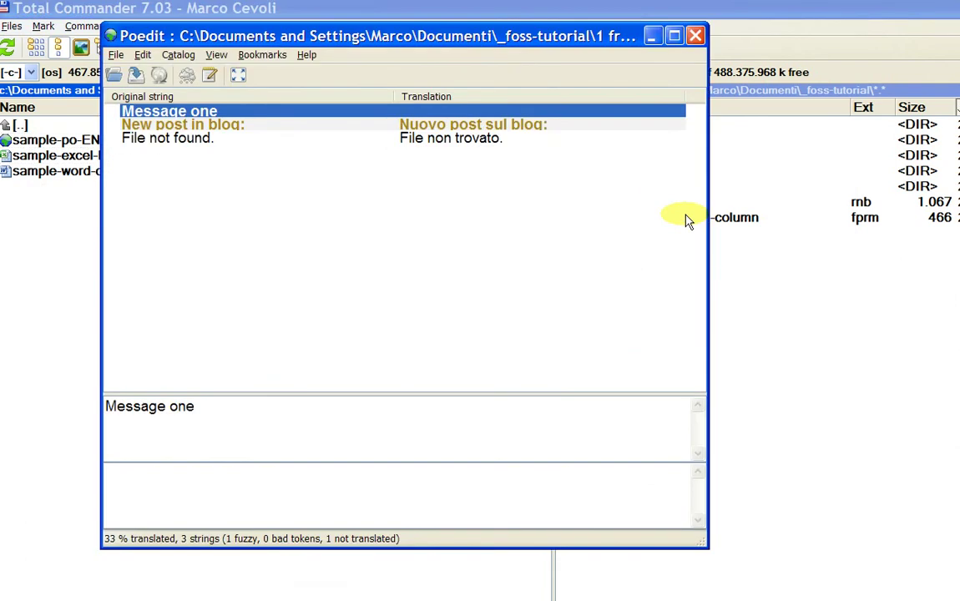
key("alt+F4")
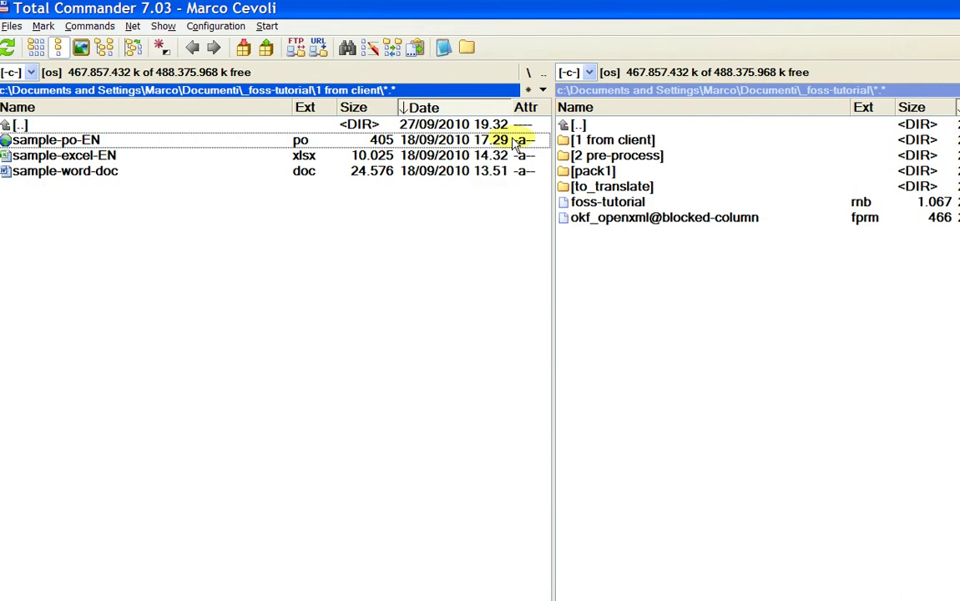
- Go from the 1 from client folder to pack1\done\for_customer in the file manager
key("alt+Tab")
key("alt+Tab")
key("BackSpace")
key("Down")
key("Down")
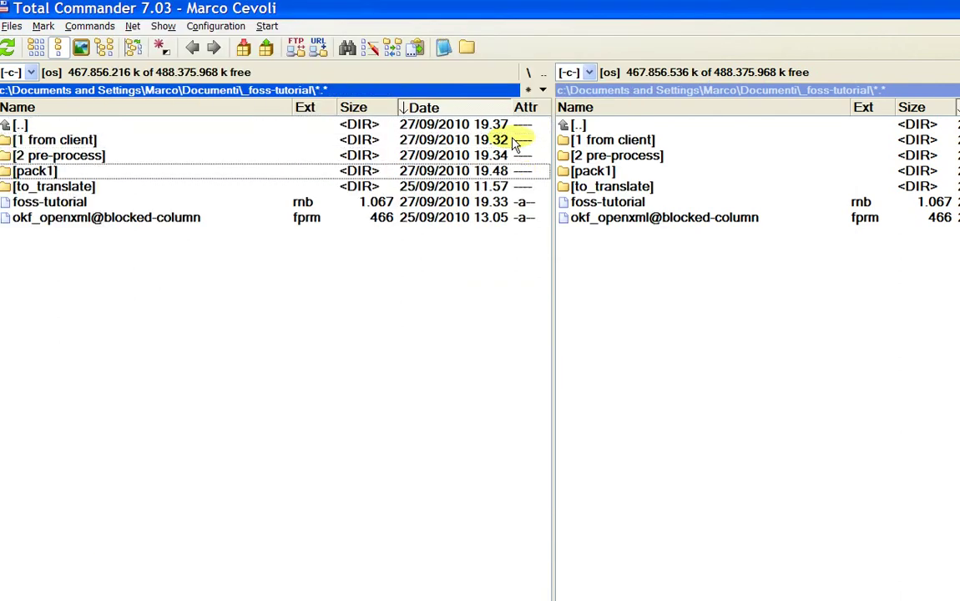
key("Return")
key("Down")
key("Down")
key("Return")
key("Down")
key("Return")
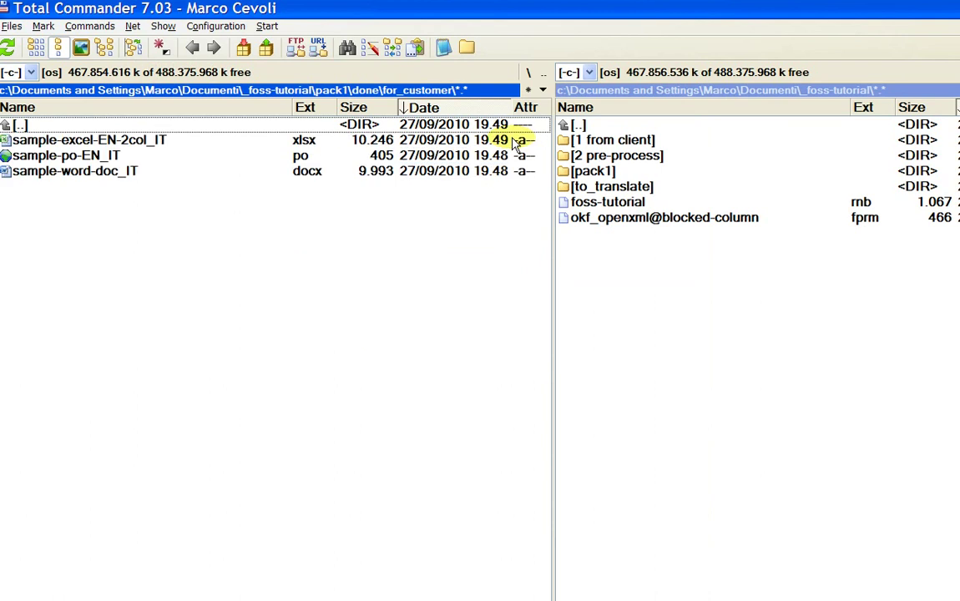
- Open the translated sample-po-EN_IT.po in Poedit, review its Italian translations string by string, and close it
key("Down")
key("alt+Tab")
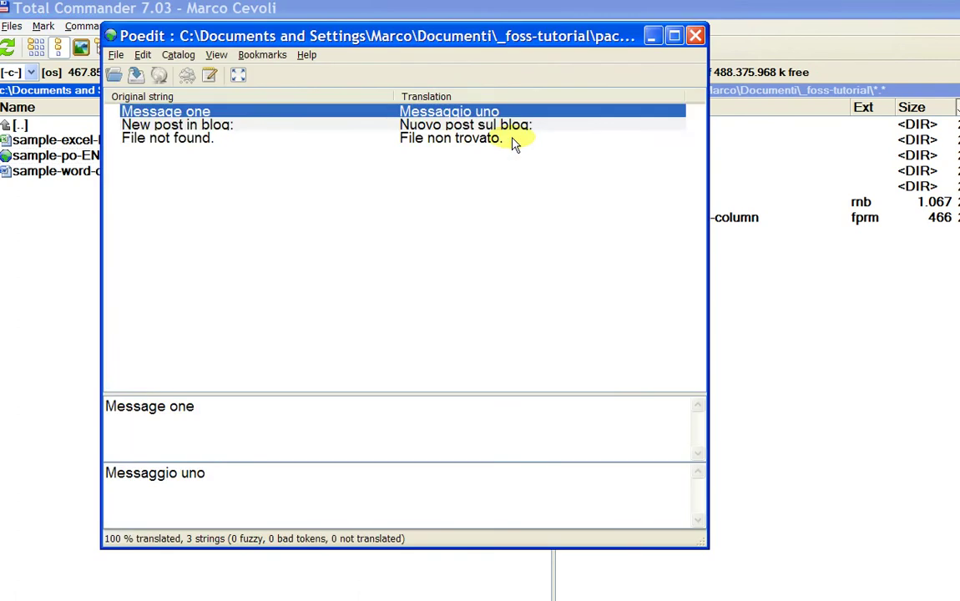
left_click(430, 125)
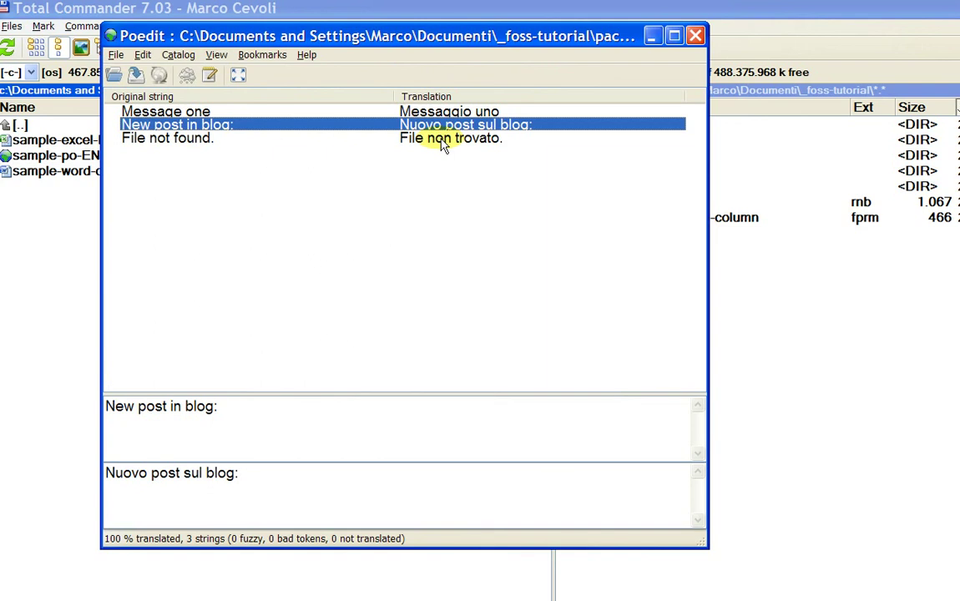
left_click(443, 140)
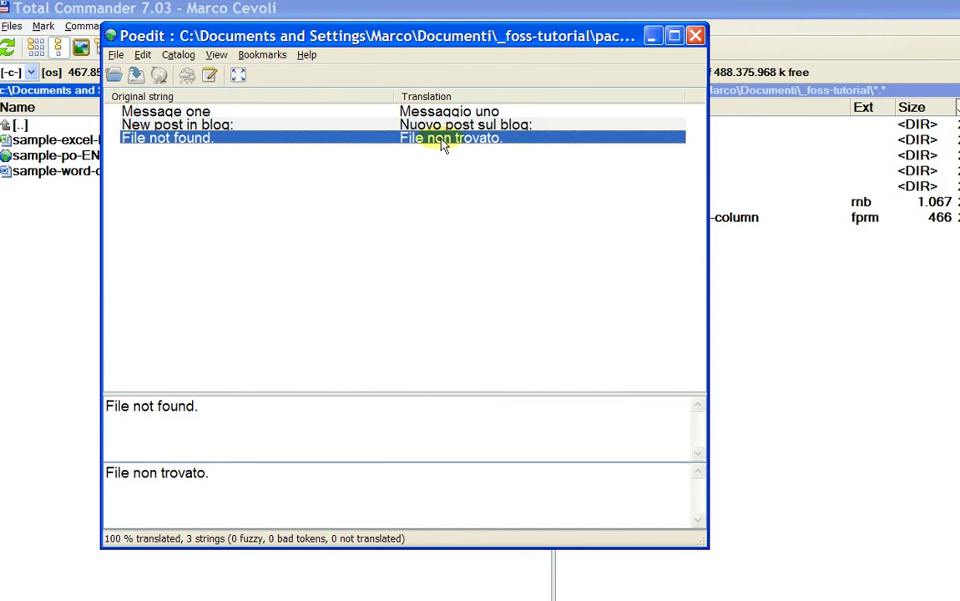
left_click(696, 37)
- Open sample-word-doc_IT.docx in Word, save it in the same folder as sample-word-doc_IT.doc in Word document format, and close it
key("Down")
key("Return")
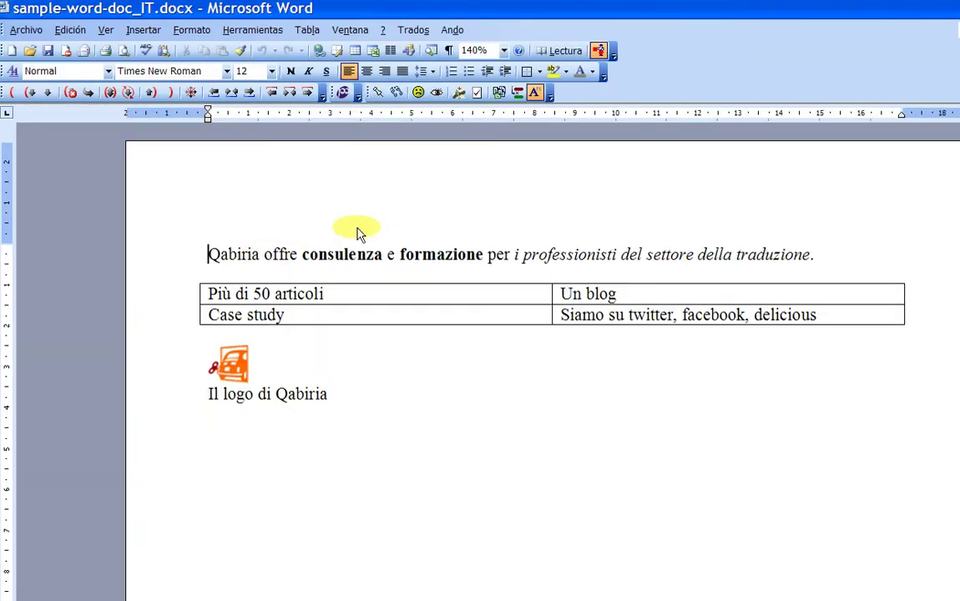
left_click(26, 30)
left_click(42, 99)
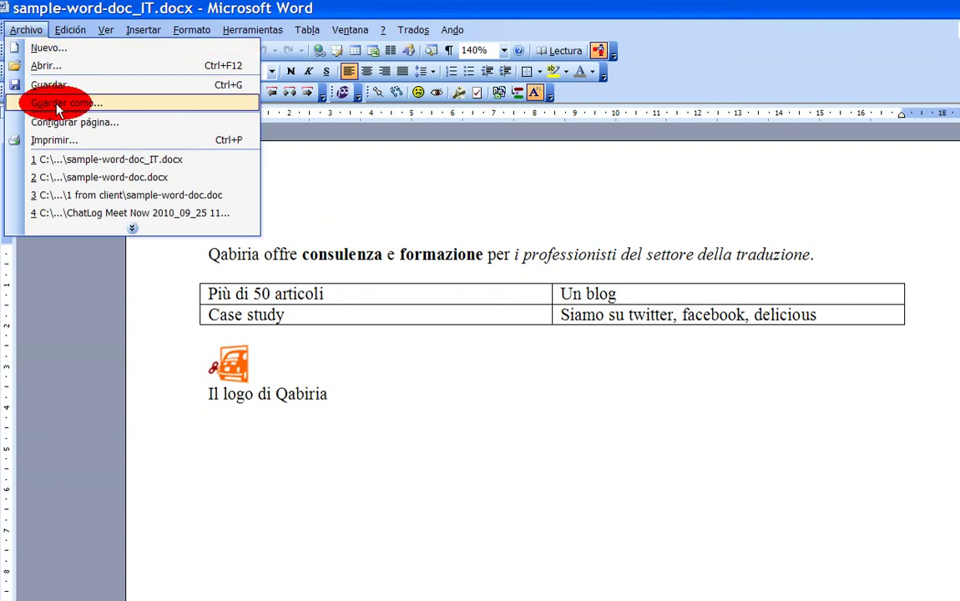
left_click(563, 461)
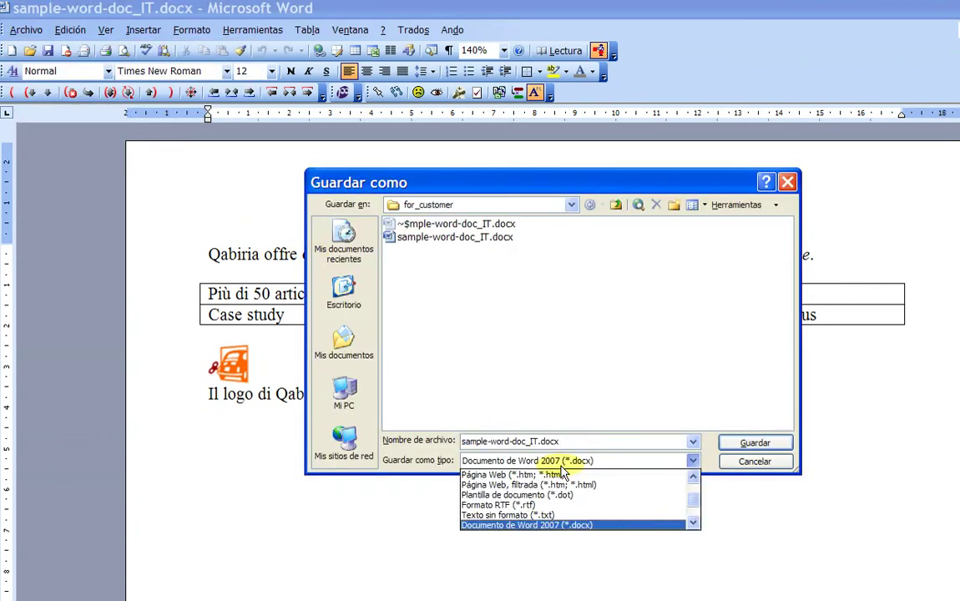
left_click(509, 475)
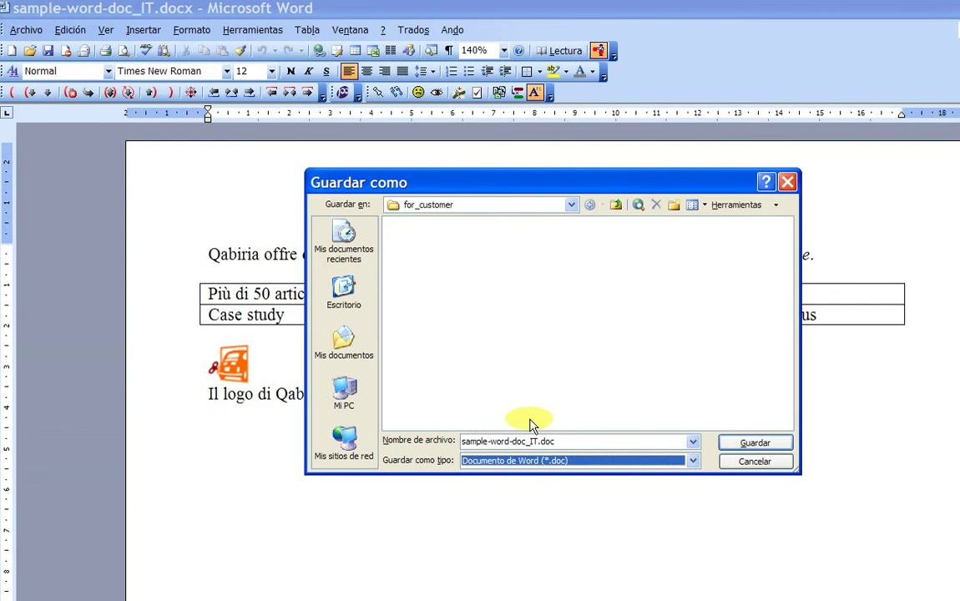
left_click(768, 442)
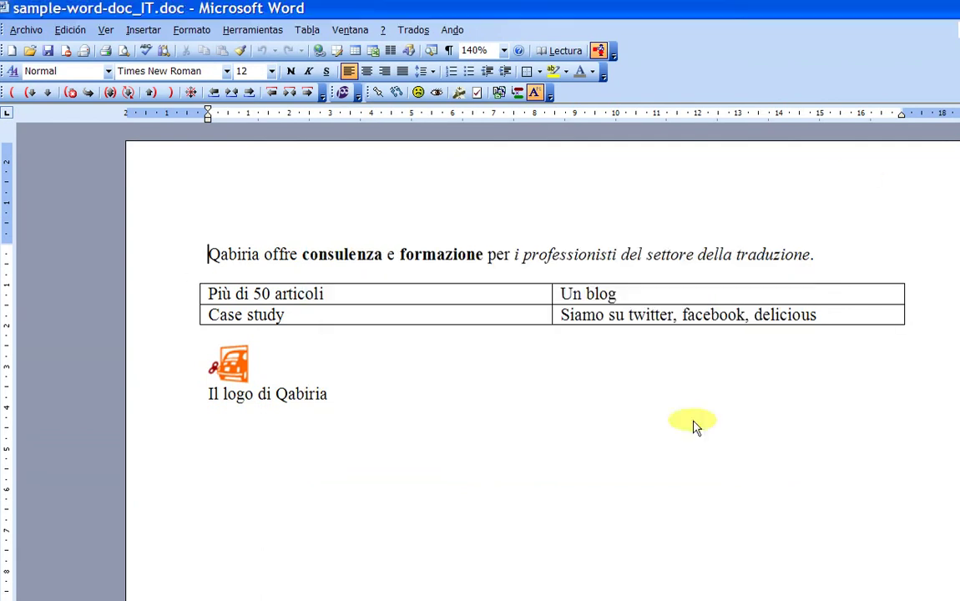
key("ctrl+w")
- Switch back to Total Commander and delete sample-word-doc_IT.docx from the for_customer folder
key("alt+Tab")
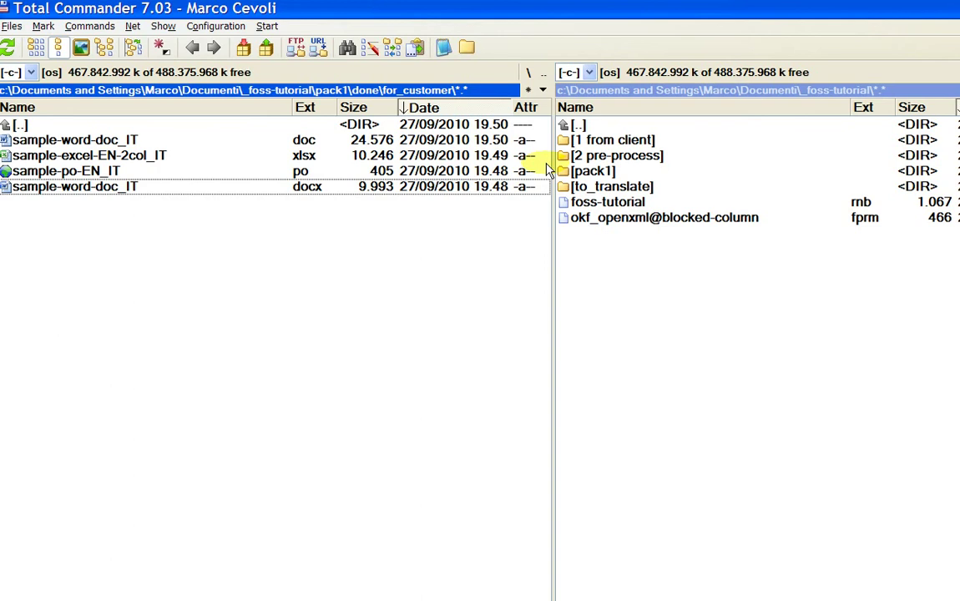
key("Delete")
key("Return")
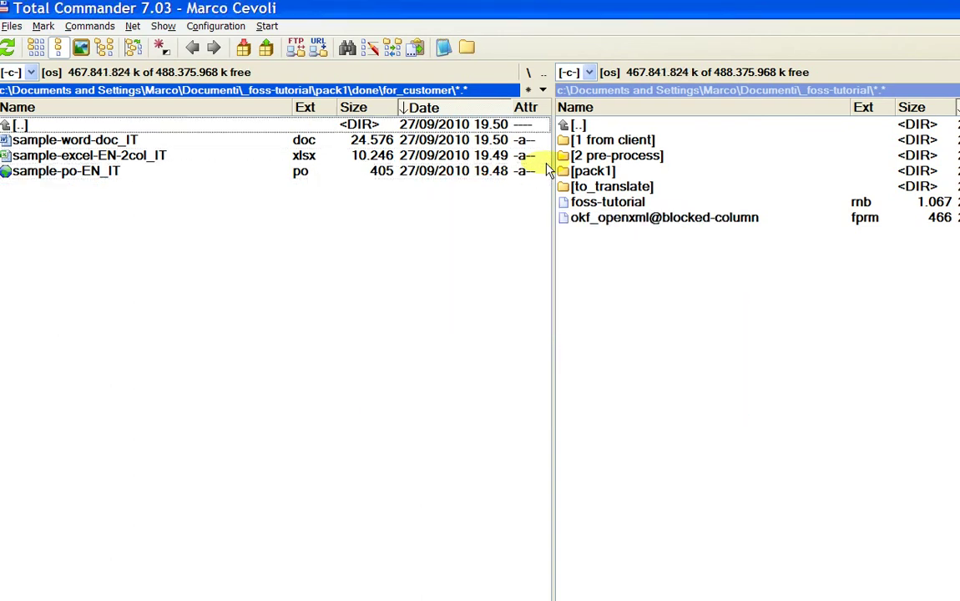